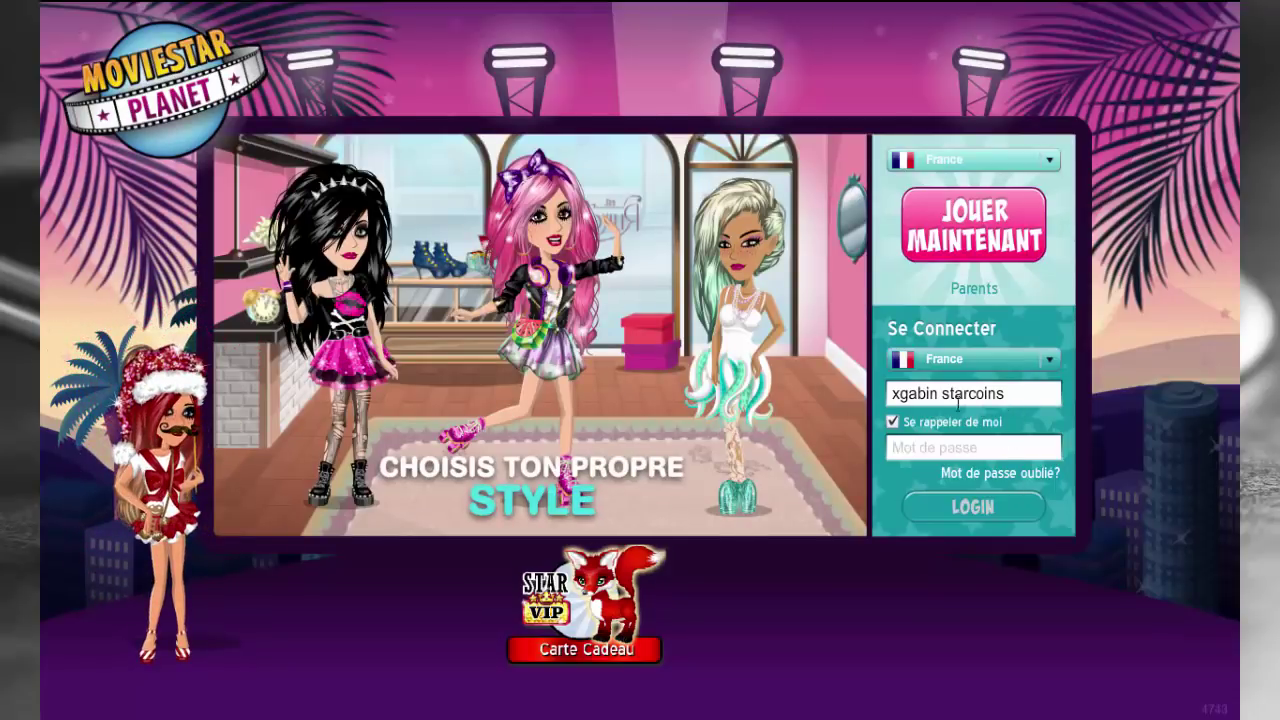
Log in to the French MovieStarPlanet site with the account username and password
{"action": "left_click", "coordinate": [1000, 394]}
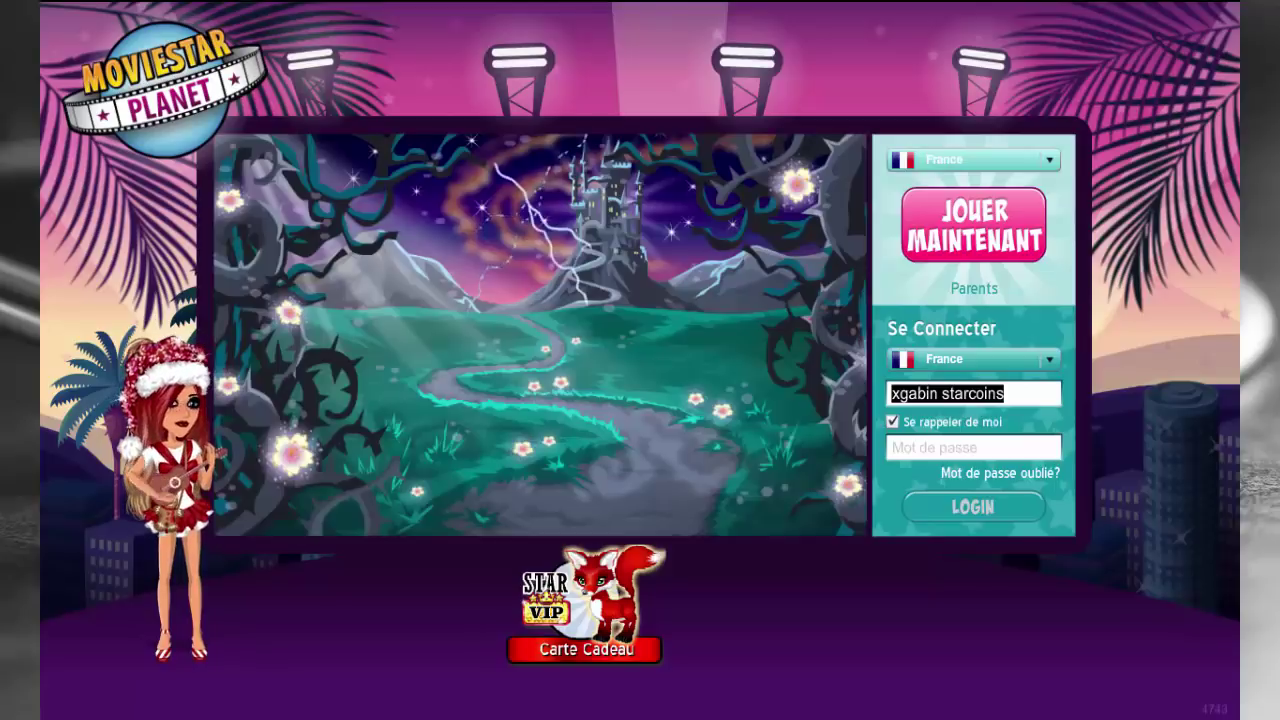
{"action": "type", "text": "gxbz"}
{"action": "key", "text": "Tab"}
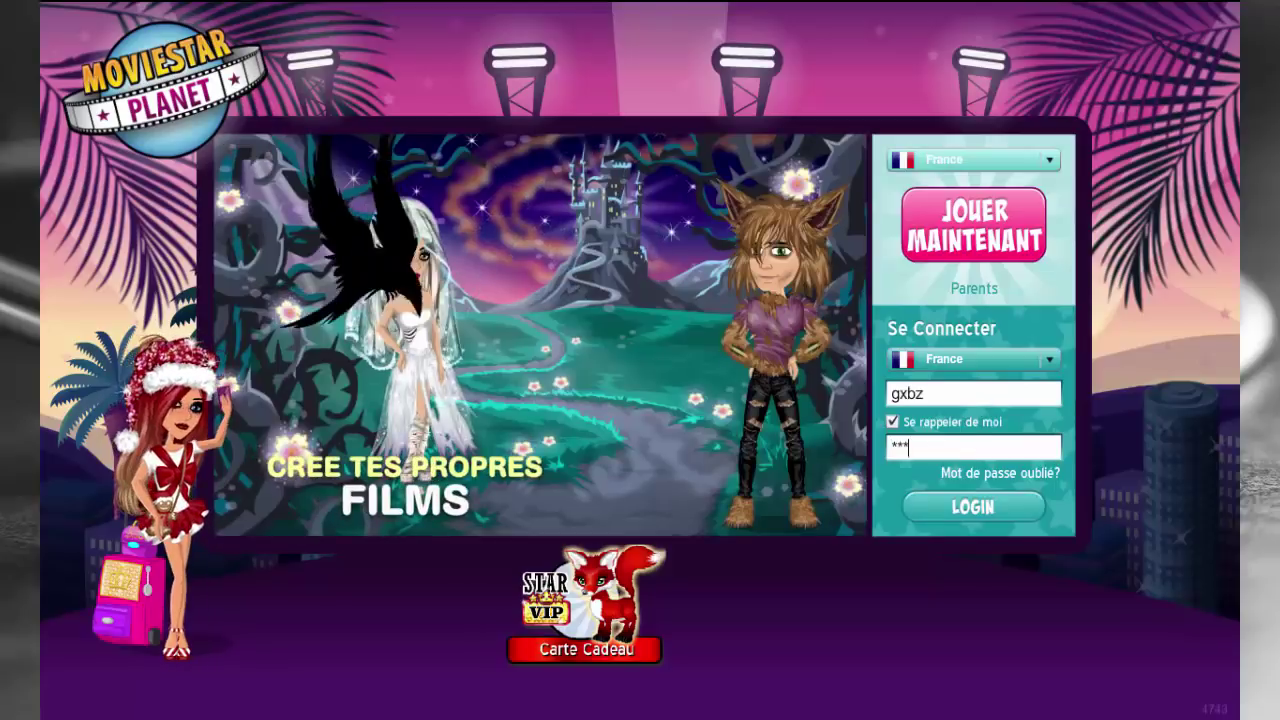
{"action": "type", "text": "*********"}
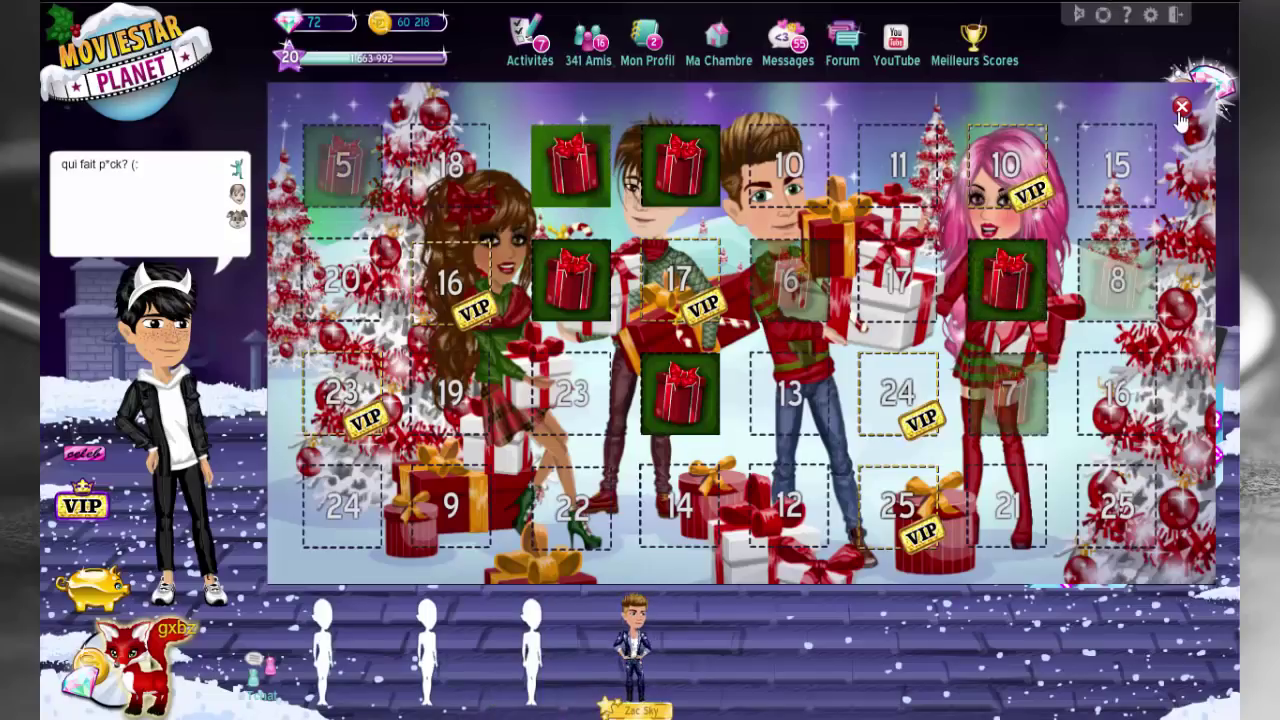
Dismiss the advent calendar and start a new ArtBook from the Création area
{"action": "left_click", "coordinate": [1182, 107]}
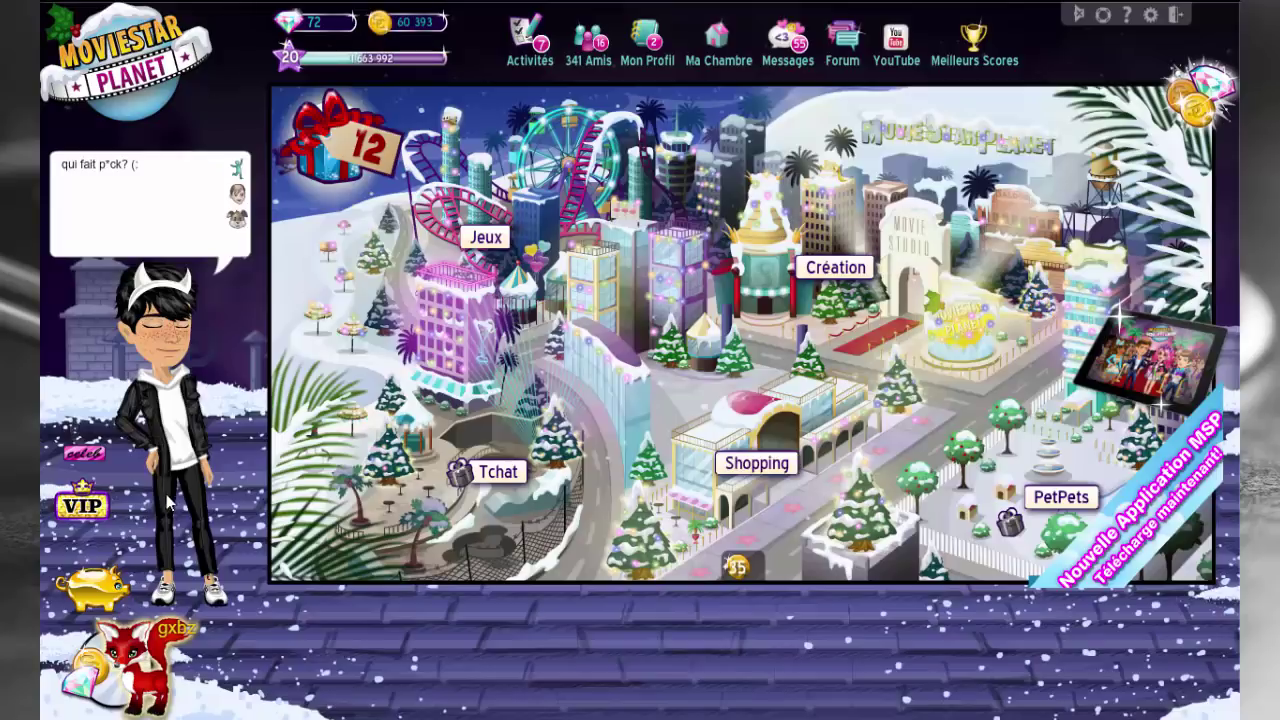
{"action": "left_click", "coordinate": [826, 262]}
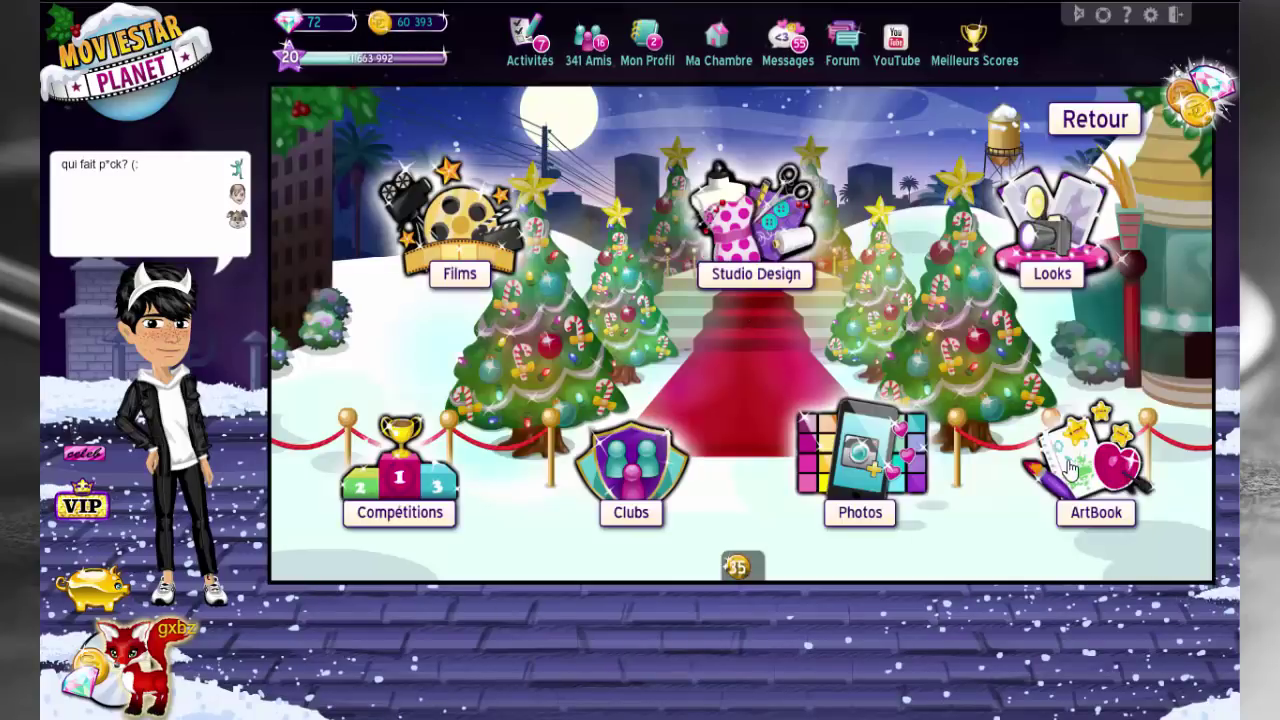
{"action": "left_click", "coordinate": [1070, 468]}
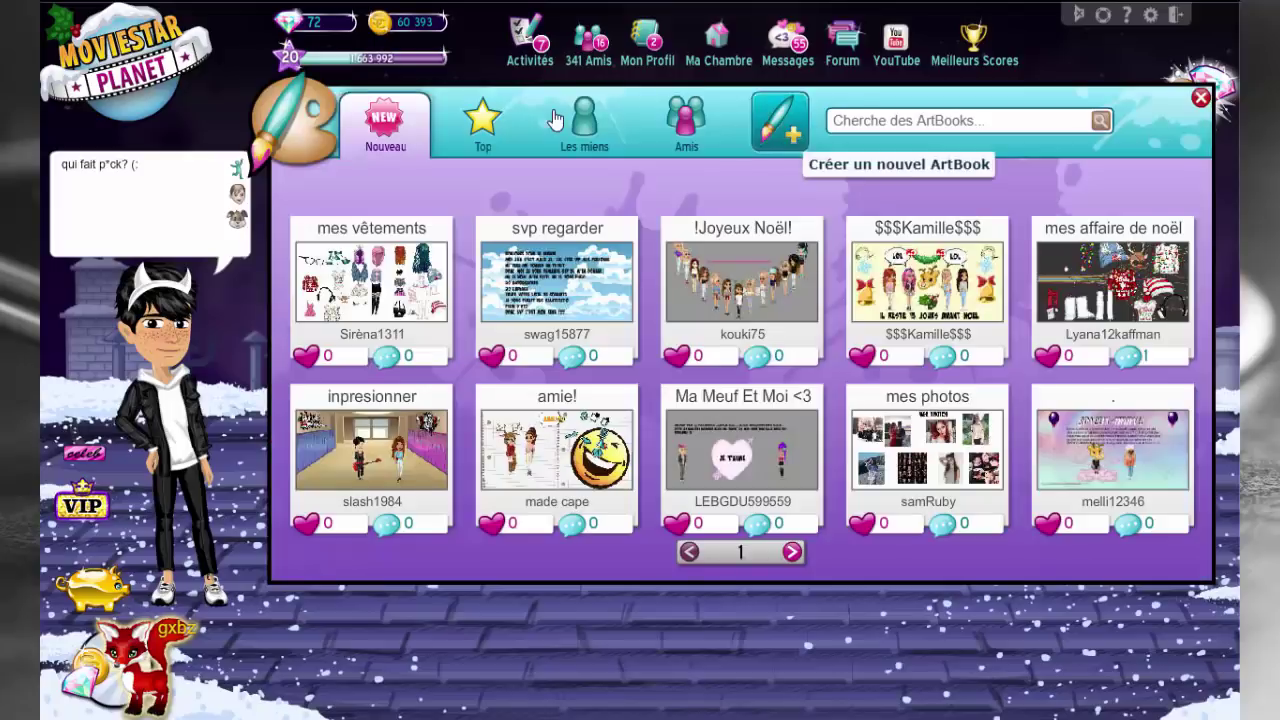
{"action": "left_click", "coordinate": [556, 120]}
{"action": "left_click", "coordinate": [651, 199]}
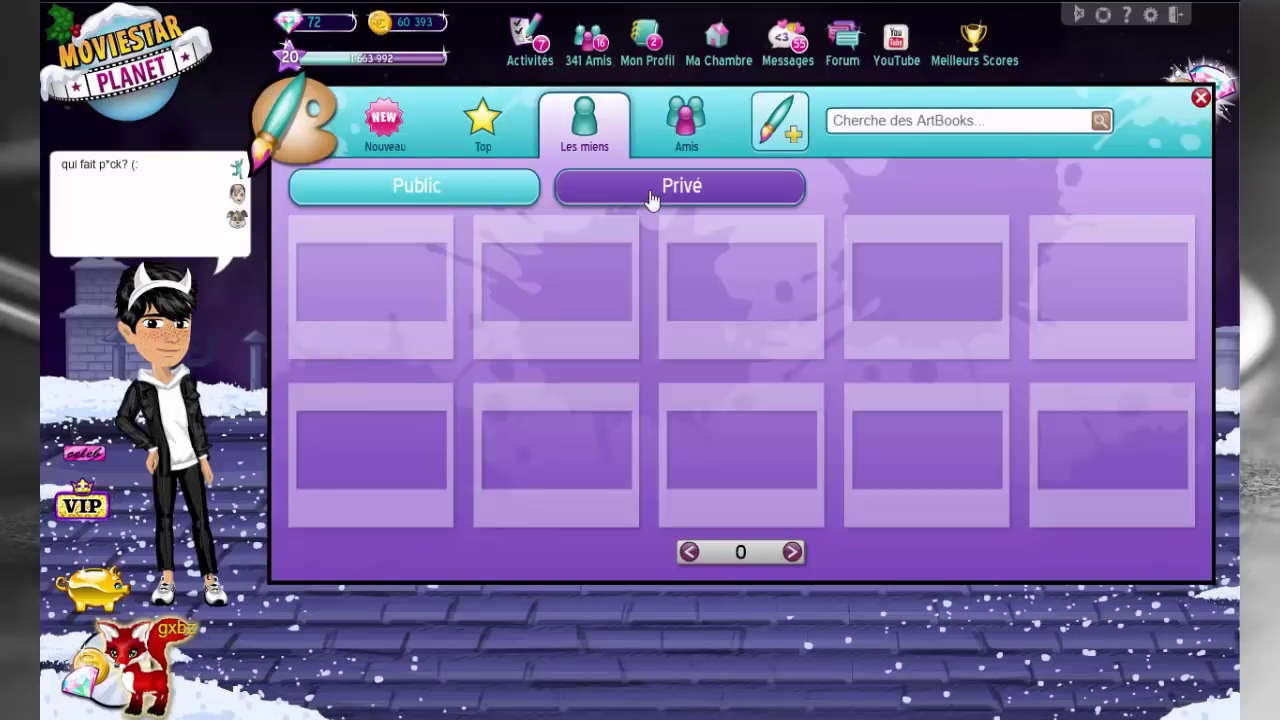
{"action": "left_click", "coordinate": [770, 122]}
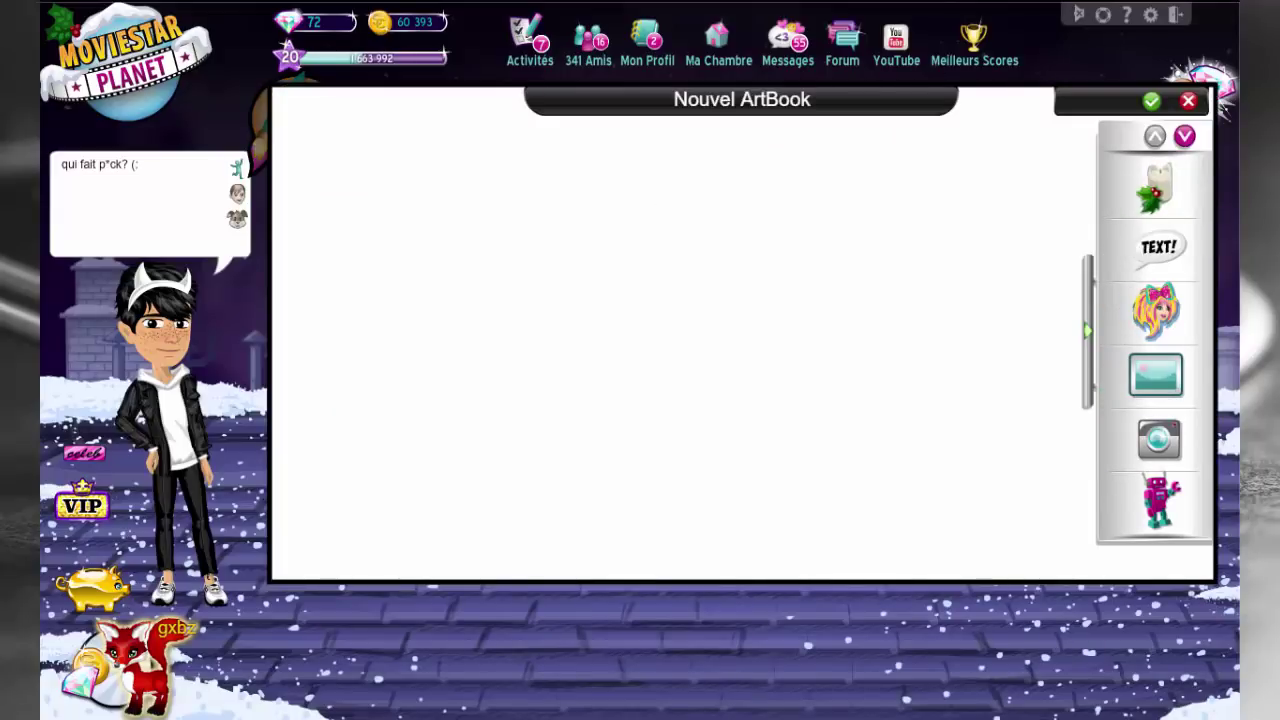
Add the recolourable VIP square in bright green and enlarge it to fill the page height as a backdrop
{"action": "left_click", "coordinate": [1184, 136]}
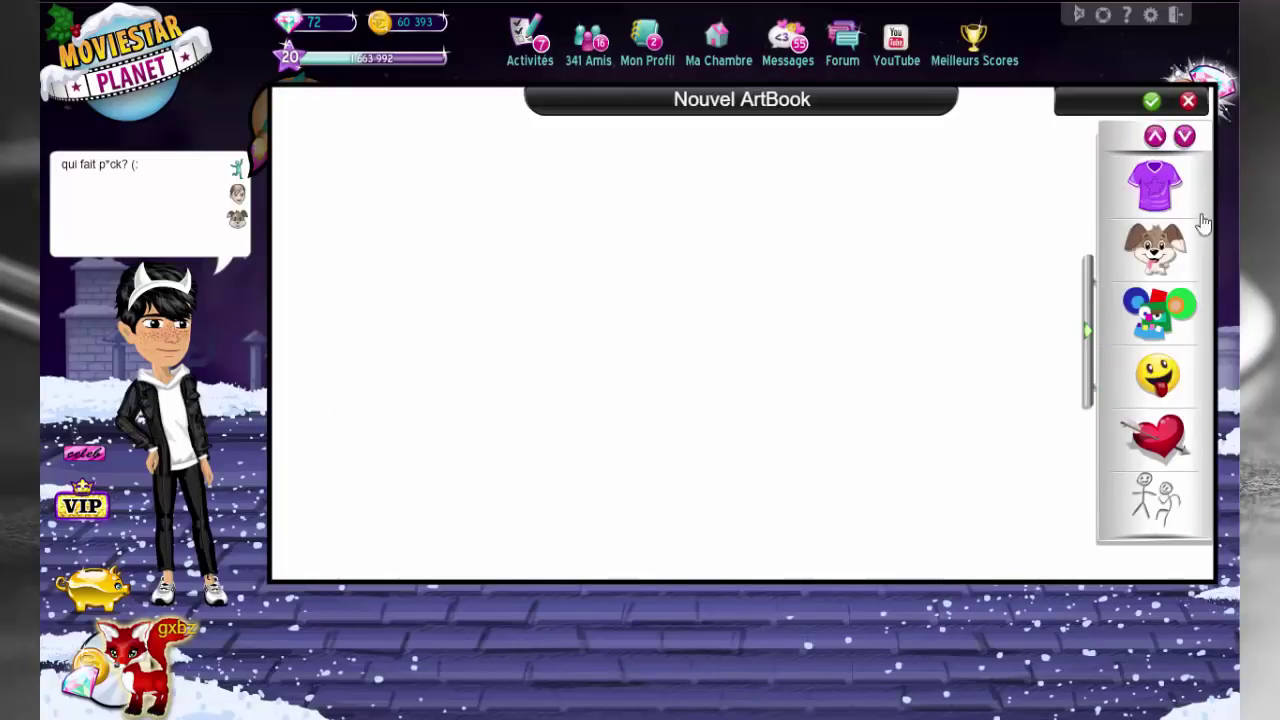
{"action": "left_click", "coordinate": [1168, 338]}
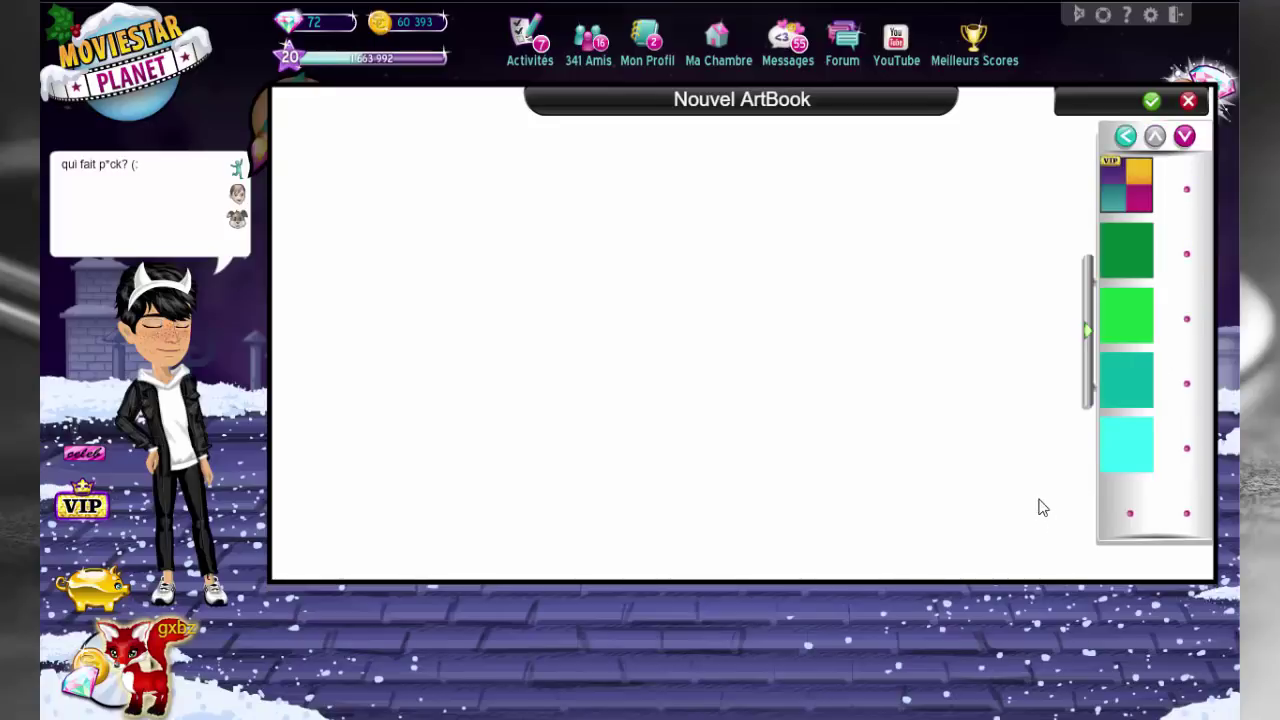
{"action": "left_click", "coordinate": [1175, 200]}
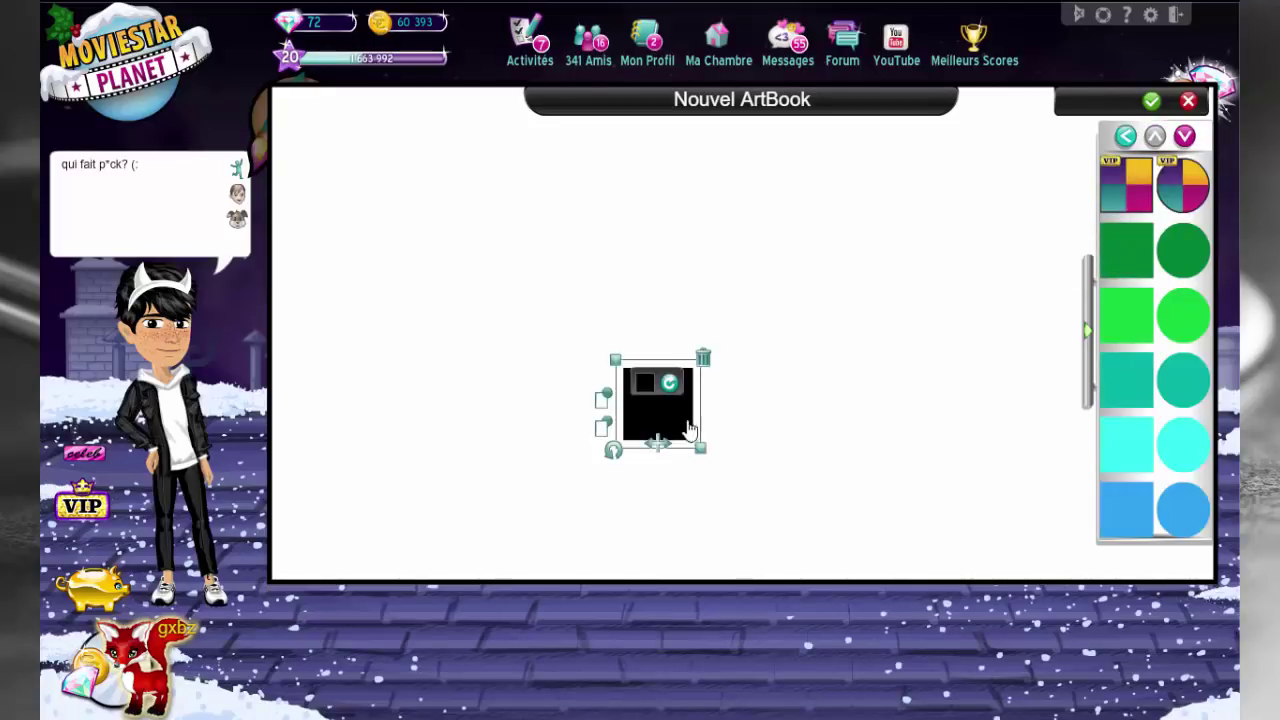
{"action": "left_click", "coordinate": [648, 390]}
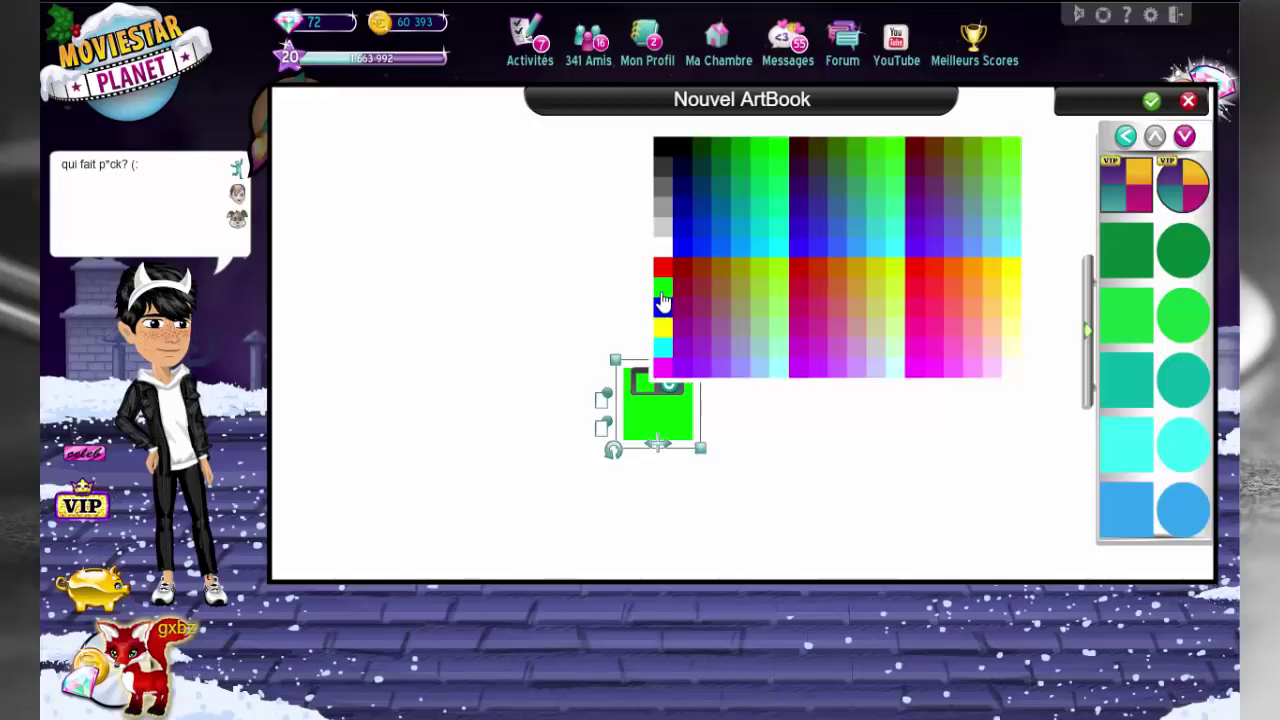
{"action": "left_click", "coordinate": [660, 296]}
{"action": "left_click", "coordinate": [485, 237]}
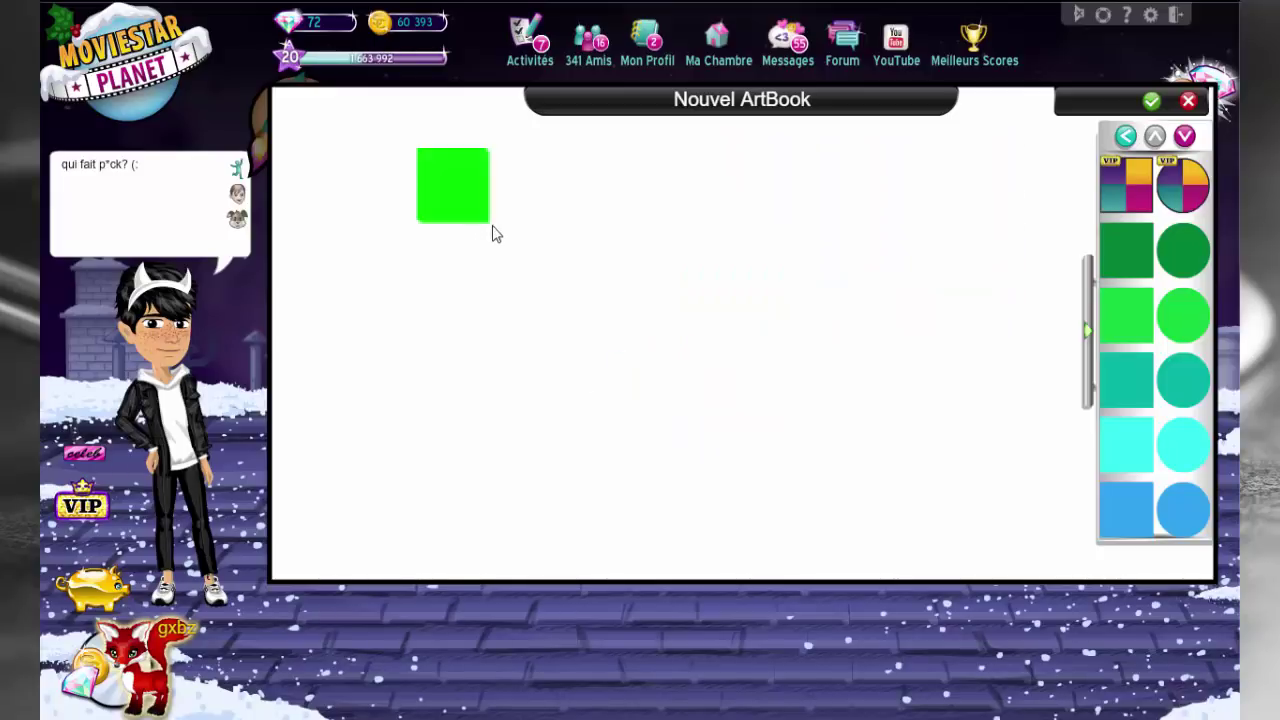
{"action": "left_click_drag", "start_coordinate": [492, 228], "coordinate": [831, 605]}
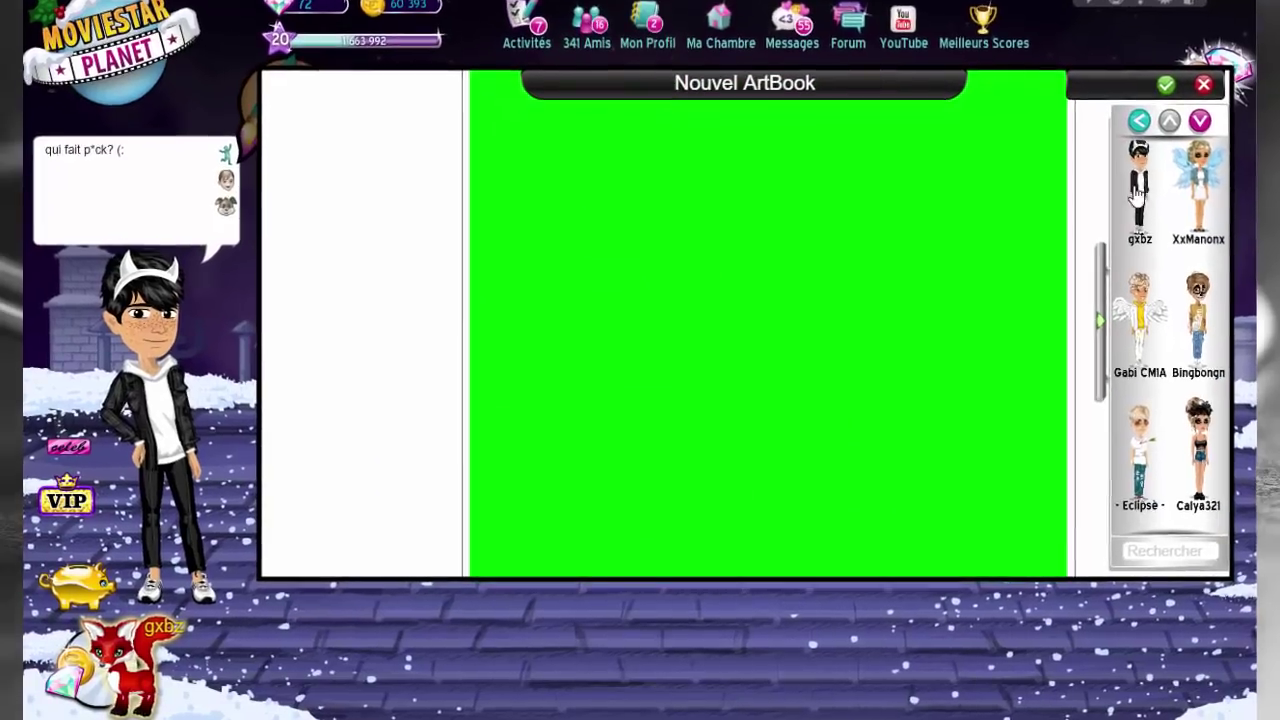
Place the account's own avatar on the green backdrop
{"action": "left_click_drag", "start_coordinate": [1137, 195], "coordinate": [720, 250]}
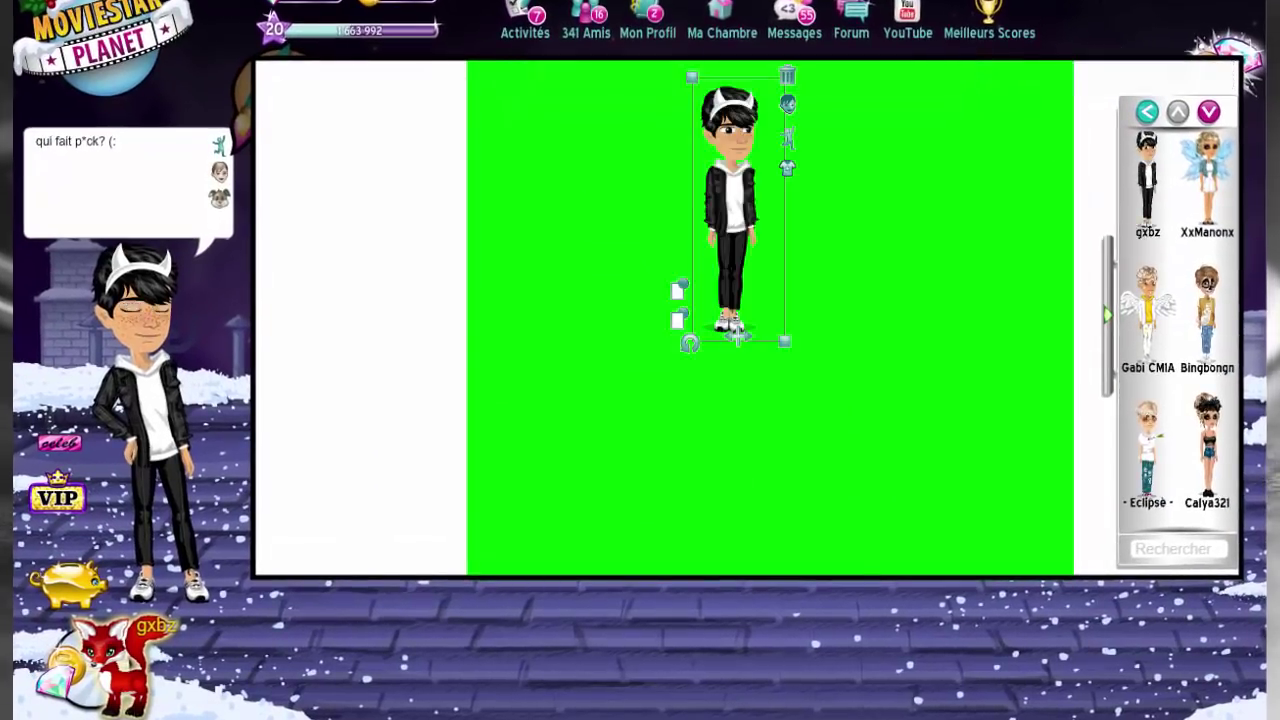
{"action": "left_click", "coordinate": [720, 250]}
{"action": "left_click", "coordinate": [761, 230]}
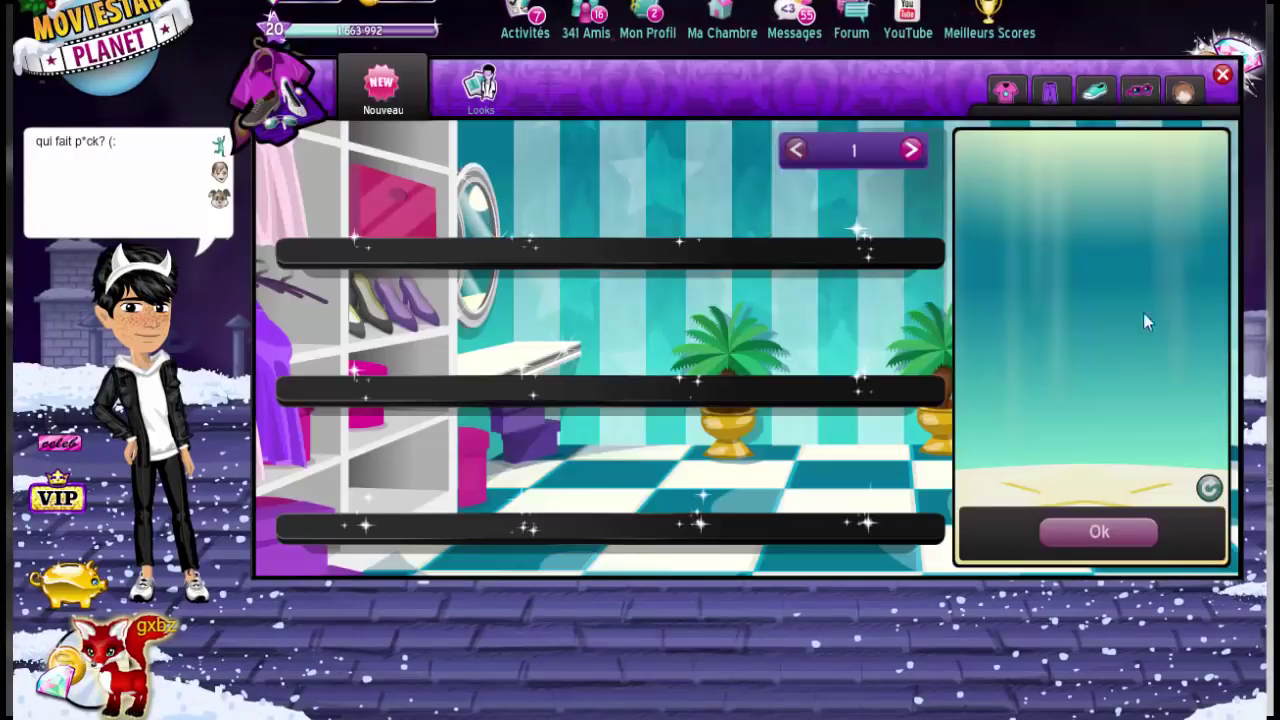
{"action": "left_click", "coordinate": [483, 92]}
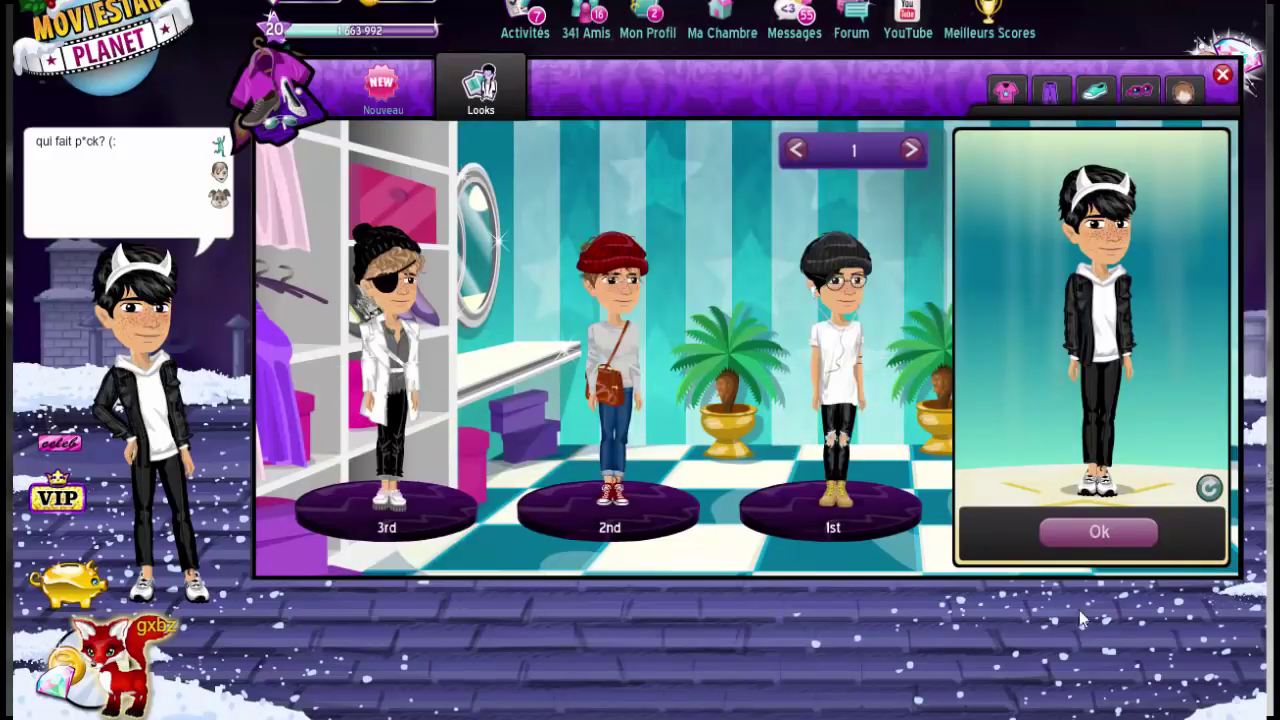
{"action": "left_click", "coordinate": [1222, 78]}
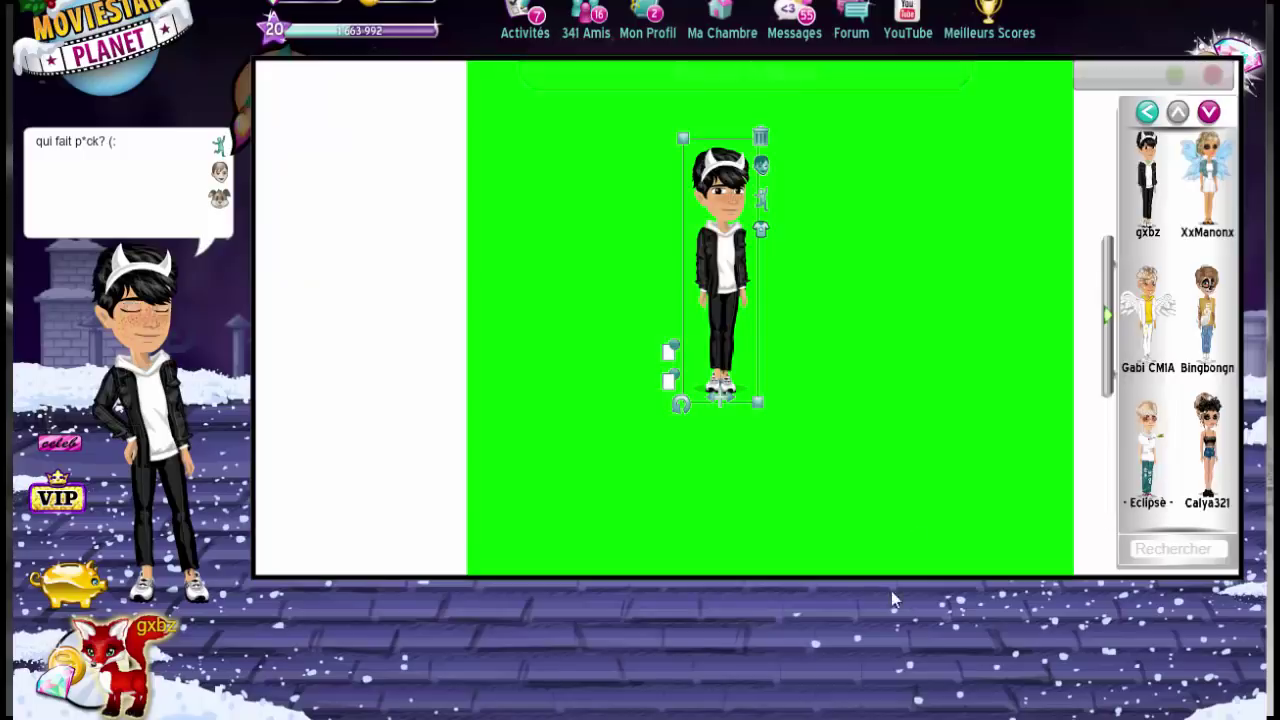
Apply the Pile Of Presents pose to the avatar
{"action": "left_click", "coordinate": [761, 208]}
{"action": "left_click", "coordinate": [958, 368]}
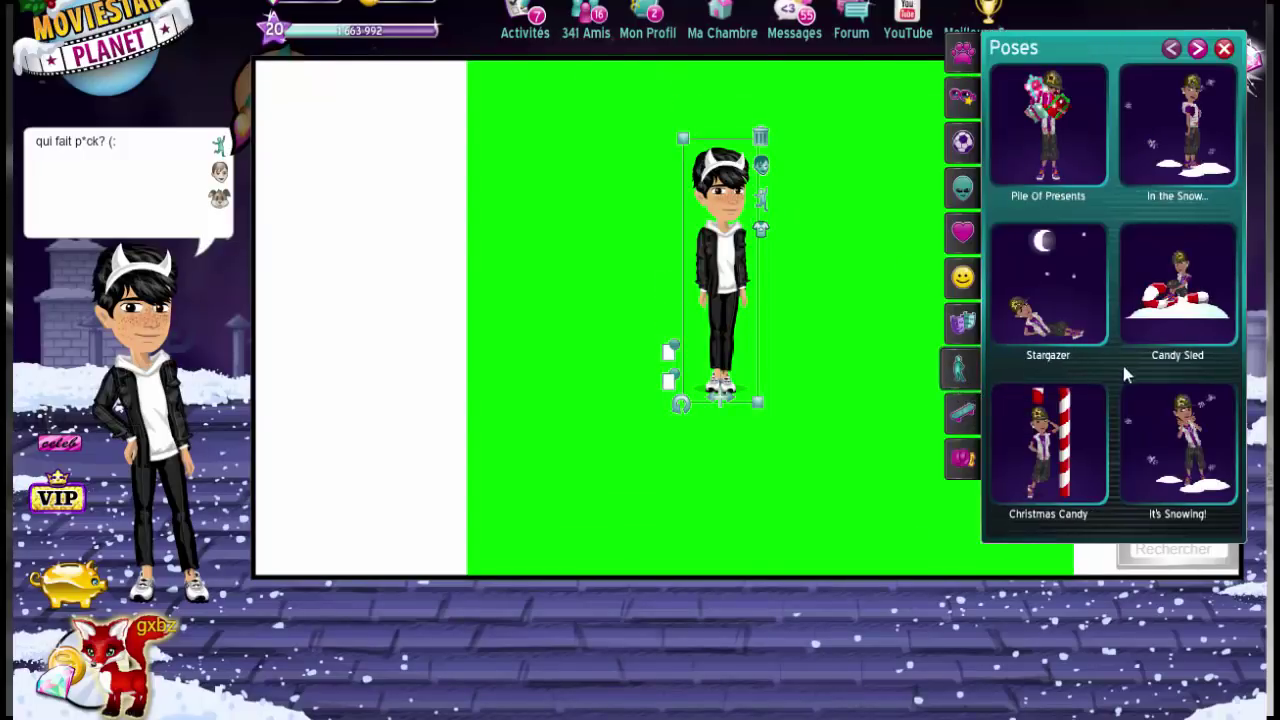
{"action": "left_click", "coordinate": [1054, 163]}
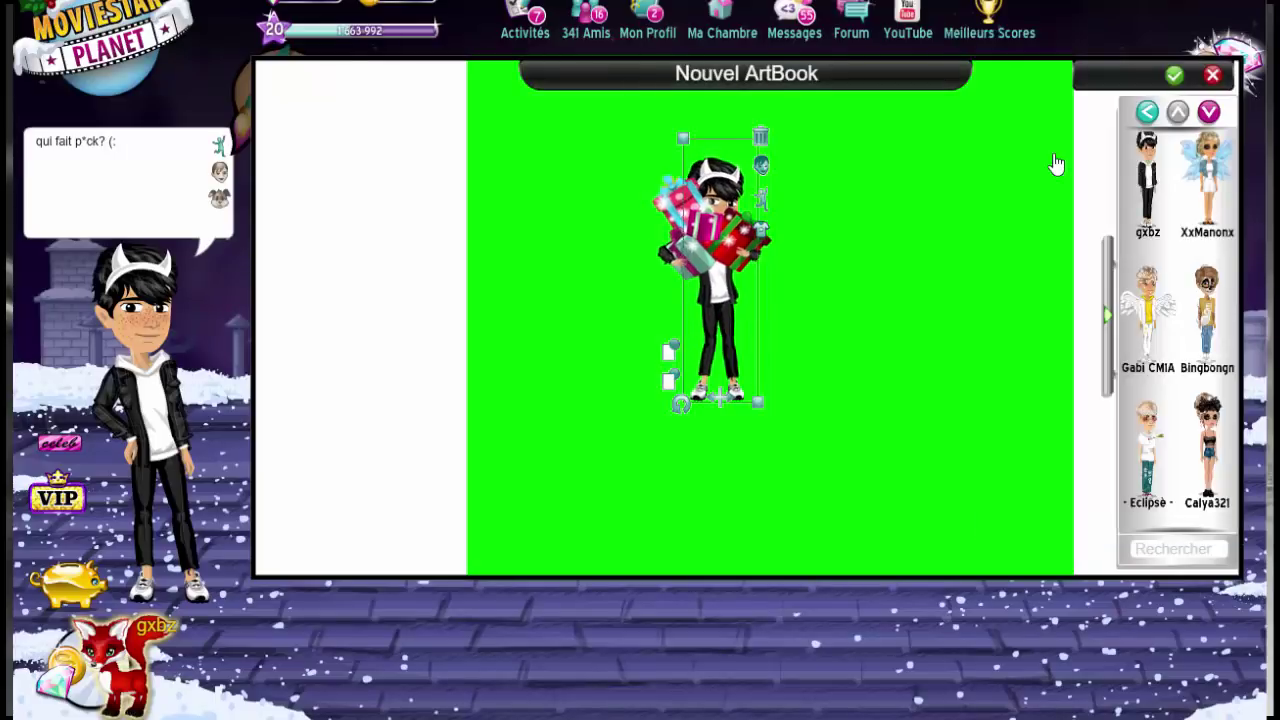
Apply the I'm Cool pose to the avatar
{"action": "left_click", "coordinate": [765, 203]}
{"action": "left_click", "coordinate": [958, 390]}
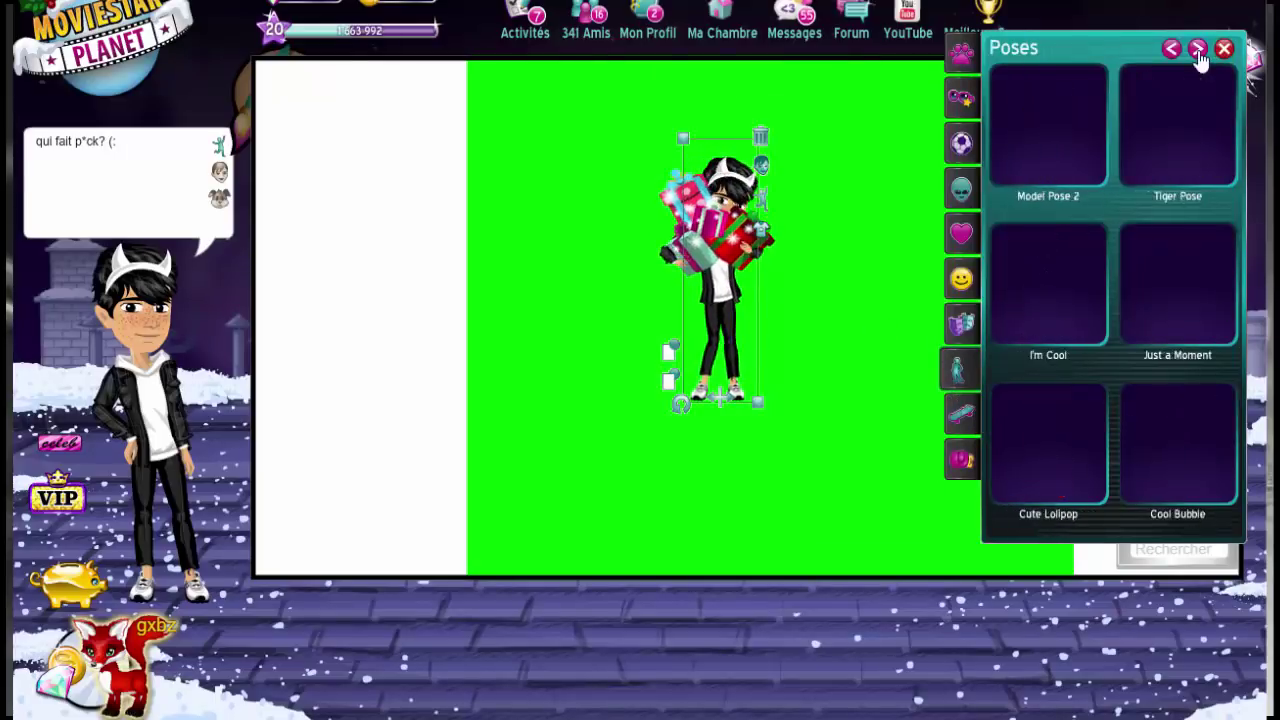
{"action": "left_click", "coordinate": [1047, 322]}
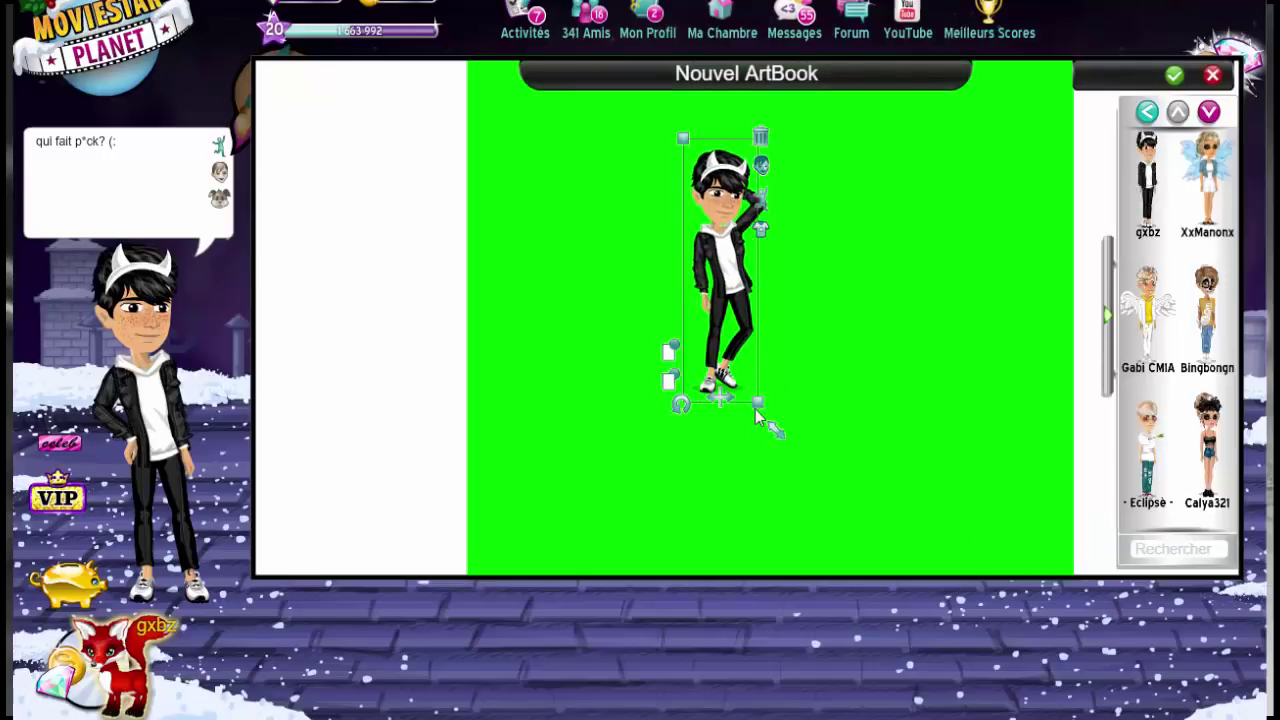
Enlarge the avatar to nearly the full backdrop height and reposition it so it fits entirely on the green
{"action": "left_click_drag", "start_coordinate": [758, 402], "coordinate": [825, 572]}
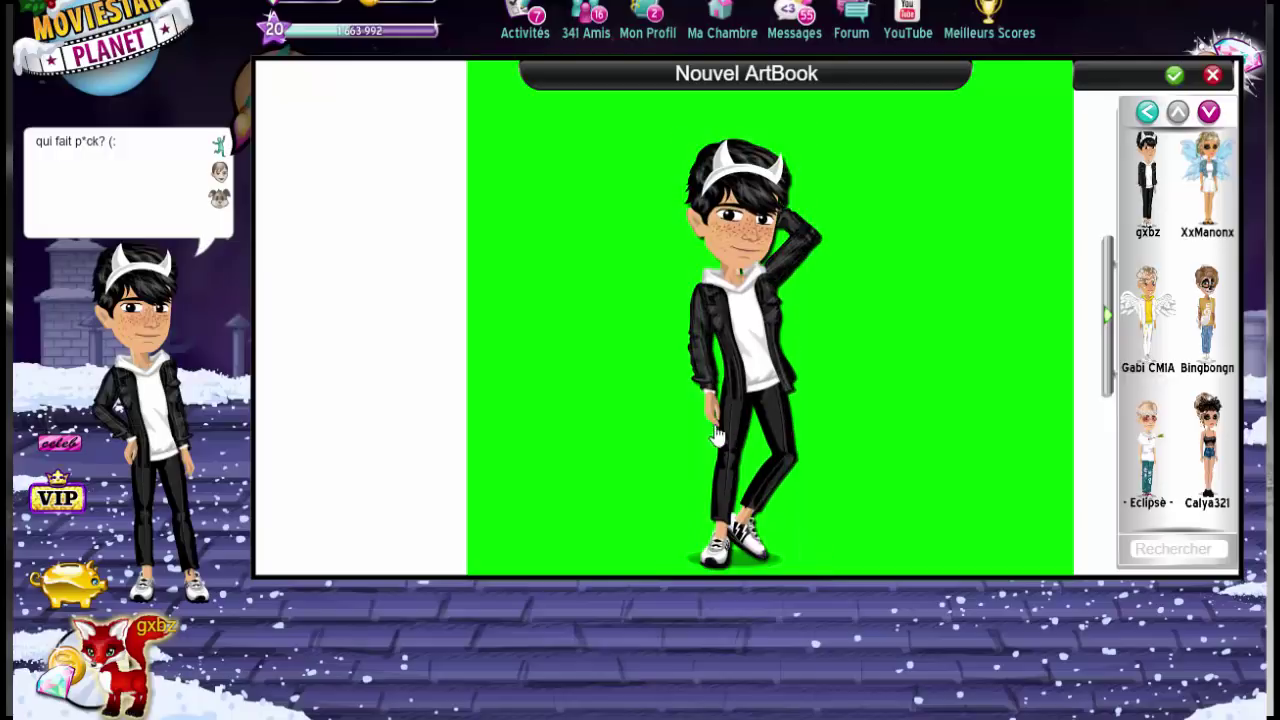
{"action": "left_click_drag", "start_coordinate": [716, 435], "coordinate": [671, 411]}
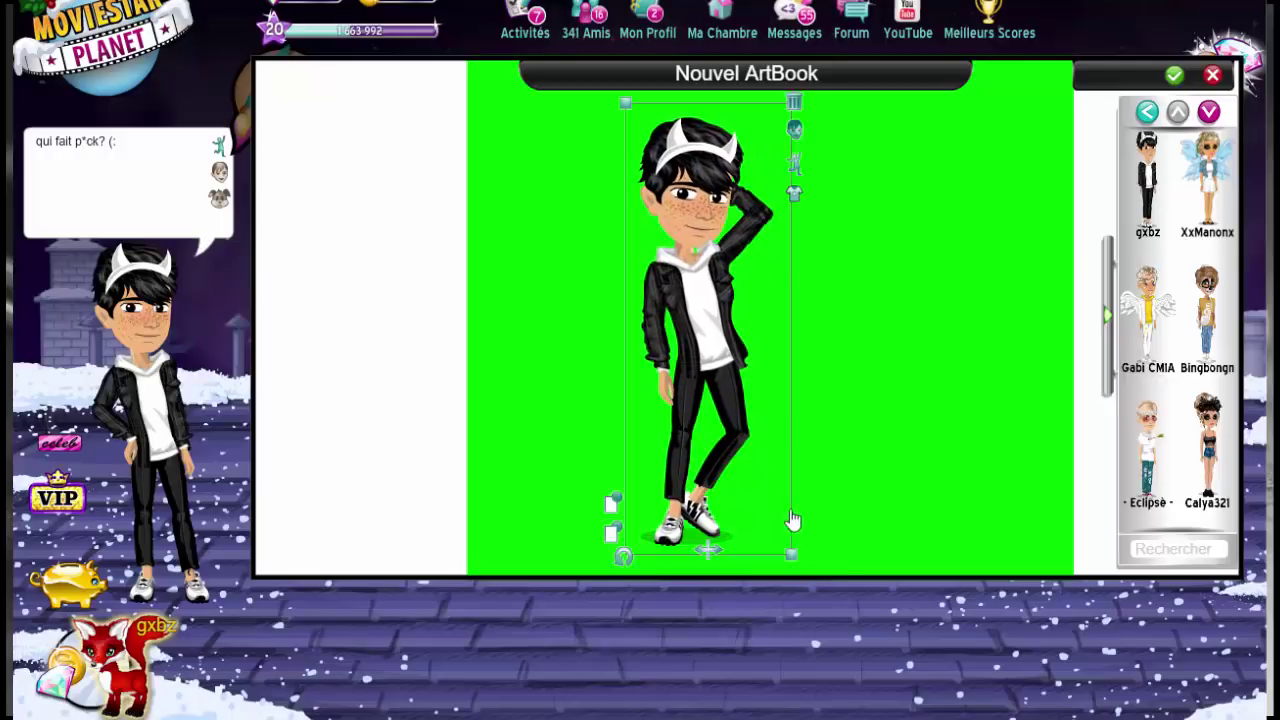
{"action": "left_click", "coordinate": [831, 554]}
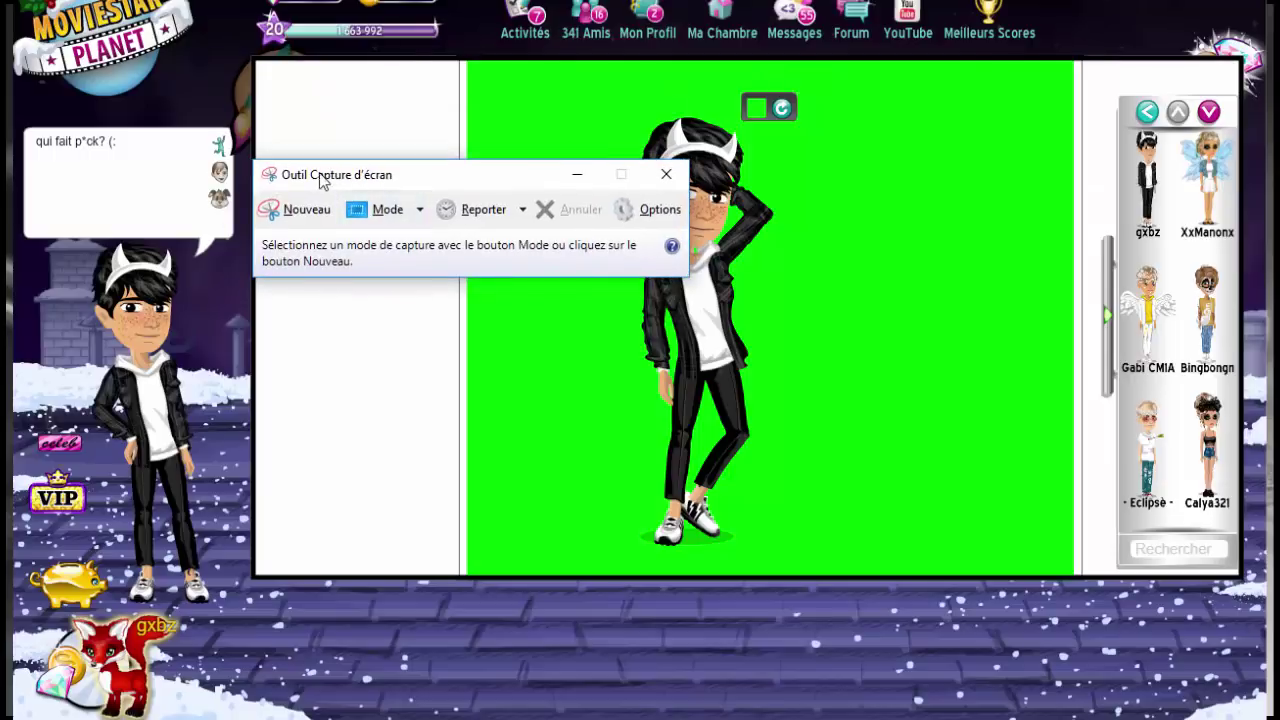
With the Windows Snipping Tool (Outil Capture d'écran), capture a rectangular area around the posed avatar on the green backdrop
{"action": "left_click_drag", "start_coordinate": [311, 175], "coordinate": [132, 0]}
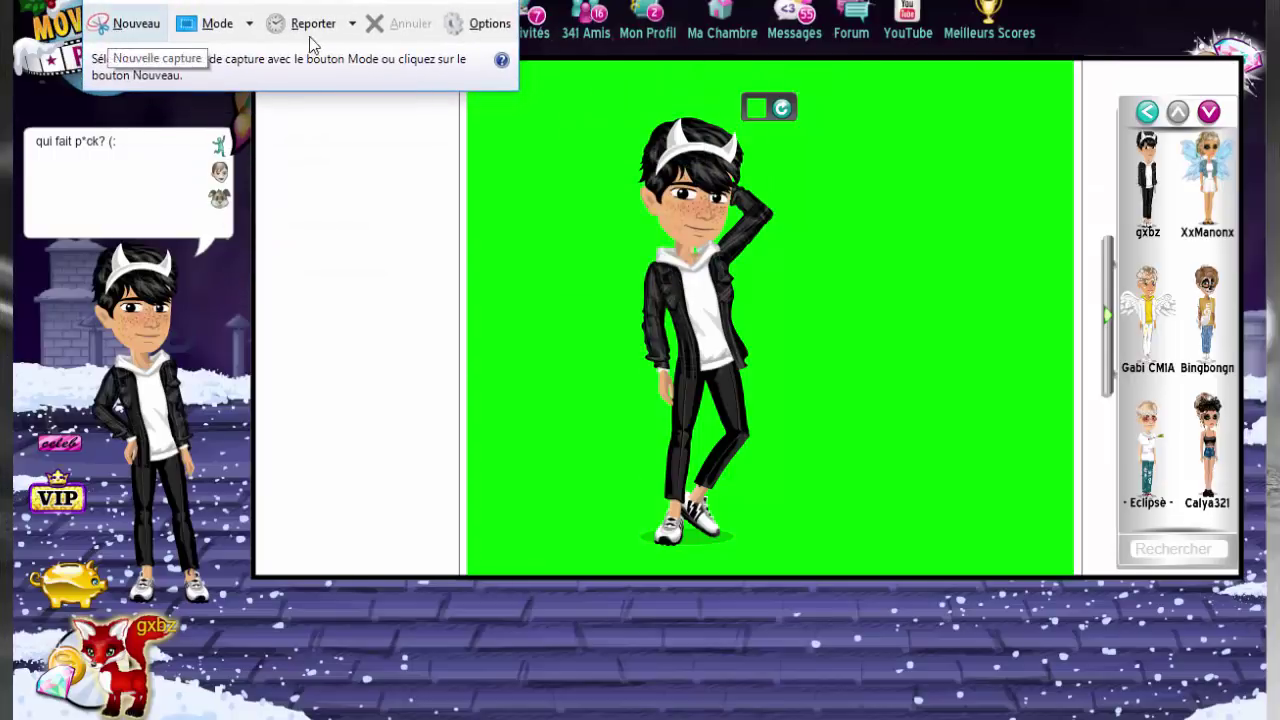
{"action": "left_click", "coordinate": [118, 13]}
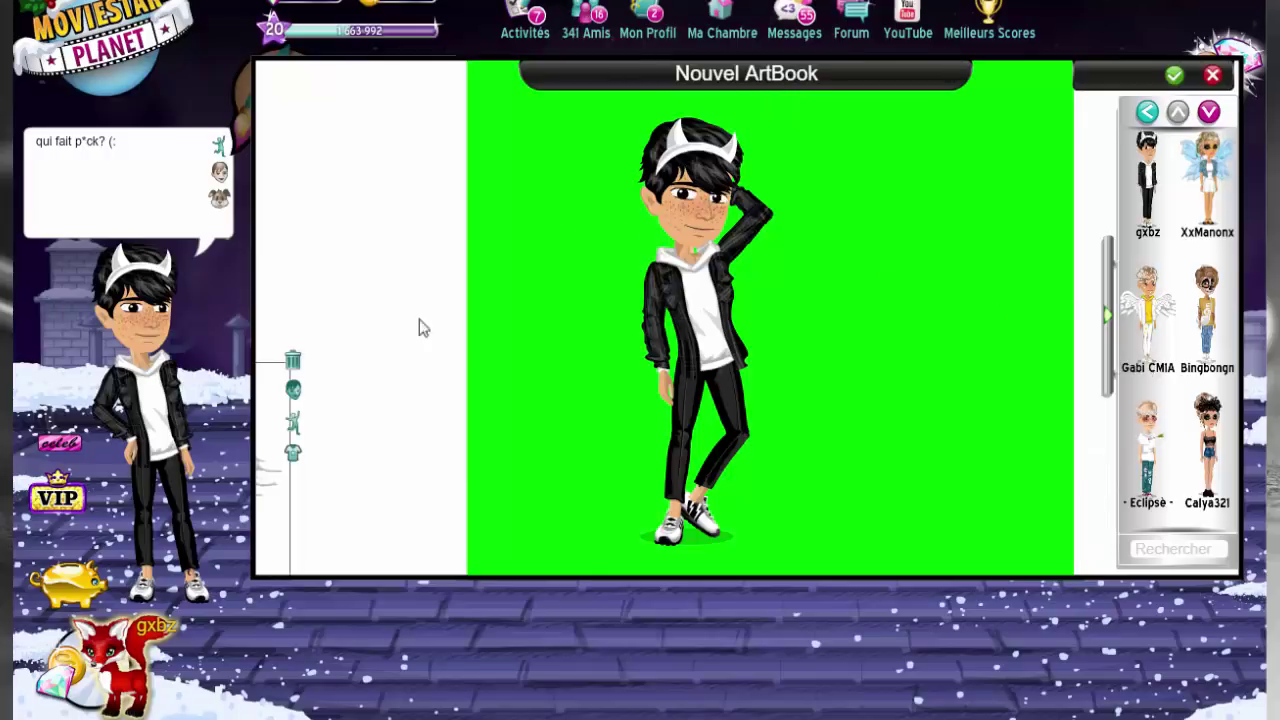
{"action": "mouse_move", "coordinate": [632, 305]}
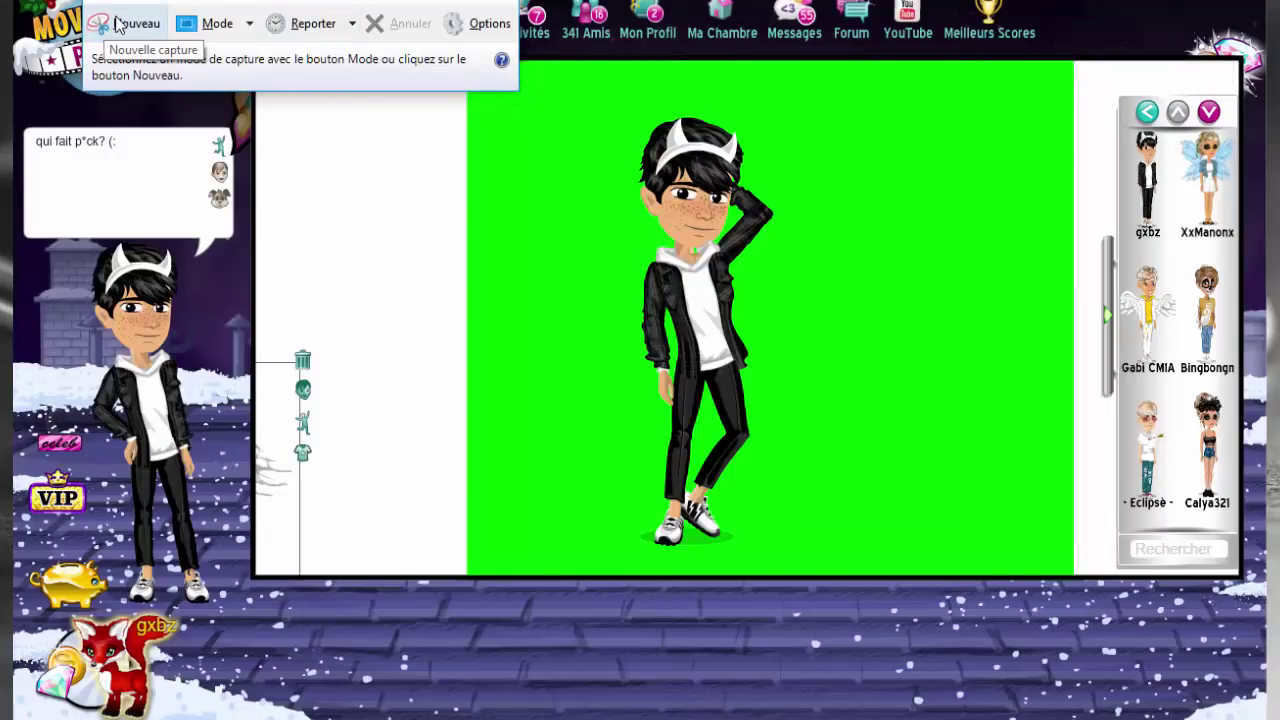
{"action": "left_click", "coordinate": [118, 24]}
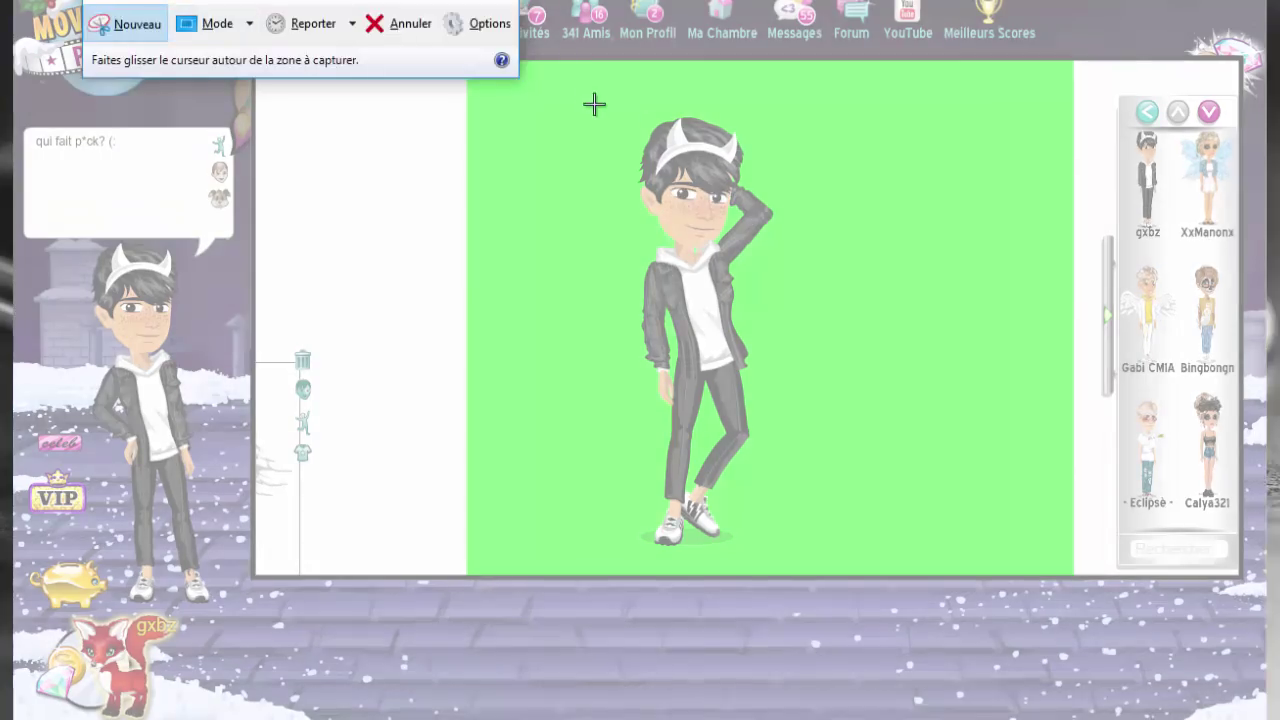
{"action": "left_click_drag", "start_coordinate": [587, 96], "coordinate": [807, 568]}
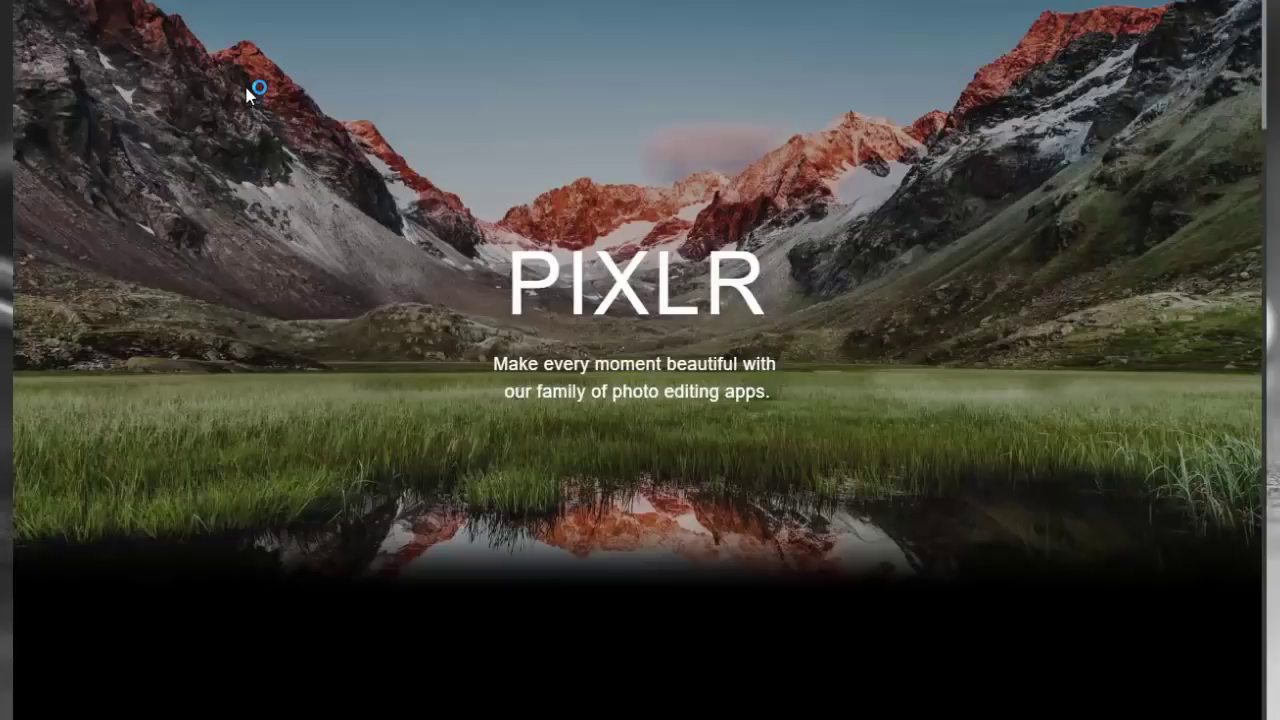
Launch Pixlr Editor from the Pixlr site and create a new transparent 800x600 px image
{"action": "scroll", "coordinate": [617, 661], "scroll_direction": "down", "scroll_amount": 5}
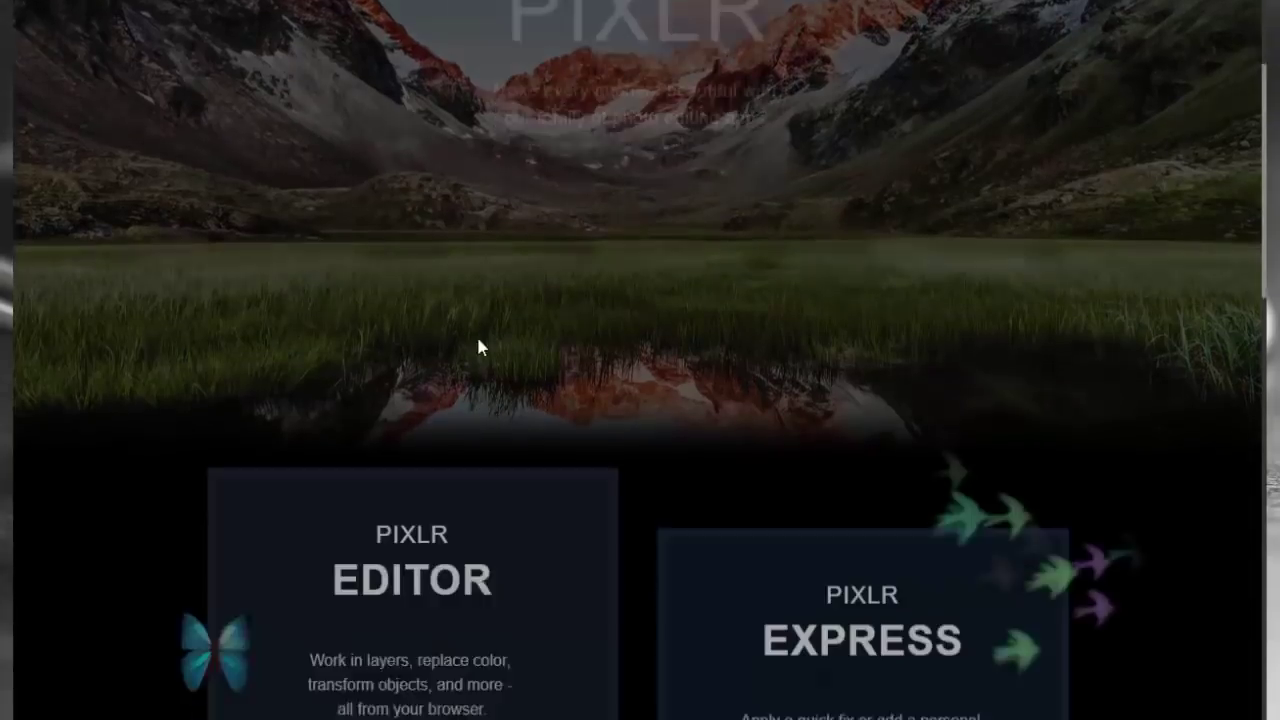
{"action": "scroll", "coordinate": [452, 340], "scroll_direction": "down", "scroll_amount": 1}
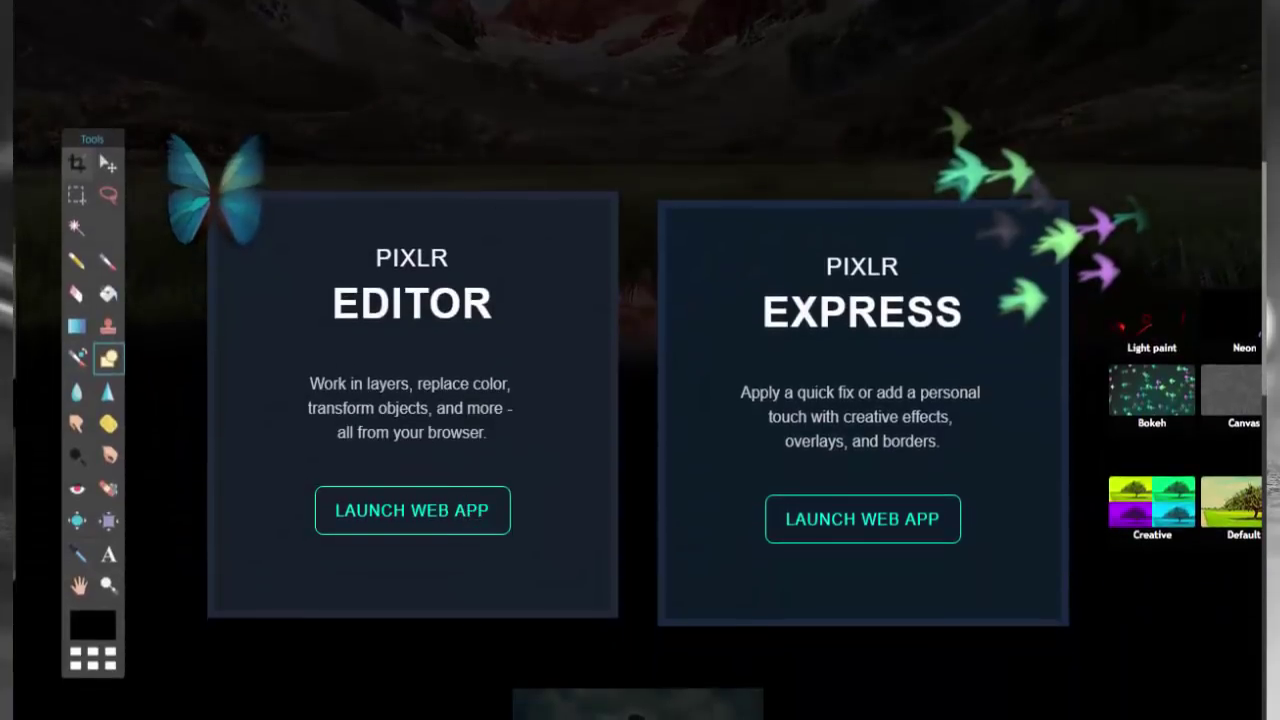
{"action": "left_click", "coordinate": [425, 509]}
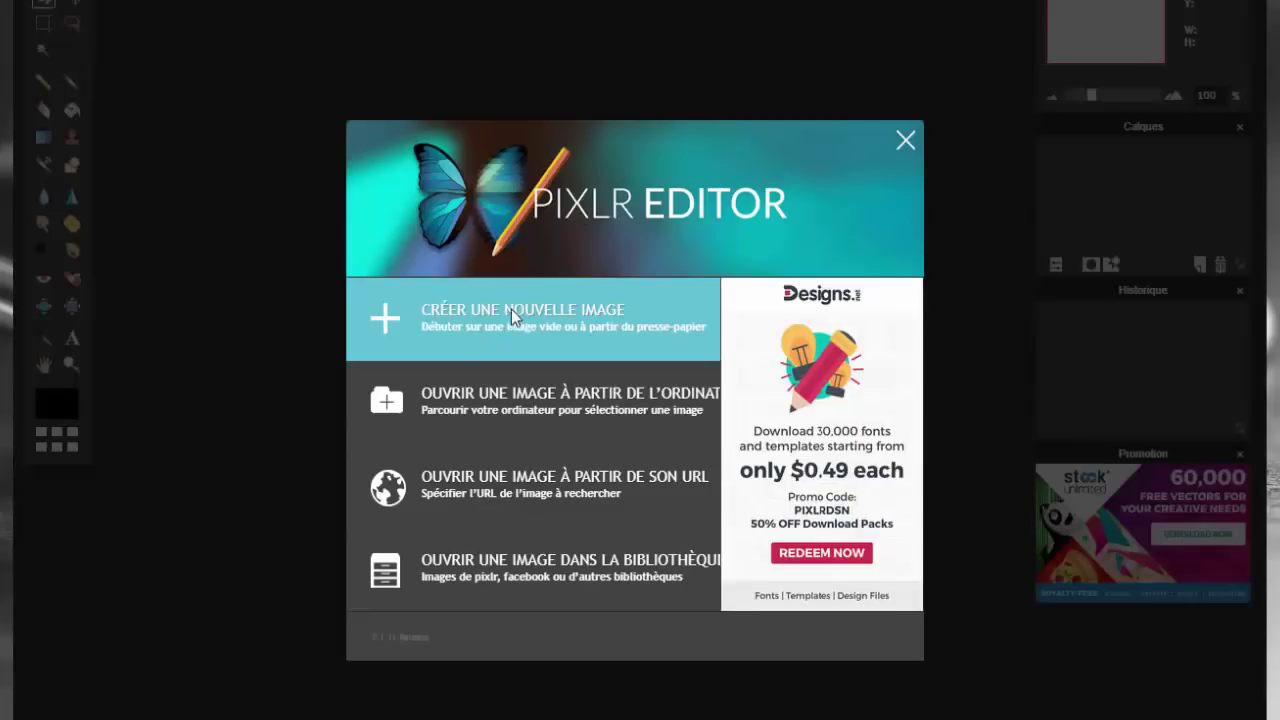
{"action": "left_click", "coordinate": [511, 309]}
{"action": "left_click", "coordinate": [710, 457]}
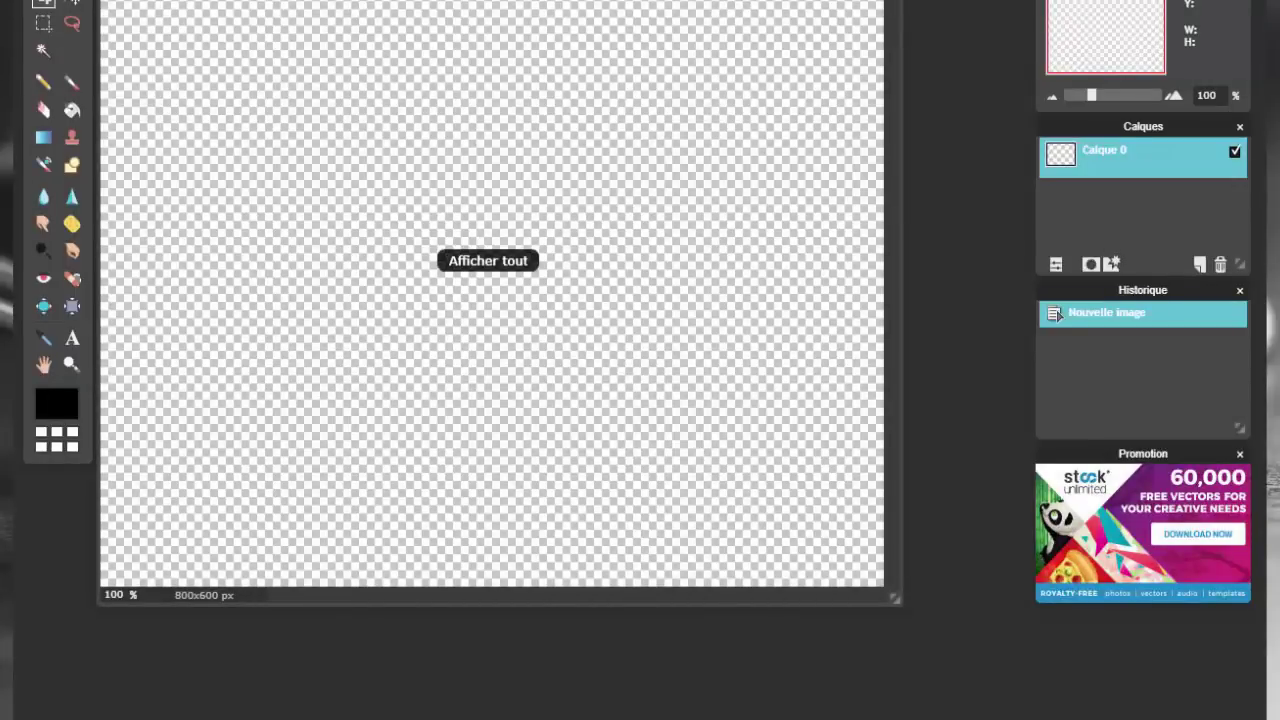
Open the image file msp png 1.PNG as a new layer in the transparent image
{"action": "left_click", "coordinate": [200, 2]}
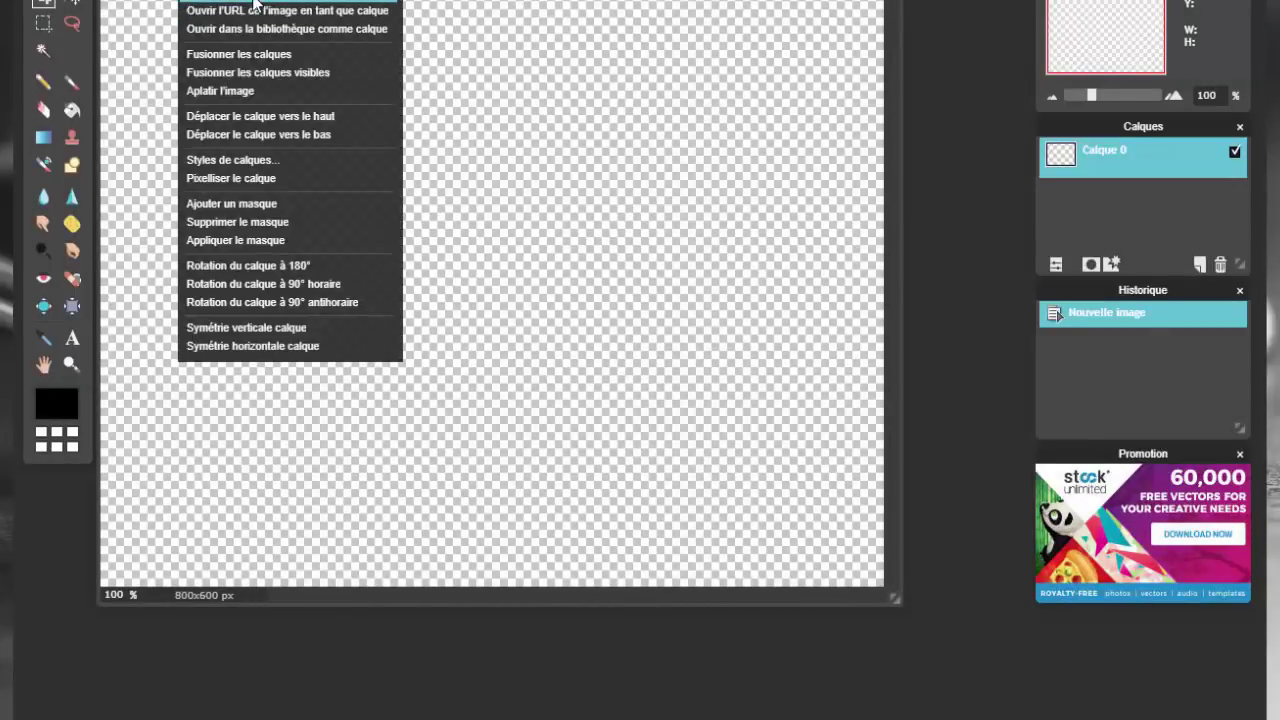
{"action": "left_click", "coordinate": [255, 4]}
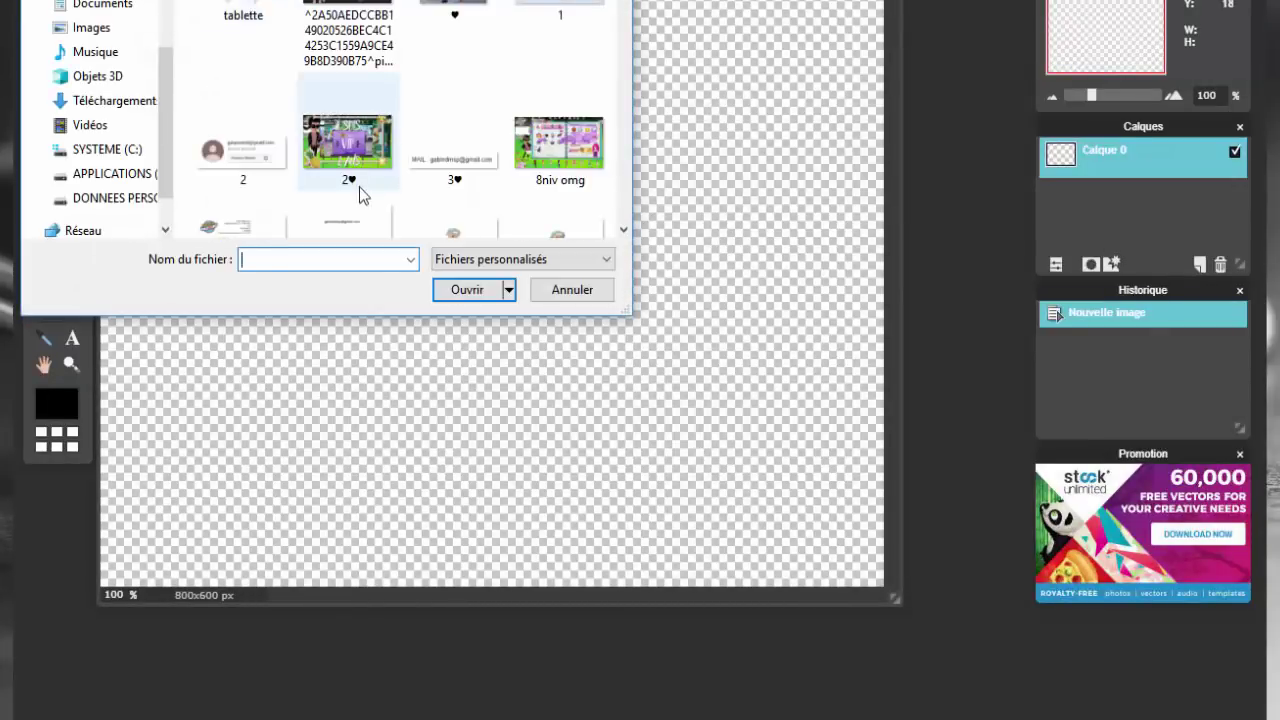
{"action": "type", "text": "msp "}
{"action": "type", "text": "png 1.PNG"}
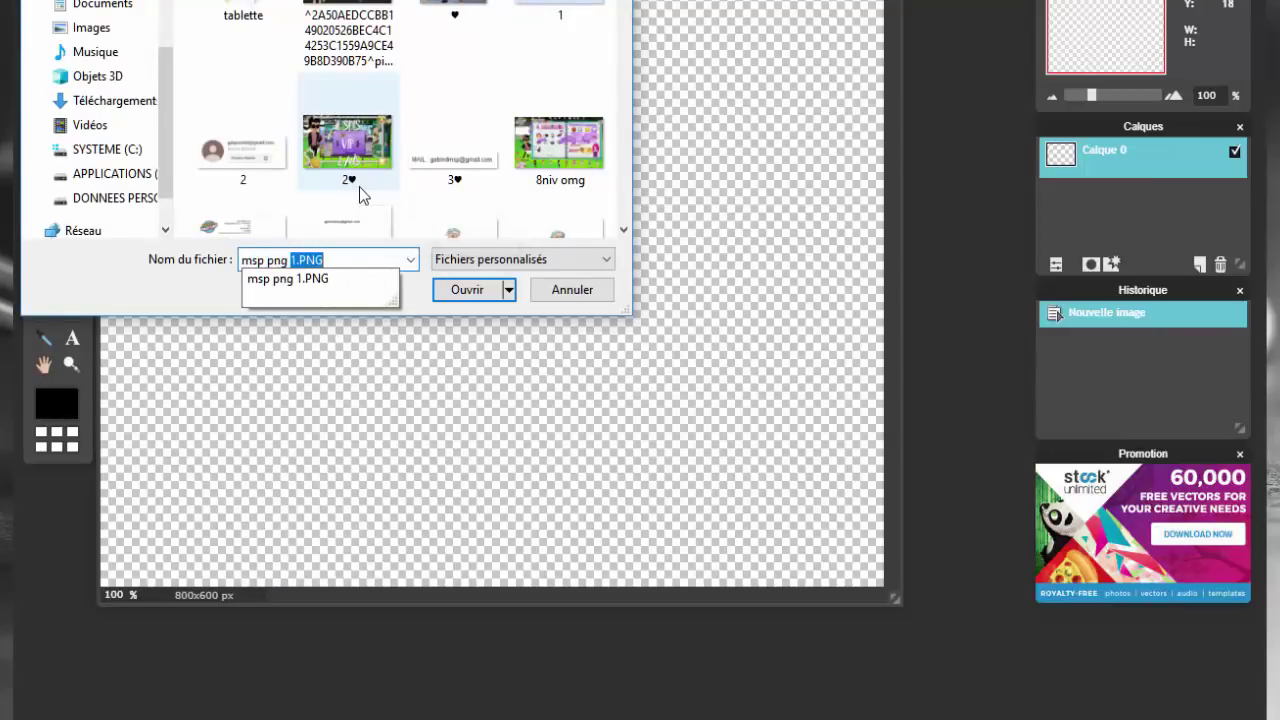
{"action": "key", "text": "Return"}
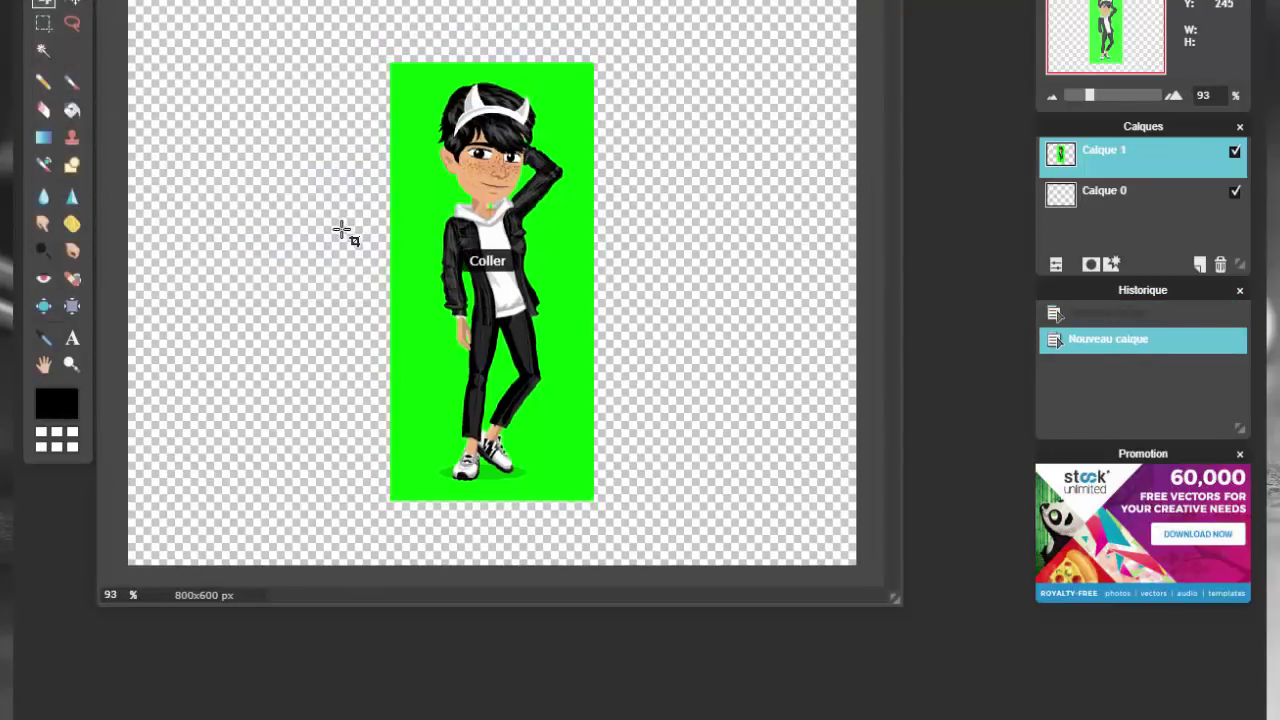
Stretch the avatar layer slightly taller with Free Transform and apply the change
{"action": "scroll", "coordinate": [327, 165], "scroll_direction": "up", "scroll_amount": 1}
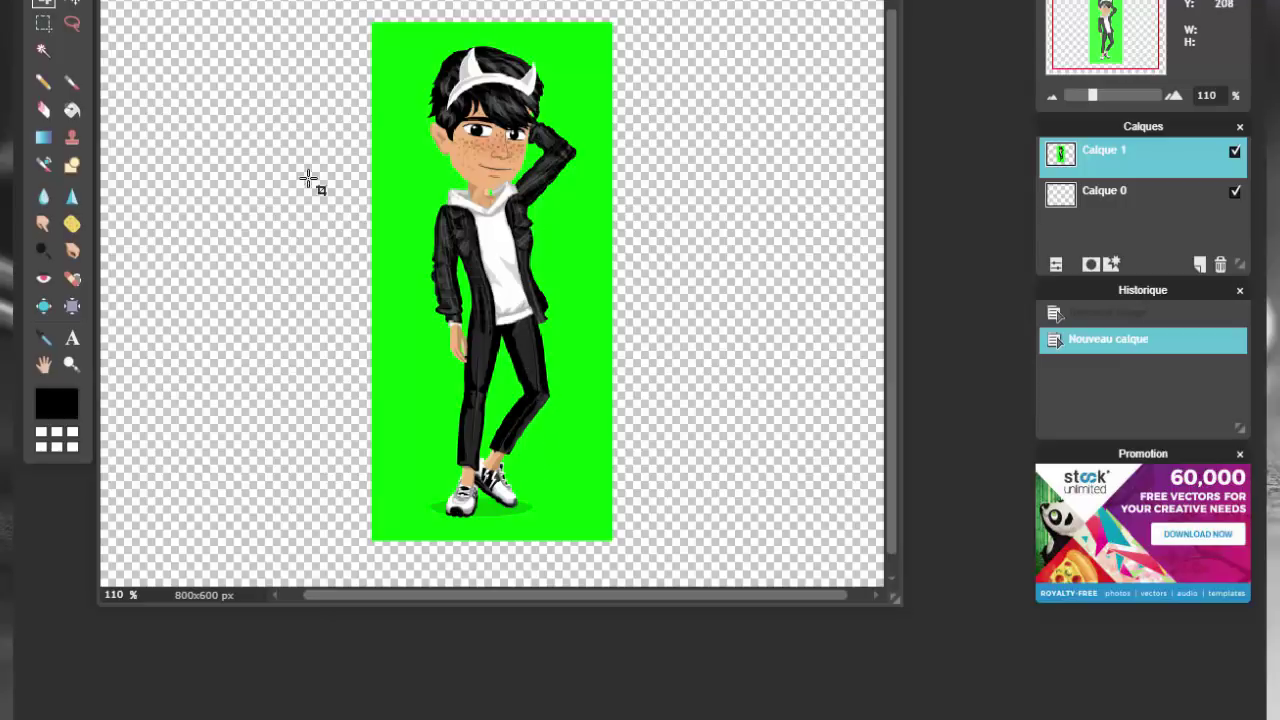
{"action": "left_click", "coordinate": [40, 2]}
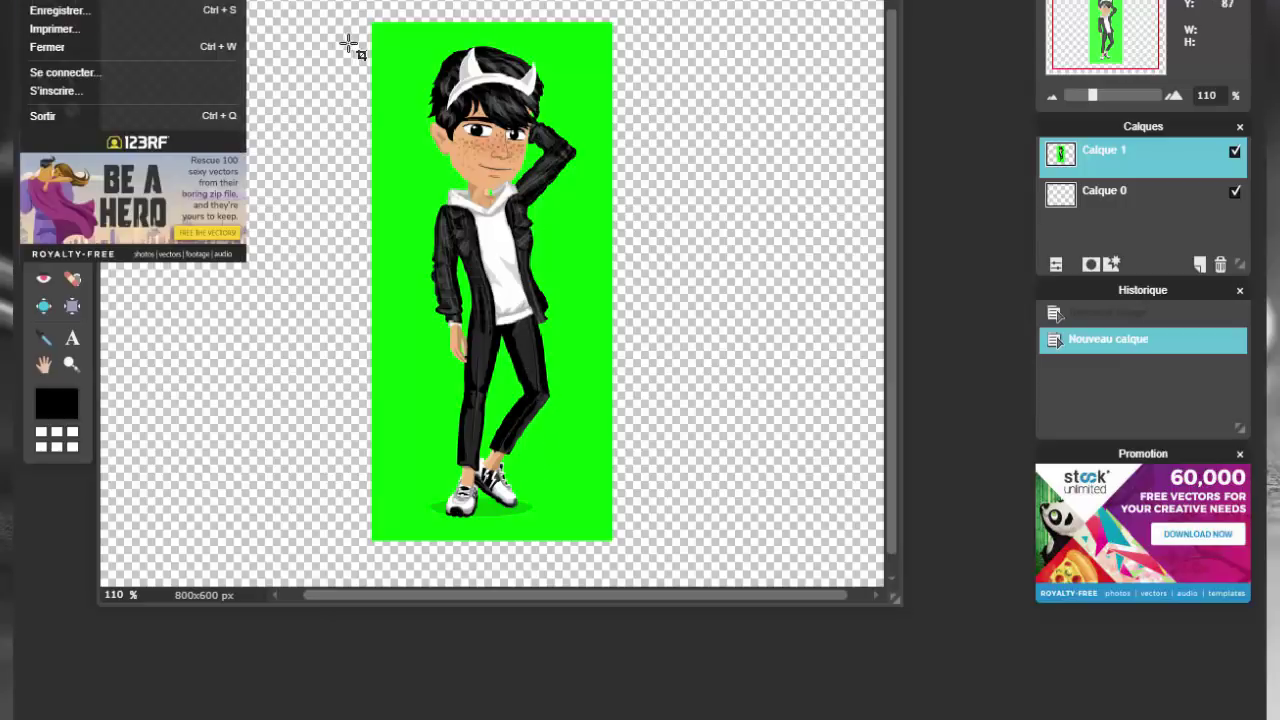
{"action": "mouse_move", "coordinate": [95, 2]}
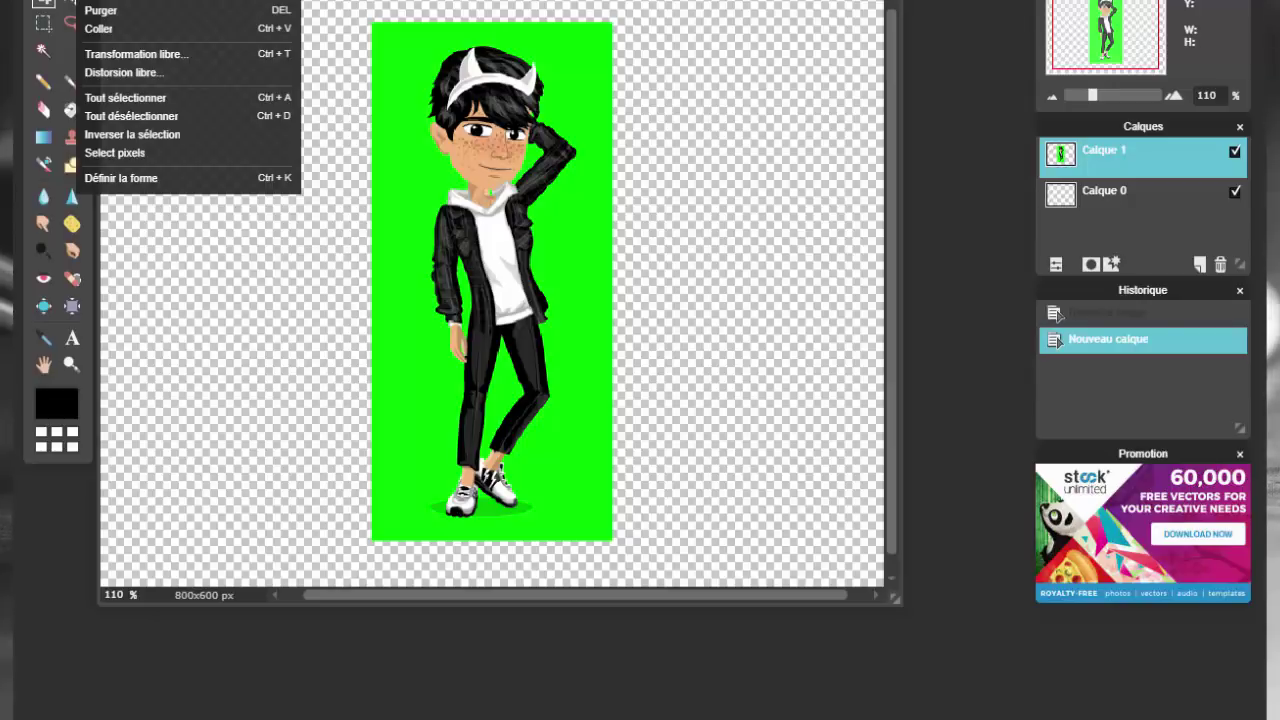
{"action": "left_click", "coordinate": [136, 53]}
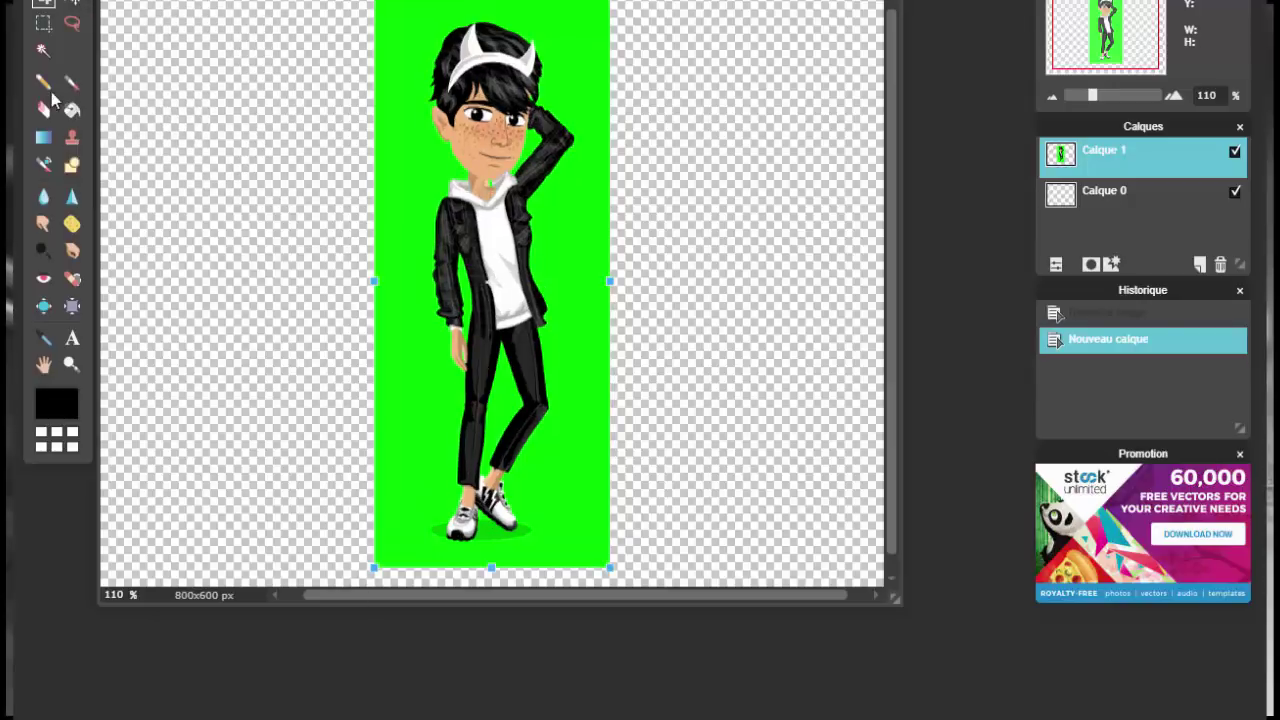
{"action": "left_click", "coordinate": [44, 54]}
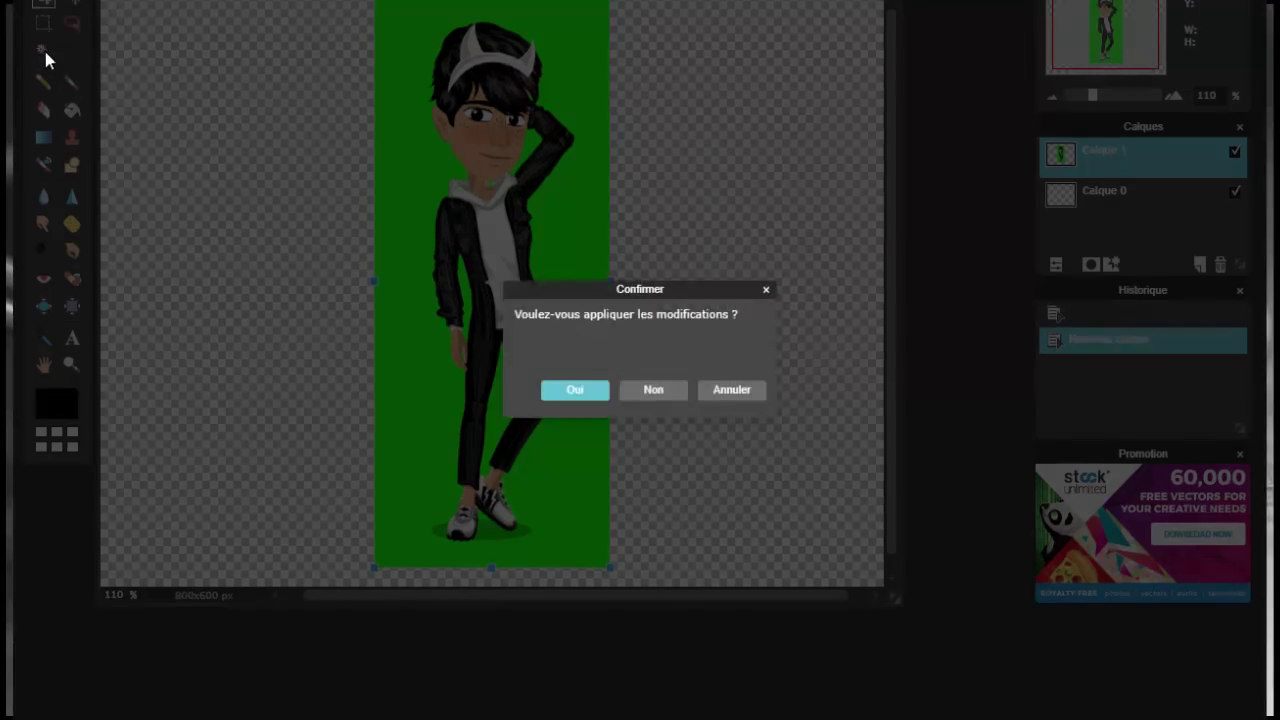
{"action": "left_click", "coordinate": [591, 392]}
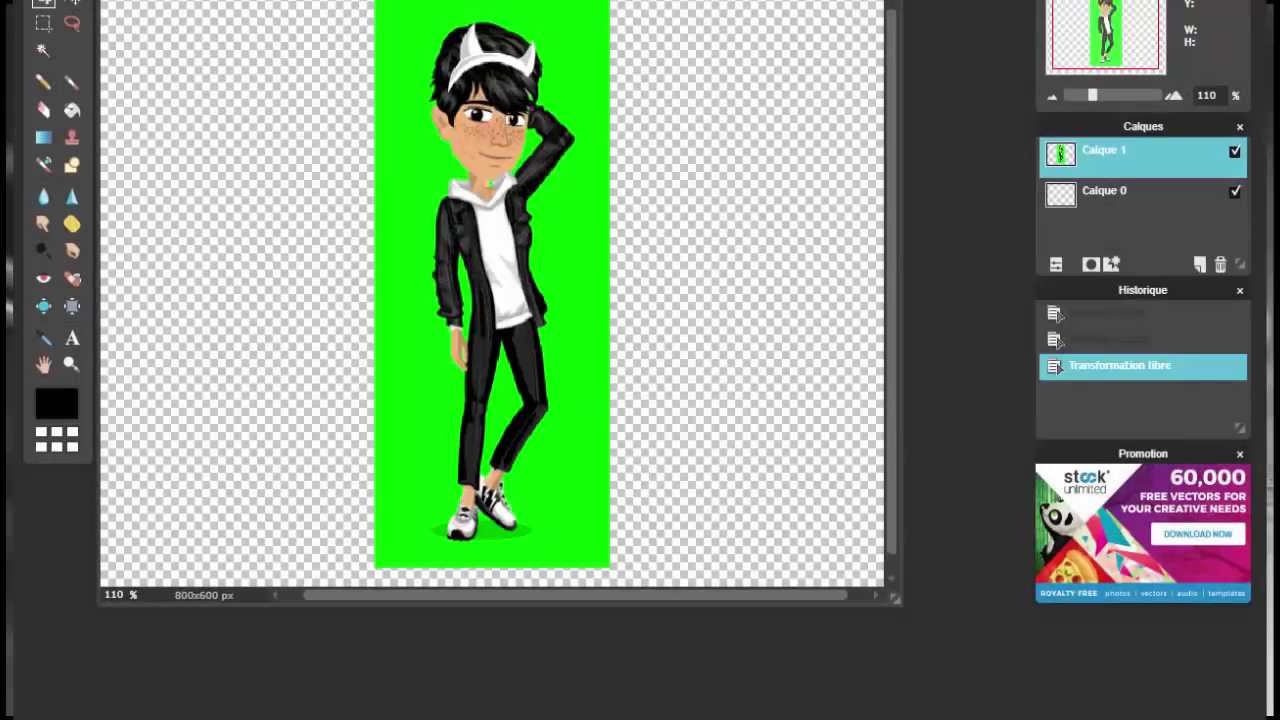
Delete the green backdrop around the avatar, between the legs and inside the arm gaps with the Magic Wand
{"action": "left_click", "coordinate": [569, 70]}
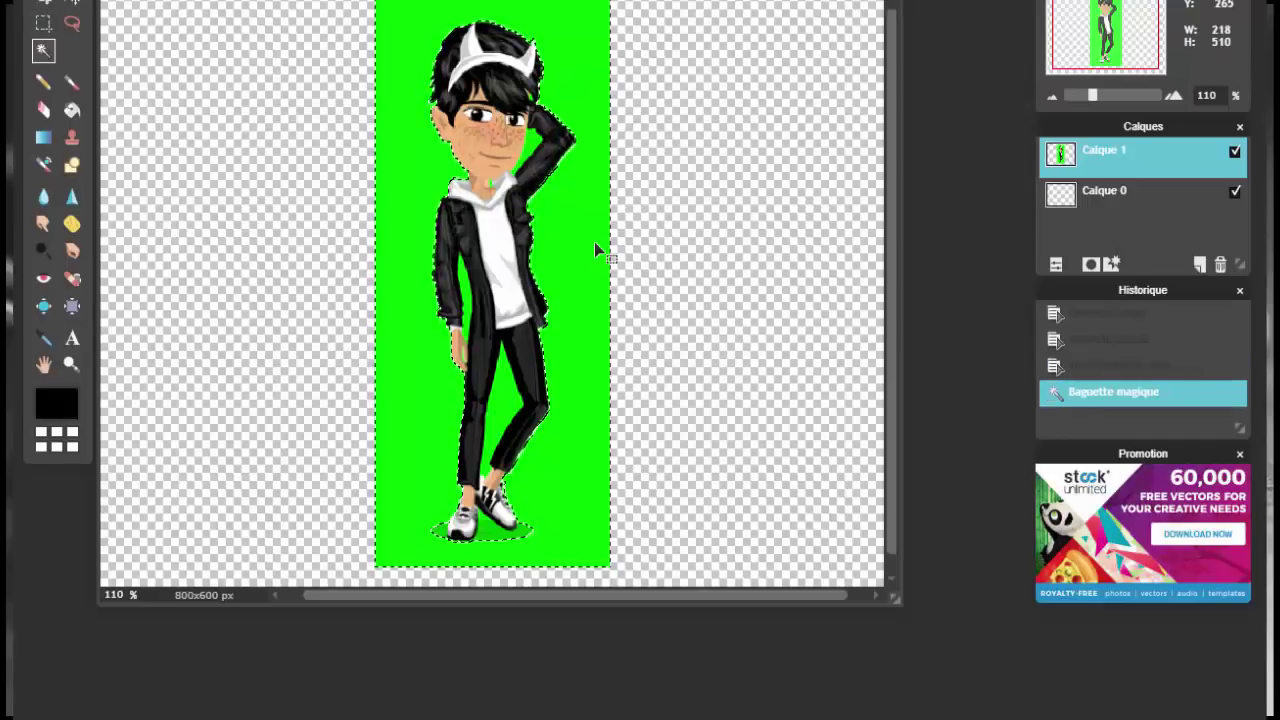
{"action": "key", "text": "Delete"}
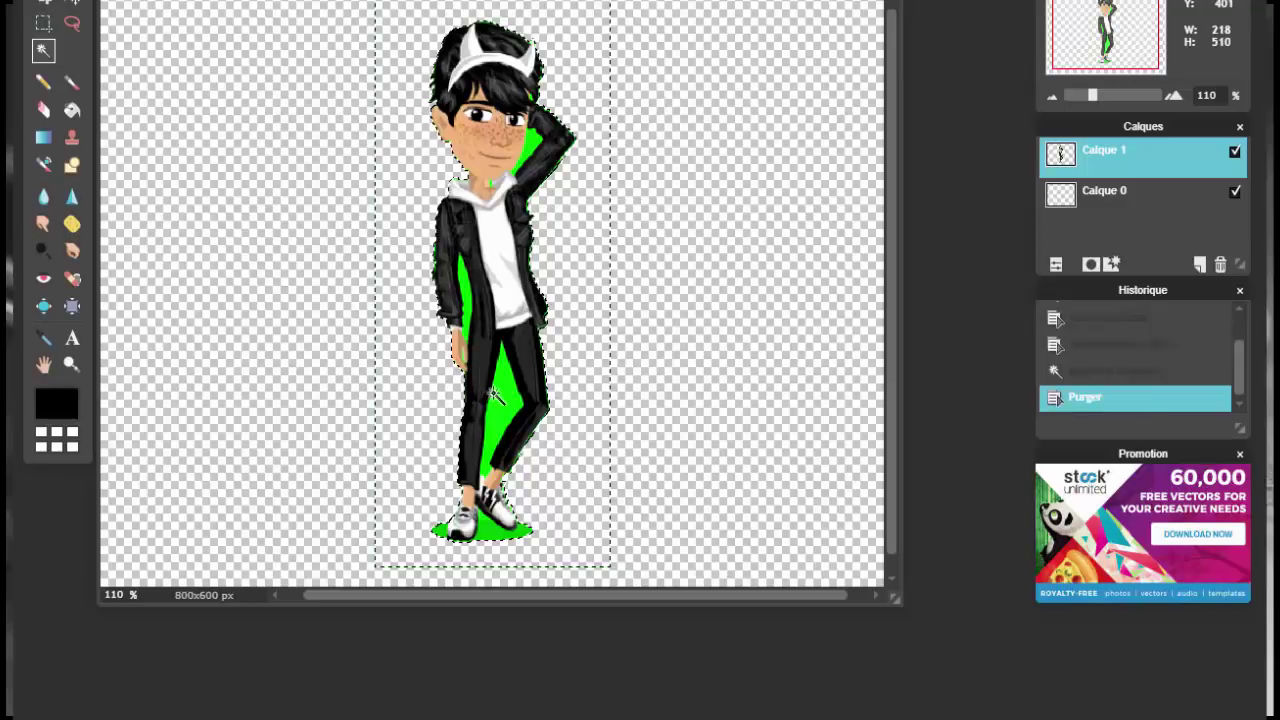
{"action": "left_click", "coordinate": [494, 395]}
{"action": "key", "text": "Delete"}
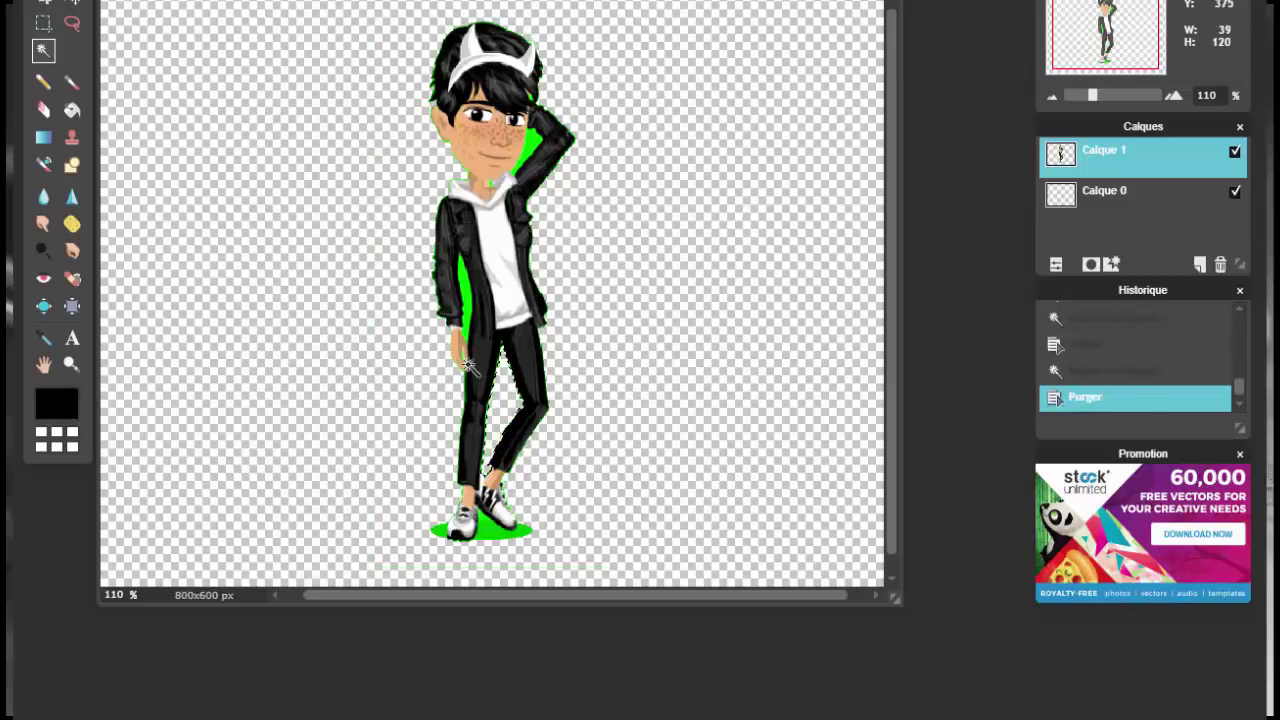
{"action": "left_click", "coordinate": [466, 302]}
{"action": "key", "text": "Delete"}
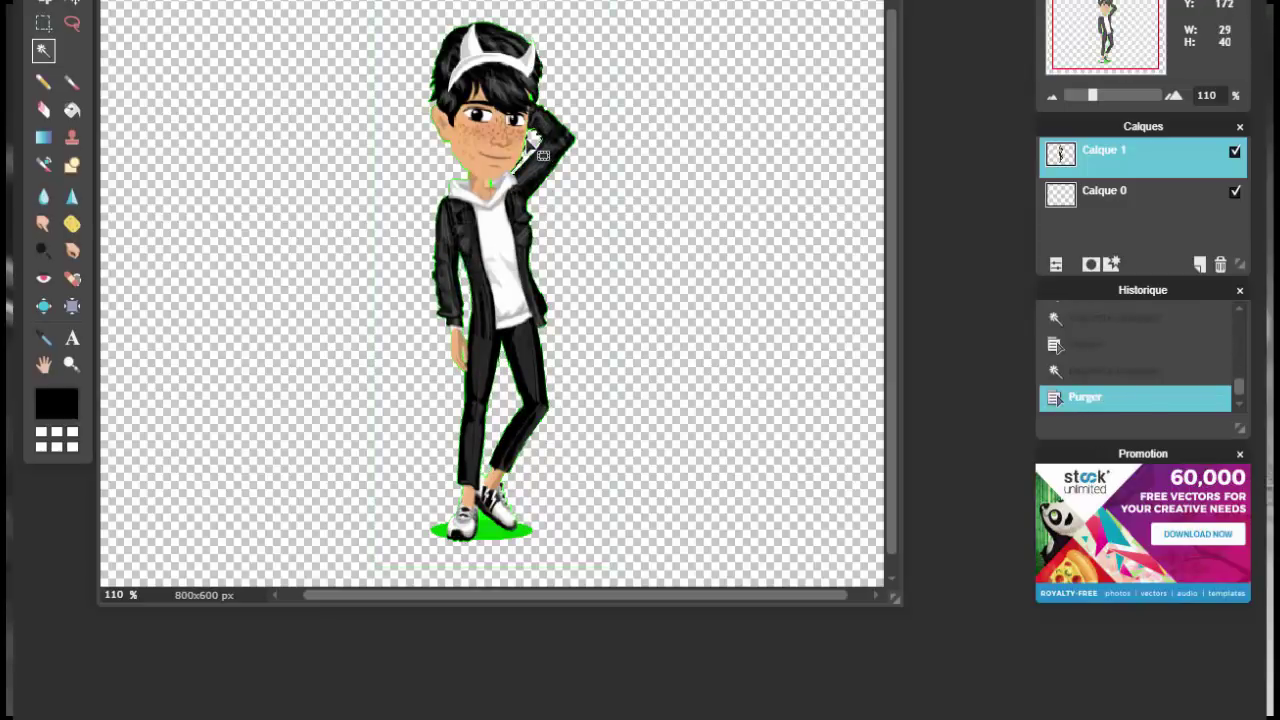
Delete the green patch at the avatar's neck with the Magic Wand and erase the green shadow under the shoes with the Eraser
{"action": "scroll", "coordinate": [500, 463], "scroll_direction": "down", "scroll_amount": 2}
{"action": "scroll", "coordinate": [500, 463], "scroll_direction": "up", "scroll_amount": 4}
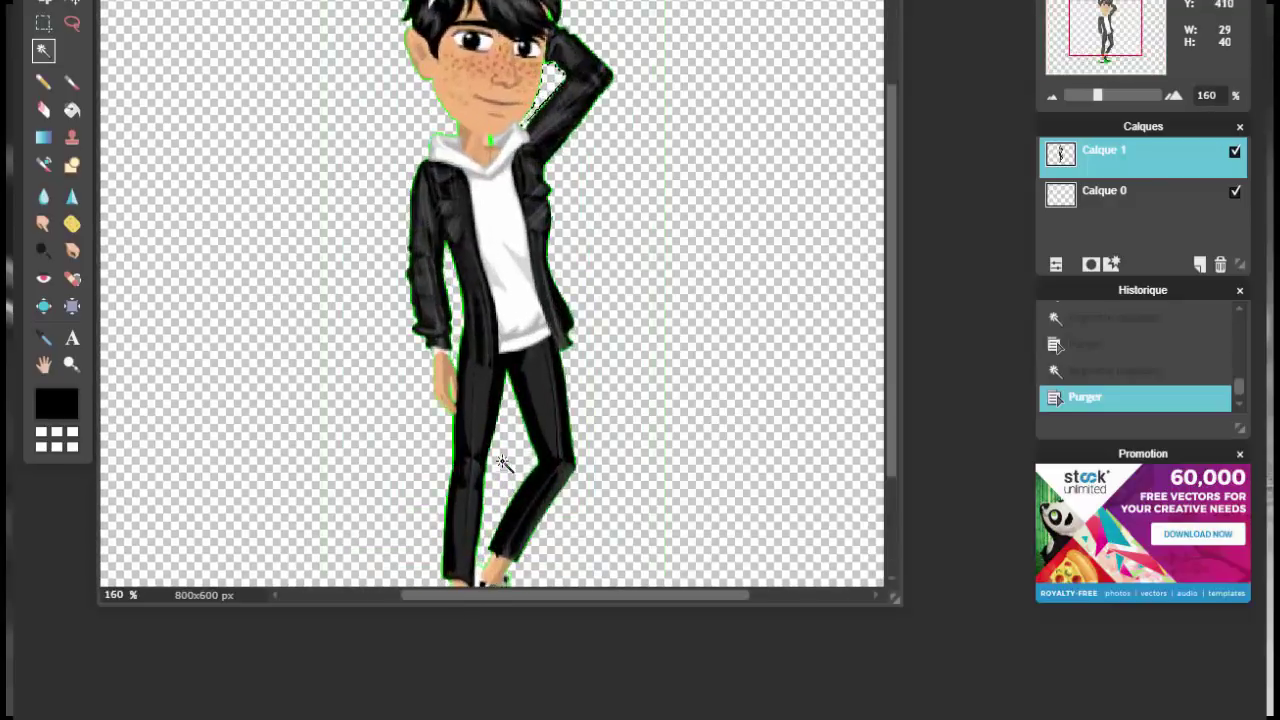
{"action": "scroll", "coordinate": [560, 40], "scroll_direction": "up", "scroll_amount": 4}
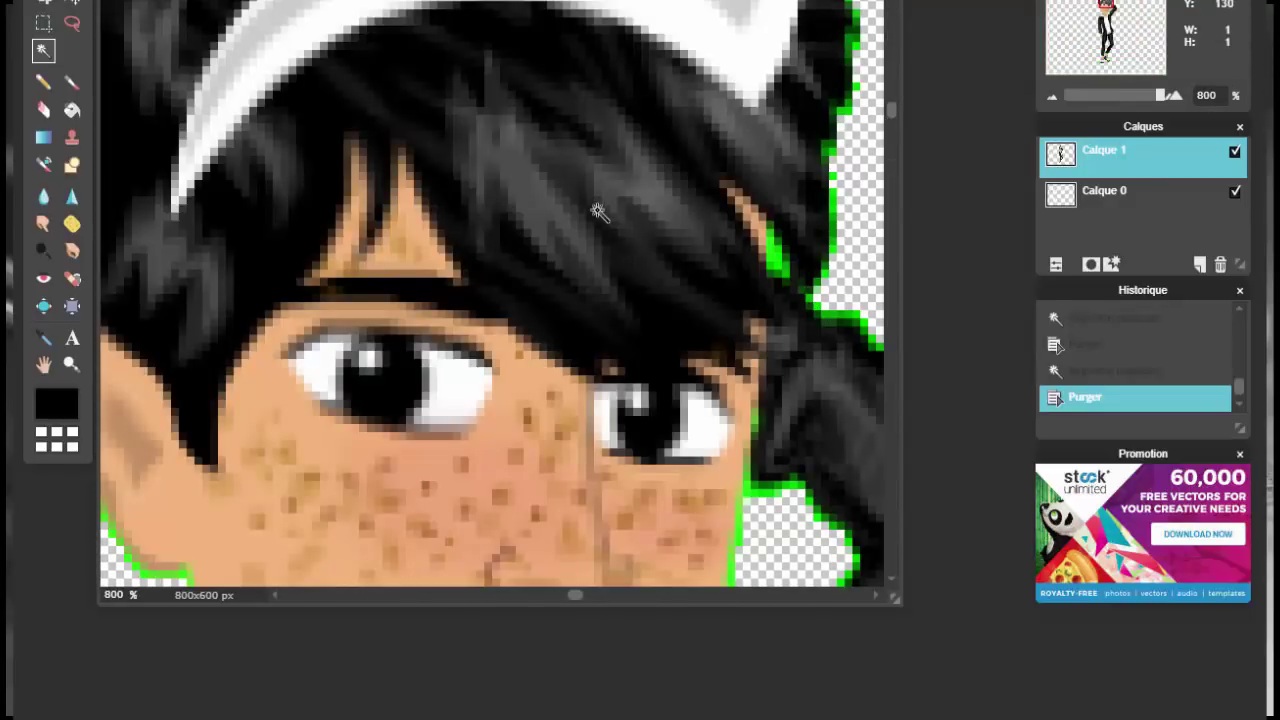
{"action": "scroll", "coordinate": [596, 210], "scroll_direction": "down", "scroll_amount": 4}
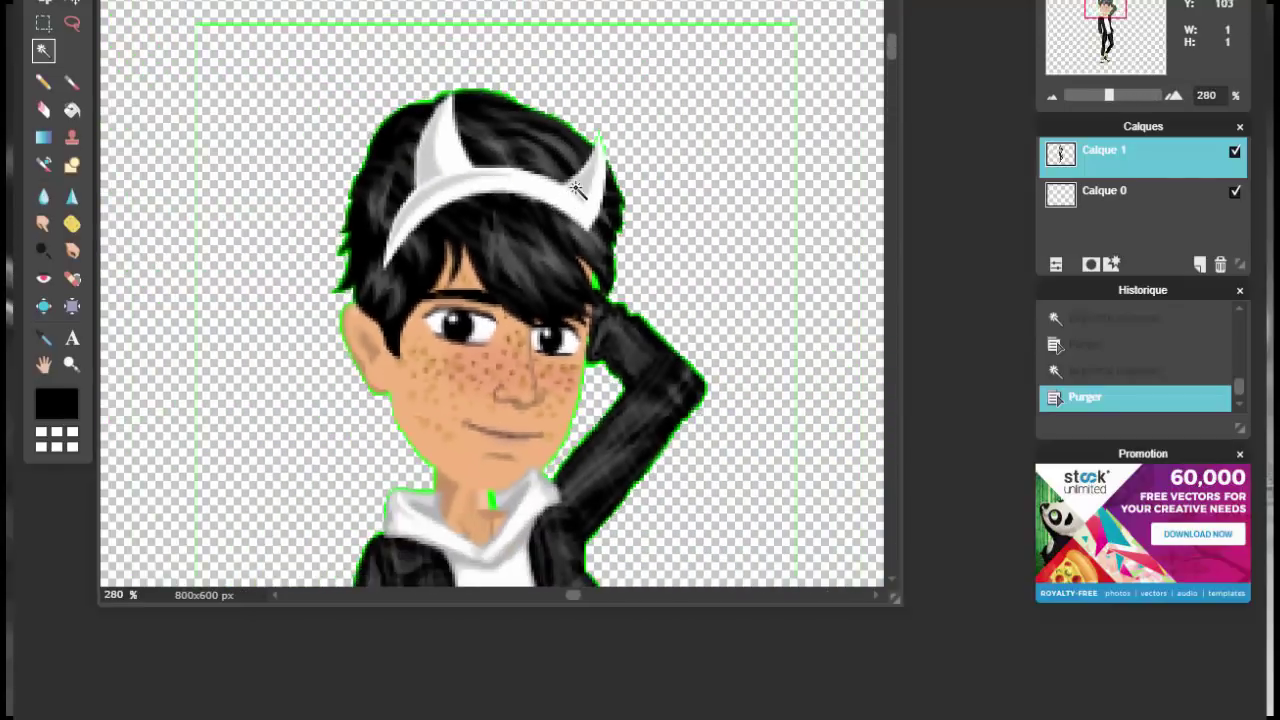
{"action": "scroll", "coordinate": [577, 190], "scroll_direction": "down", "scroll_amount": 3}
{"action": "scroll", "coordinate": [491, 223], "scroll_direction": "up", "scroll_amount": 4}
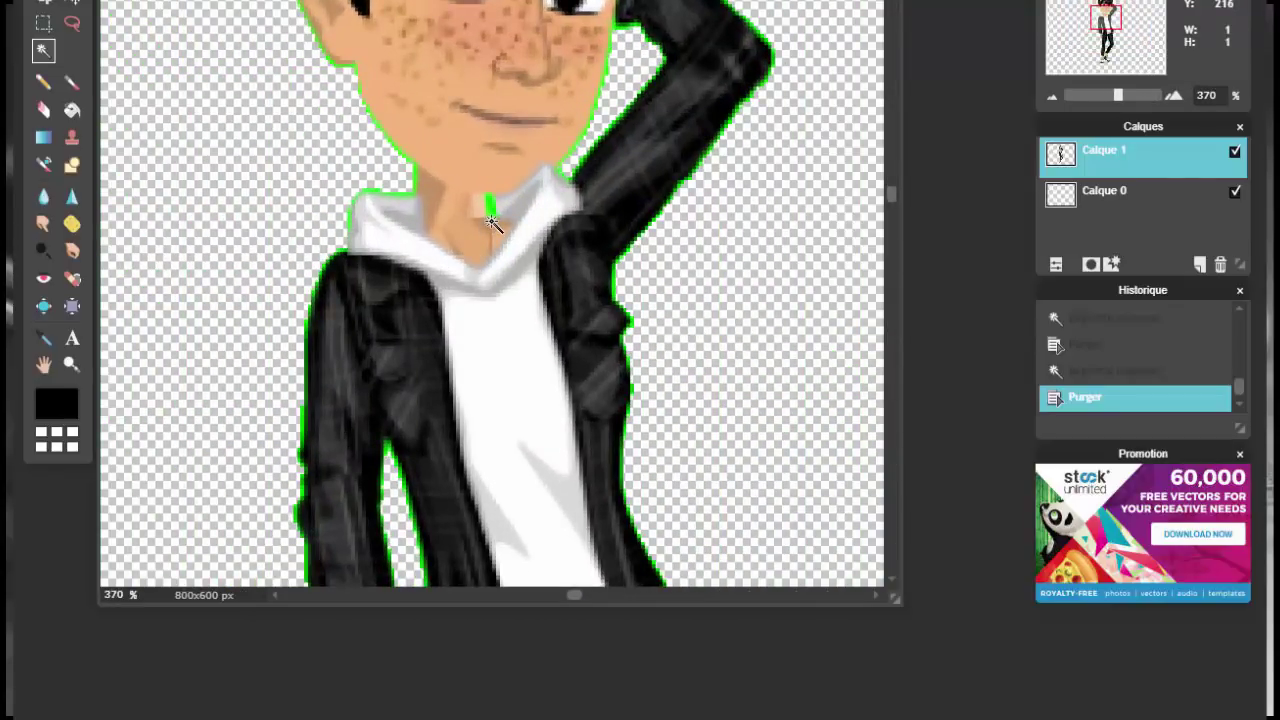
{"action": "left_click", "coordinate": [484, 206]}
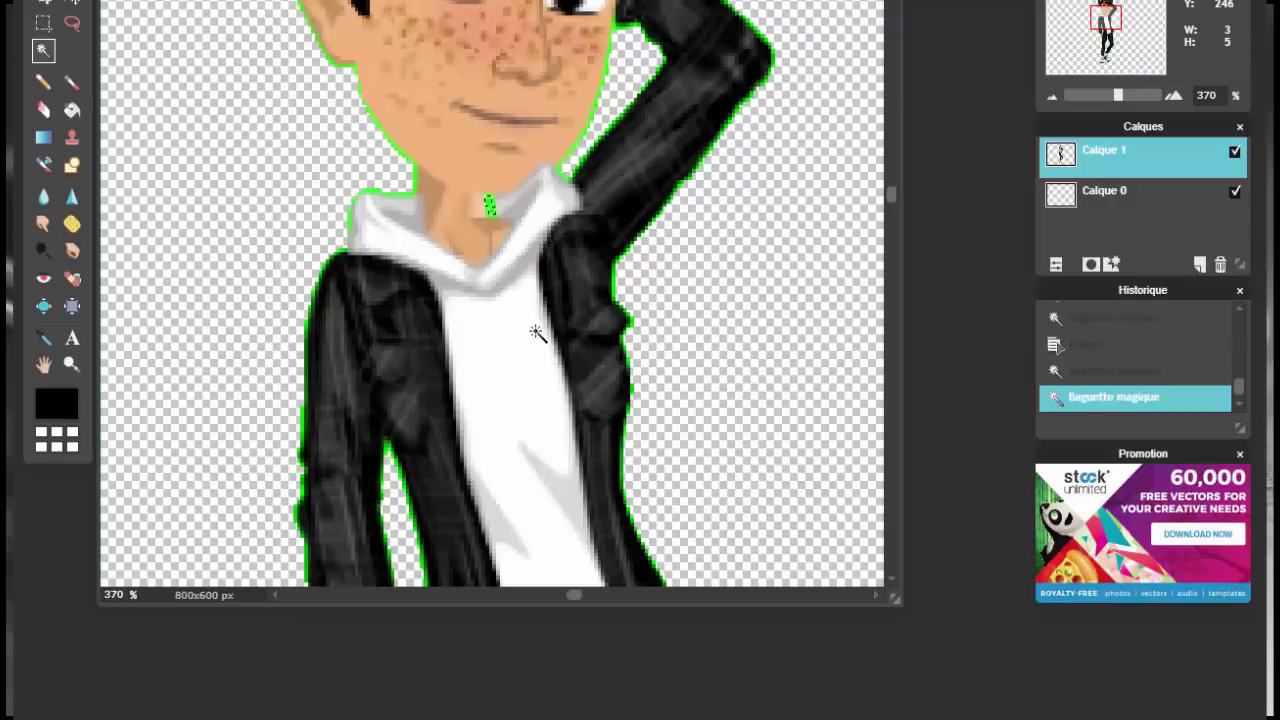
{"action": "key", "text": "Delete"}
{"action": "scroll", "coordinate": [563, 177], "scroll_direction": "up", "scroll_amount": 2}
{"action": "scroll", "coordinate": [562, 181], "scroll_direction": "down", "scroll_amount": 2}
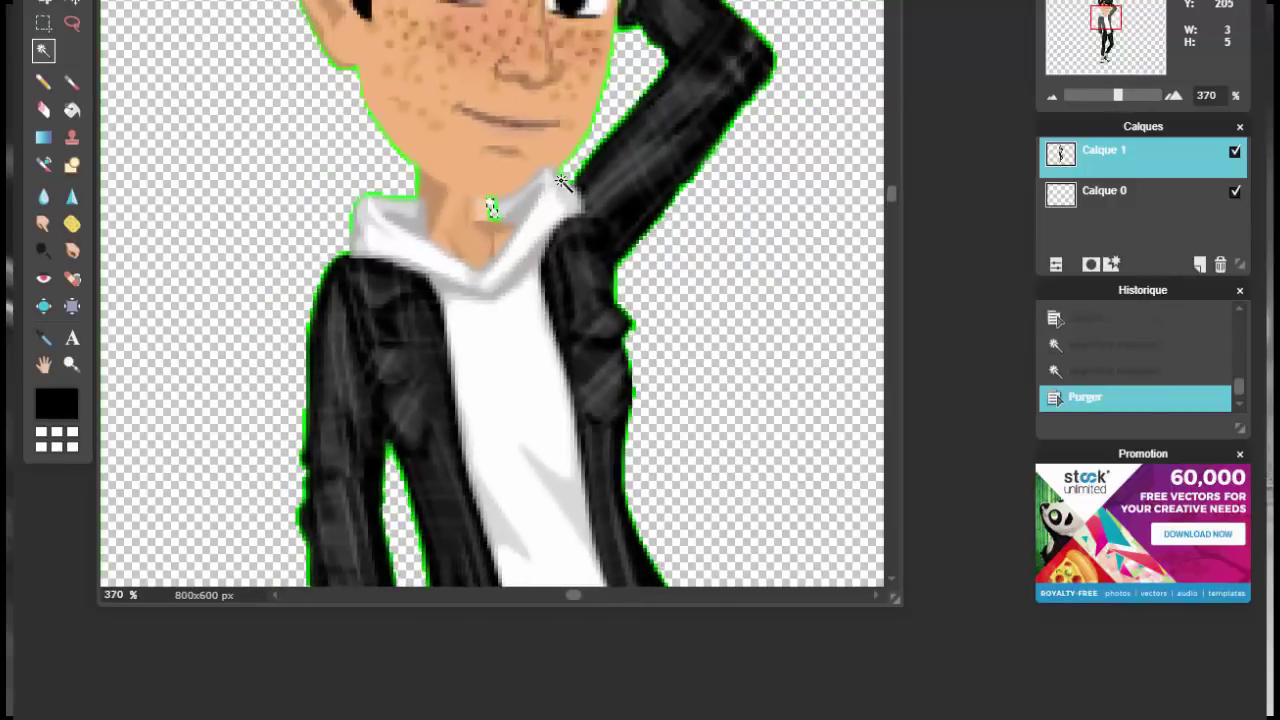
{"action": "scroll", "coordinate": [563, 181], "scroll_direction": "down", "scroll_amount": 5}
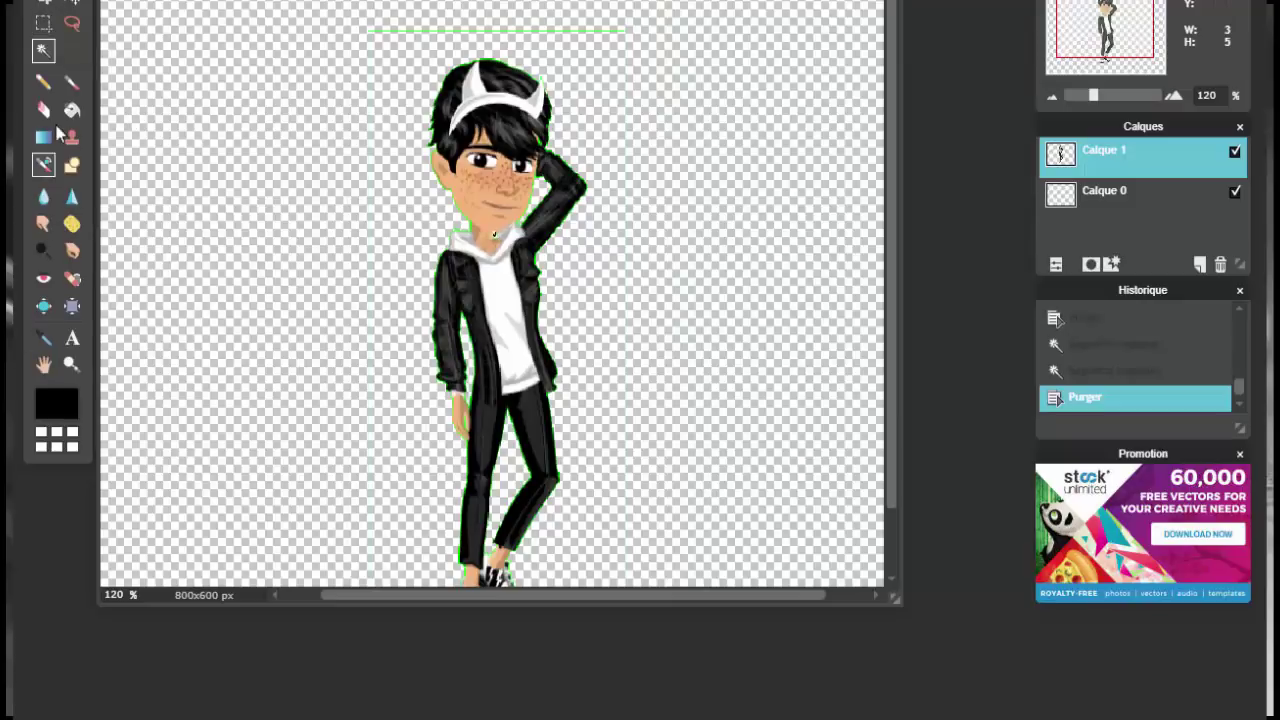
{"action": "left_click", "coordinate": [44, 108]}
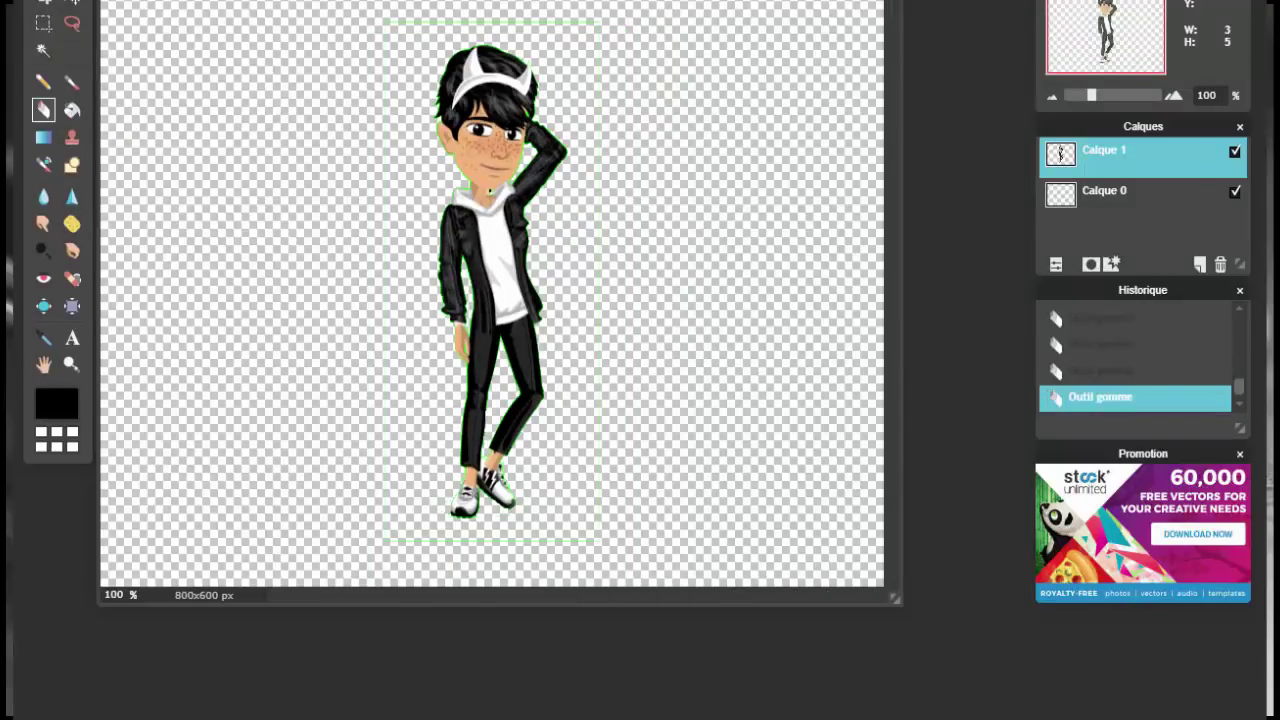
Start saving the cut-out avatar to the computer in transparent, full-quality PNG format
{"action": "left_click", "coordinate": [45, 2]}
{"action": "left_click", "coordinate": [95, 10]}
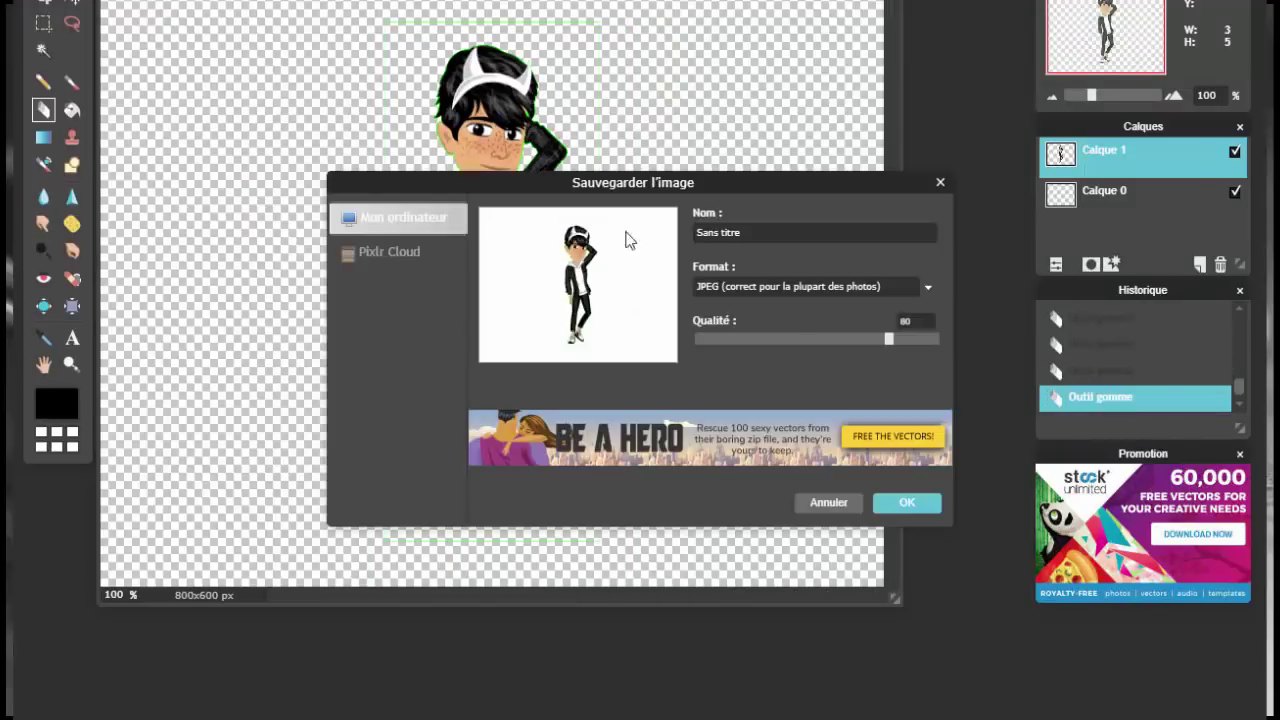
{"action": "left_click", "coordinate": [916, 290]}
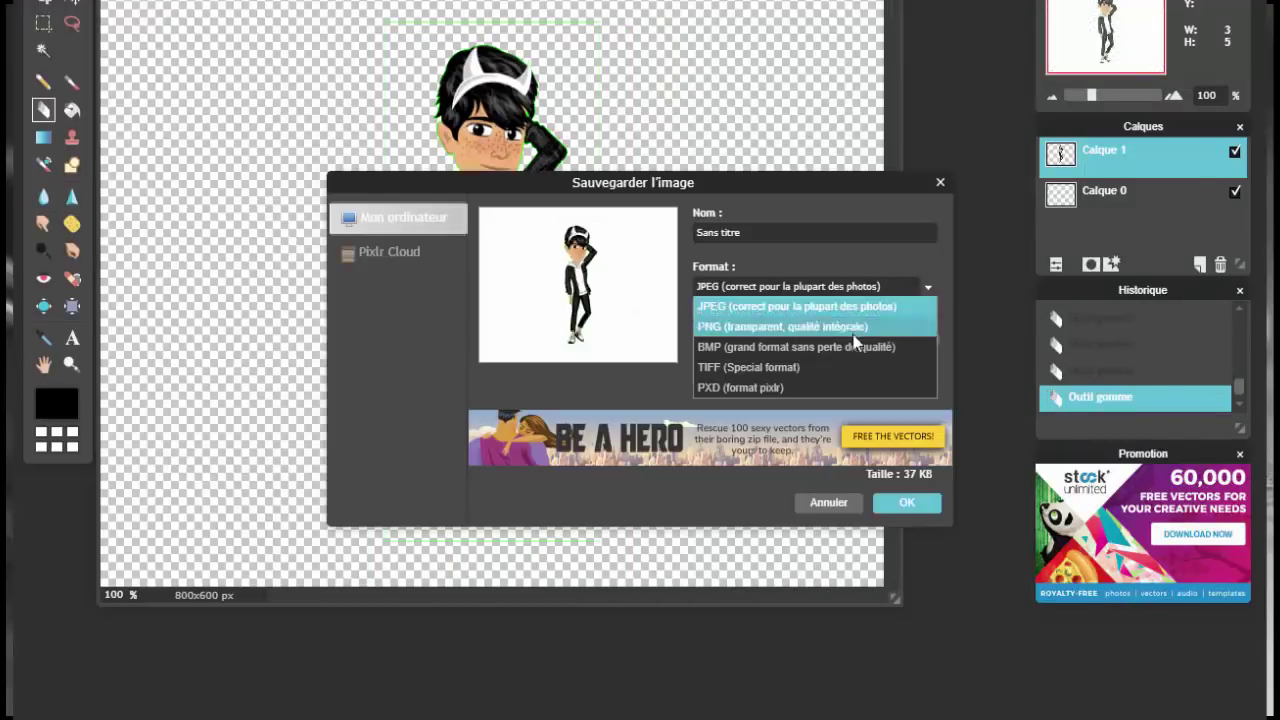
{"action": "left_click", "coordinate": [741, 329]}
{"action": "left_click", "coordinate": [890, 502]}
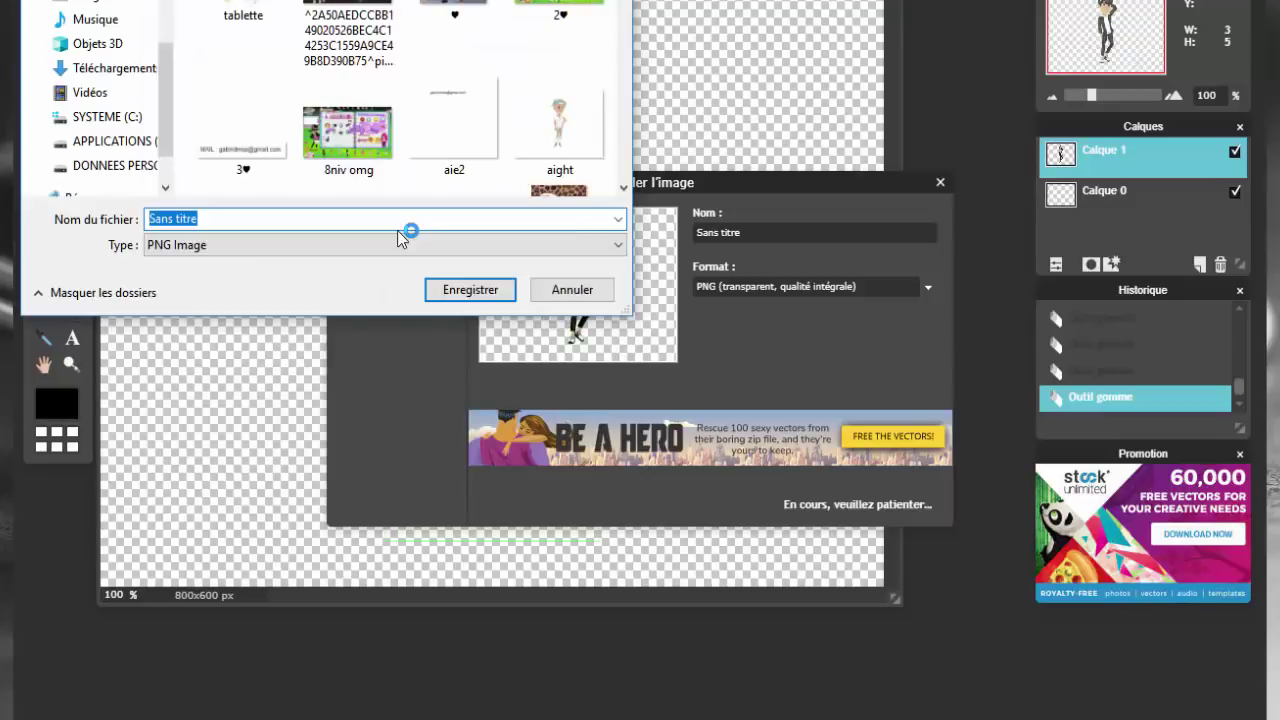
Save the file as msp png 1.PNG, replacing the existing file of that name
{"action": "type", "text": "png msp"}
{"action": "key", "text": "BackSpace"}
{"action": "key", "text": "BackSpace"}
{"action": "key", "text": "BackSpace"}
{"action": "key", "text": "BackSpace"}
{"action": "key", "text": "BackSpace"}
{"action": "key", "text": "BackSpace"}
{"action": "key", "text": "BackSpace"}
{"action": "type", "text": "msp png "}
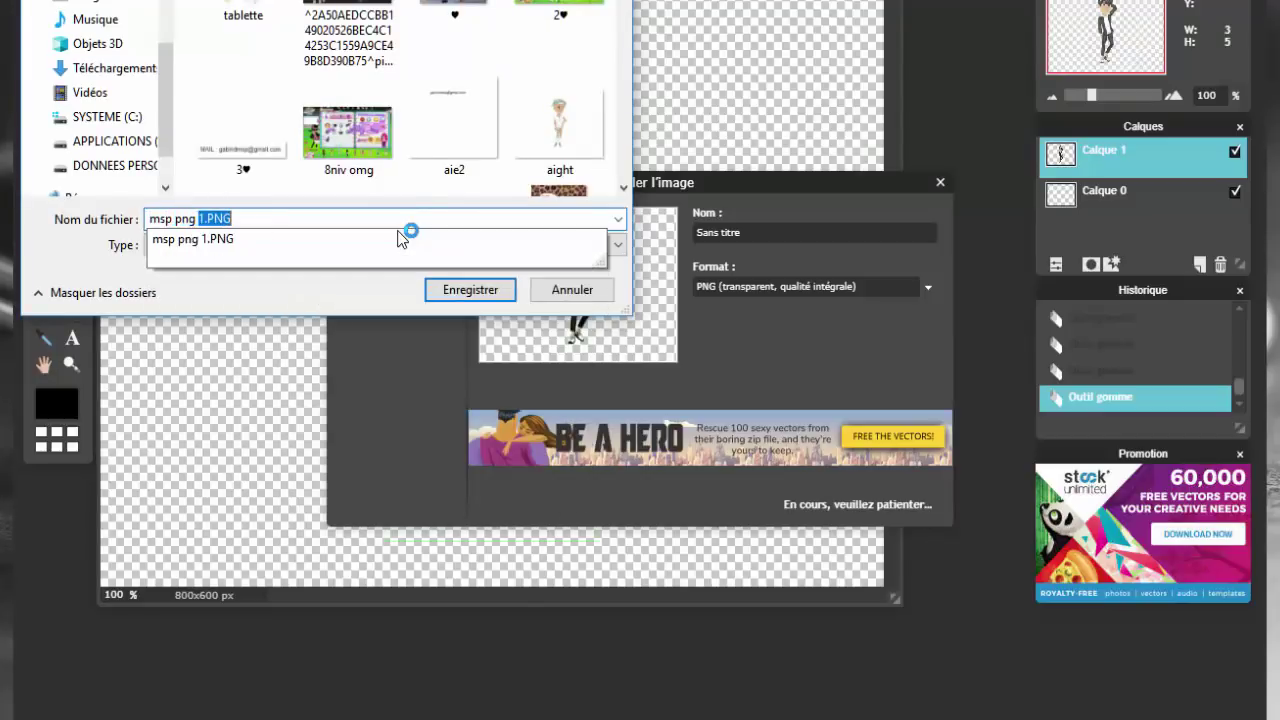
{"action": "type", "text": "1"}
{"action": "key", "text": "Down"}
{"action": "key", "text": "Return"}
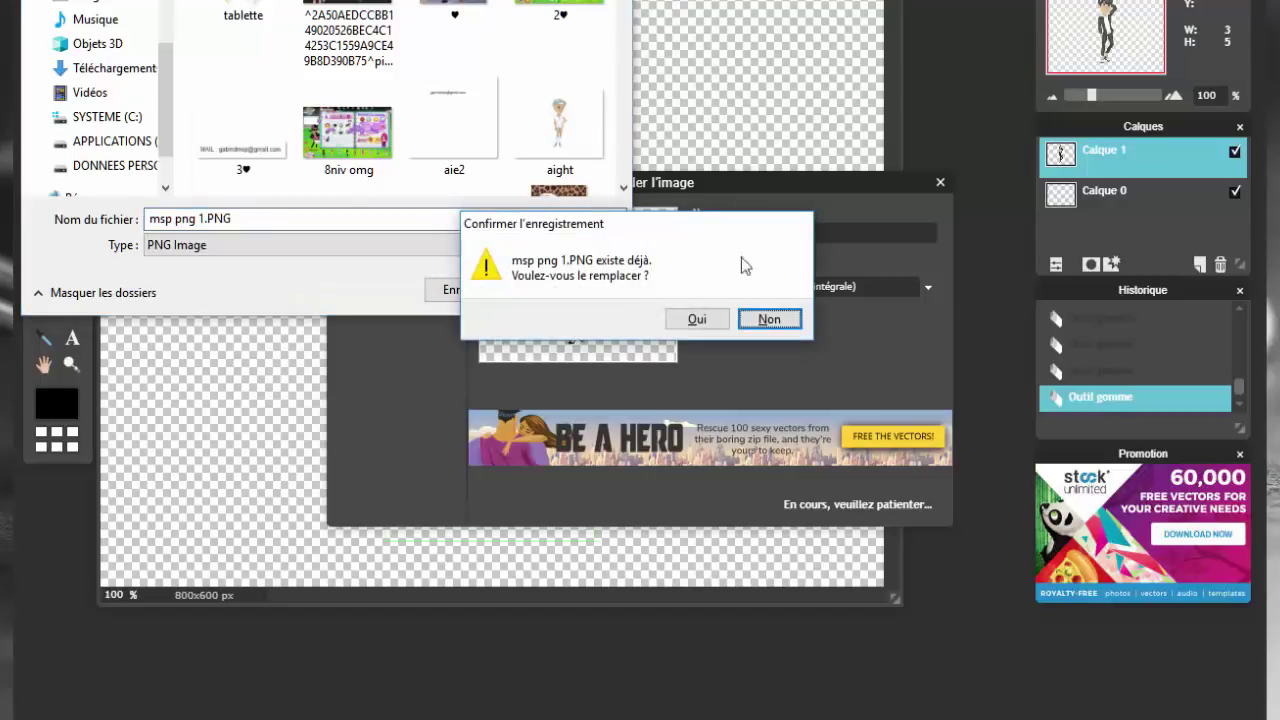
{"action": "left_click", "coordinate": [692, 320]}
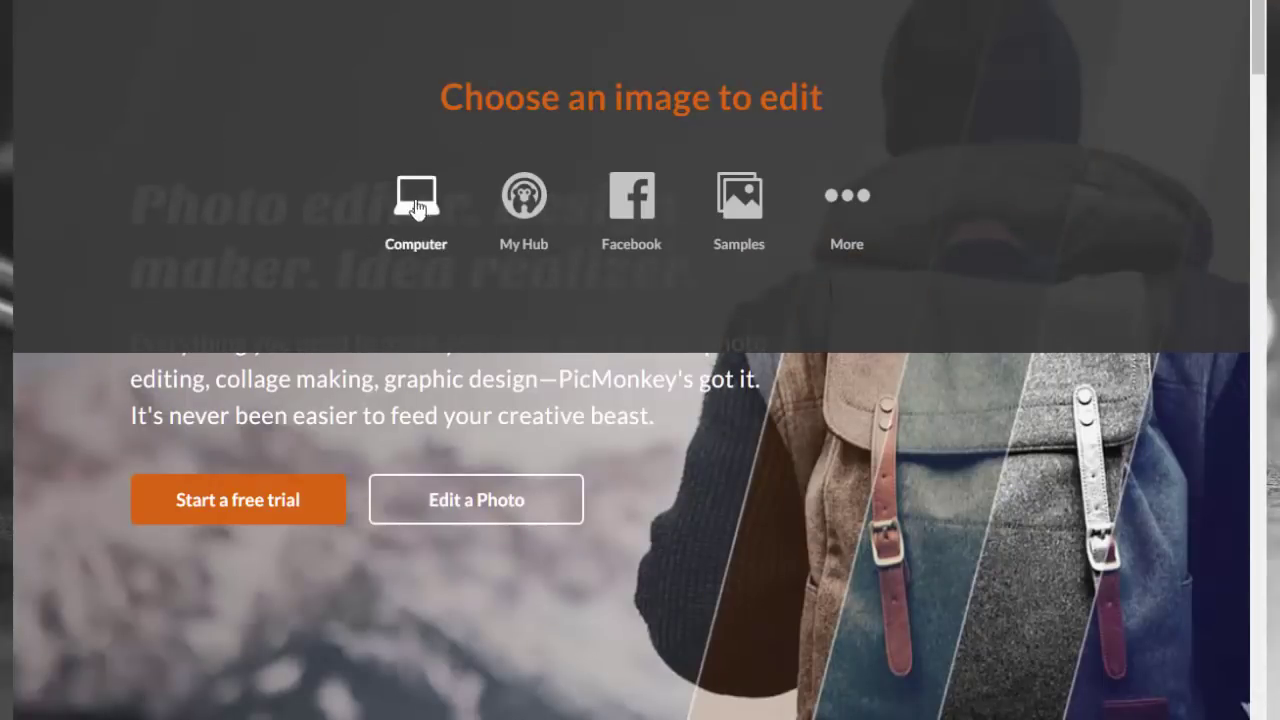
In PicMonkey, open the msp petpet minia image from the computer for editing and dismiss the getting-started window
{"action": "left_click", "coordinate": [419, 228]}
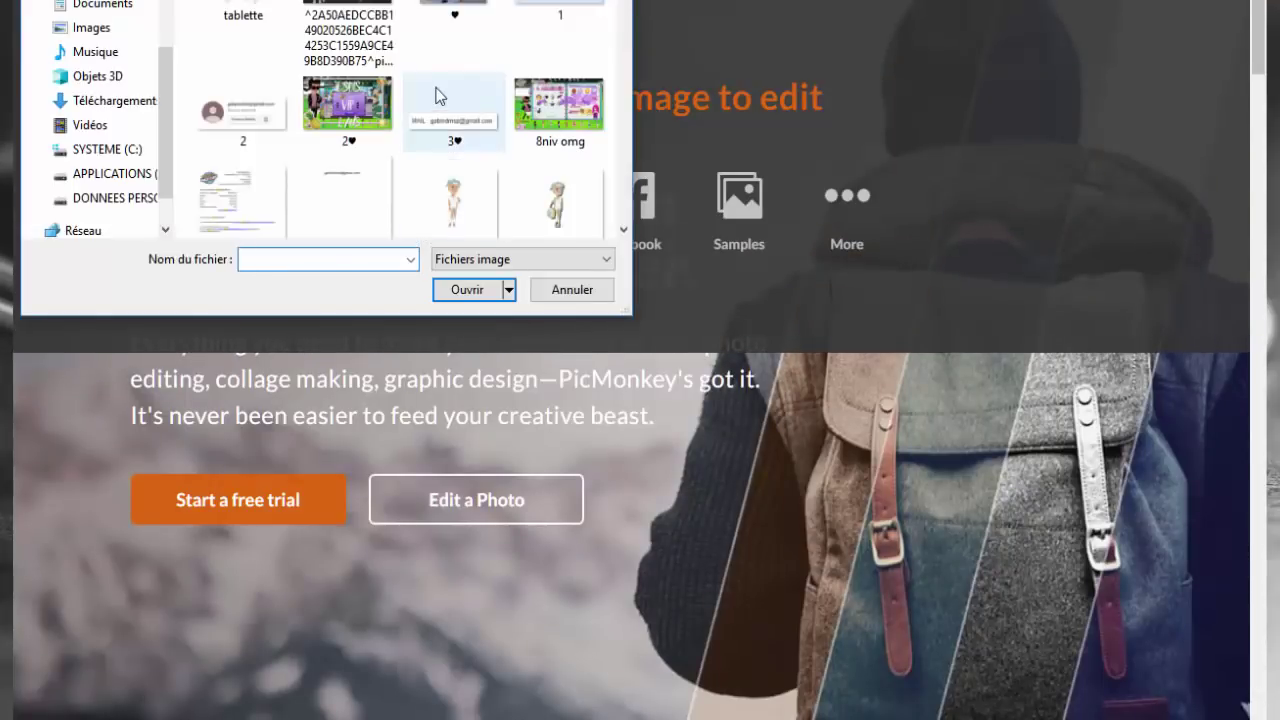
{"action": "scroll", "coordinate": [437, 90], "scroll_direction": "down", "scroll_amount": 6}
{"action": "scroll", "coordinate": [437, 90], "scroll_direction": "down", "scroll_amount": 15}
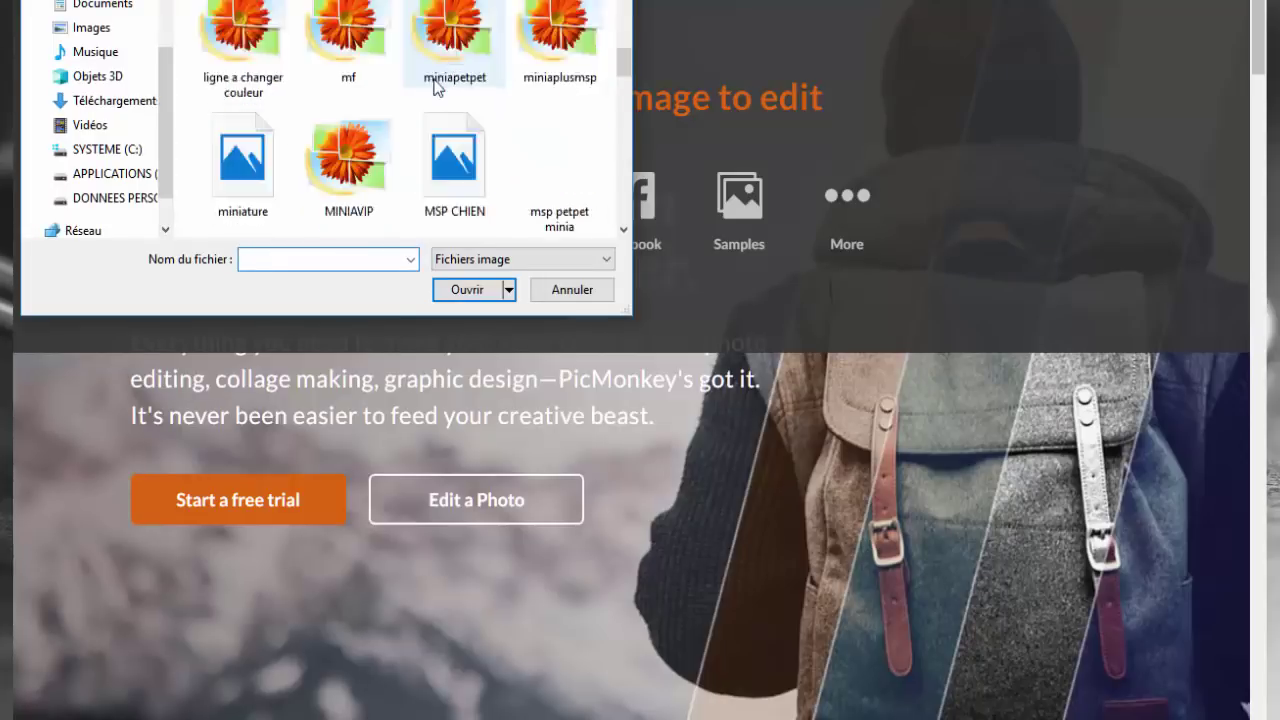
{"action": "left_click", "coordinate": [607, 68]}
{"action": "left_click", "coordinate": [480, 290]}
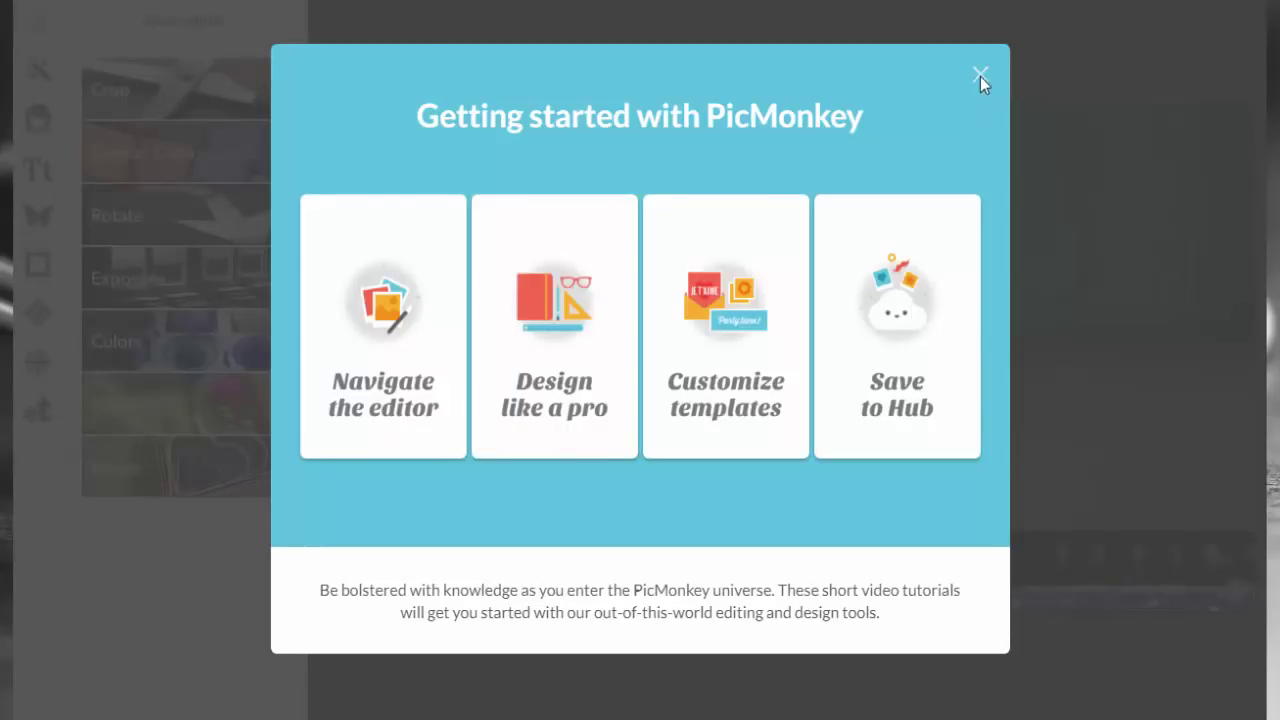
{"action": "left_click", "coordinate": [980, 77]}
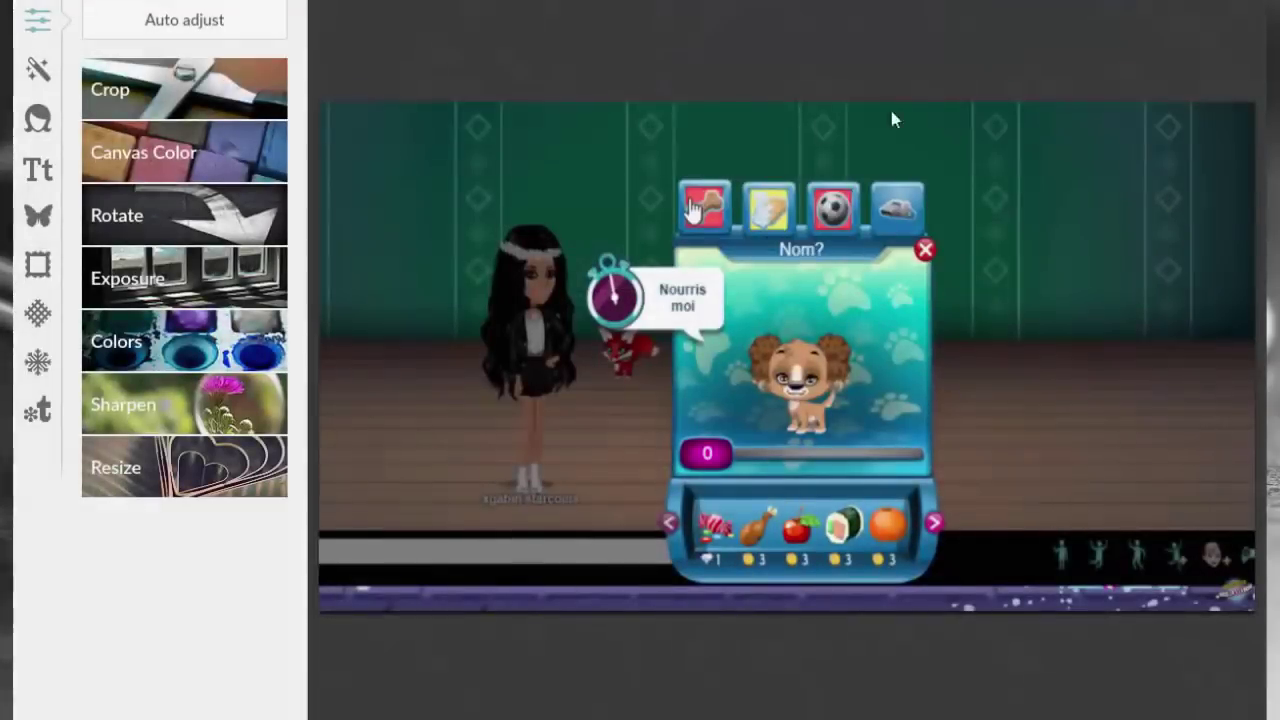
Add the msp petpet minia image from the computer as an overlay and set its fade to 31%
{"action": "left_click", "coordinate": [38, 215]}
{"action": "left_click", "coordinate": [210, 20]}
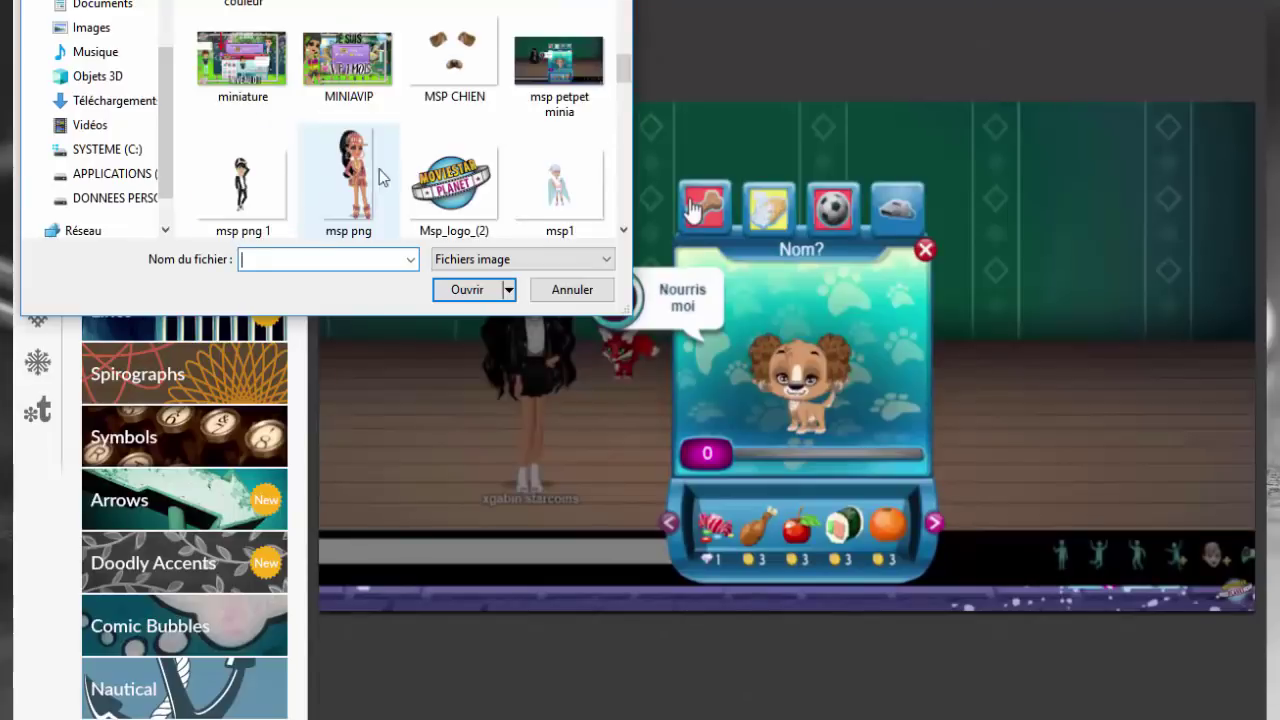
{"action": "double_click", "coordinate": [590, 52]}
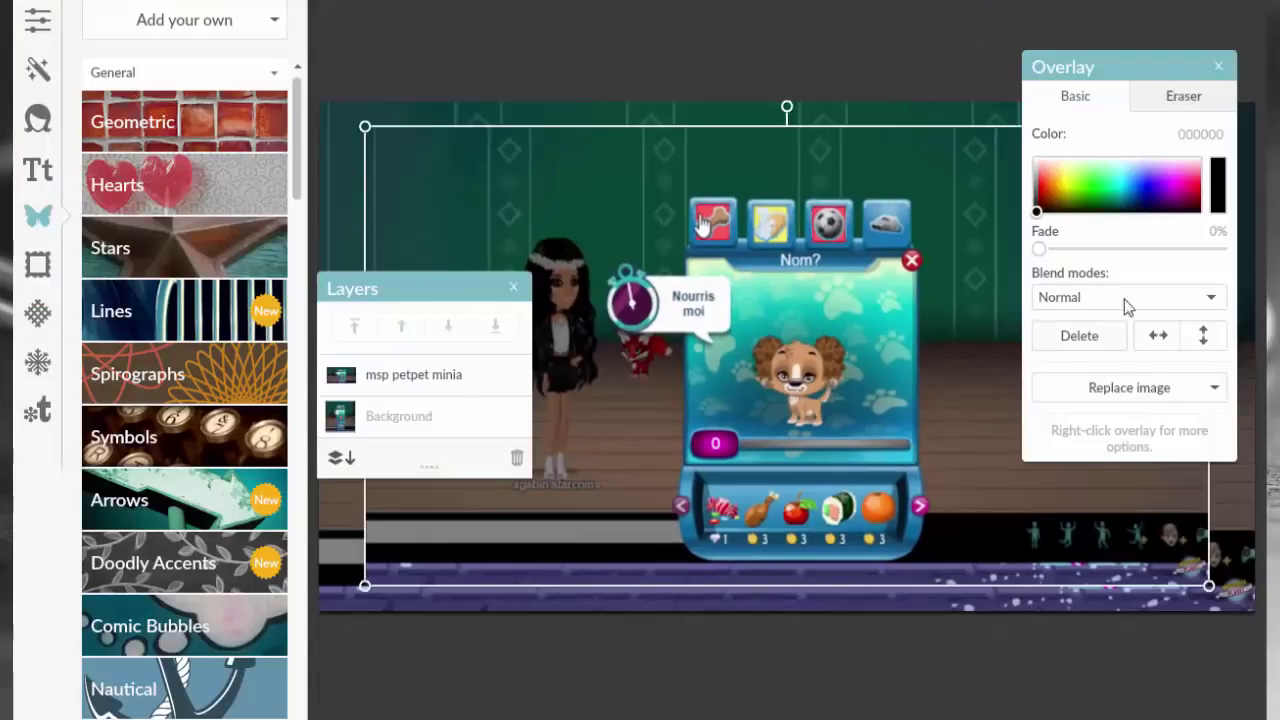
{"action": "left_click_drag", "start_coordinate": [1041, 250], "coordinate": [1097, 249]}
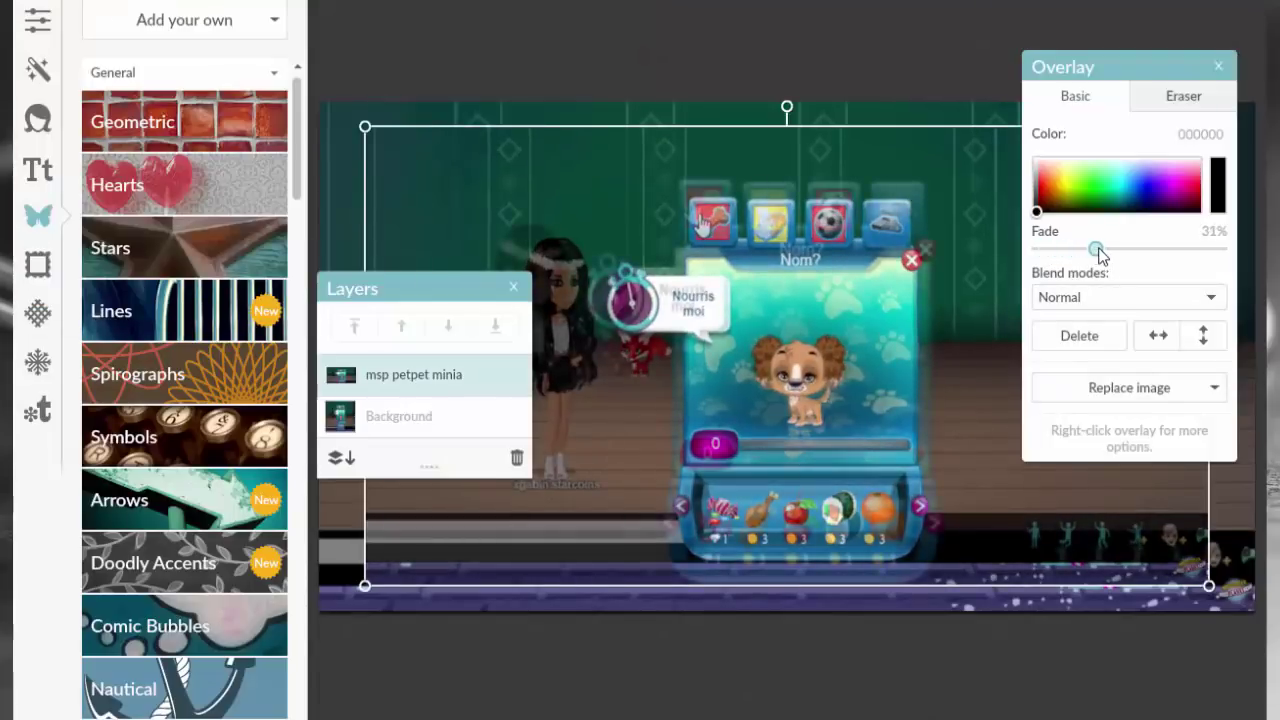
Erase the faded overlay's strip along the lower part of the image with an eraser of size 36
{"action": "left_click", "coordinate": [1216, 66]}
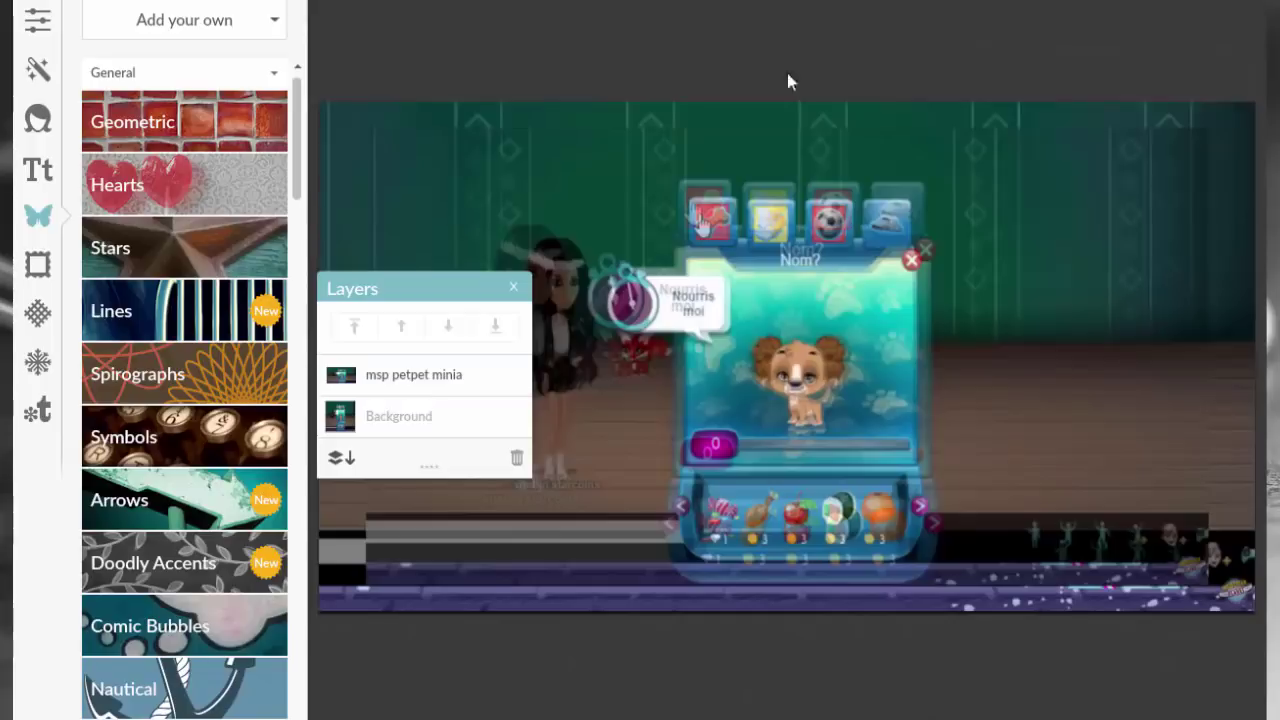
{"action": "left_click", "coordinate": [514, 287]}
{"action": "left_click", "coordinate": [537, 152]}
{"action": "left_click", "coordinate": [1185, 100]}
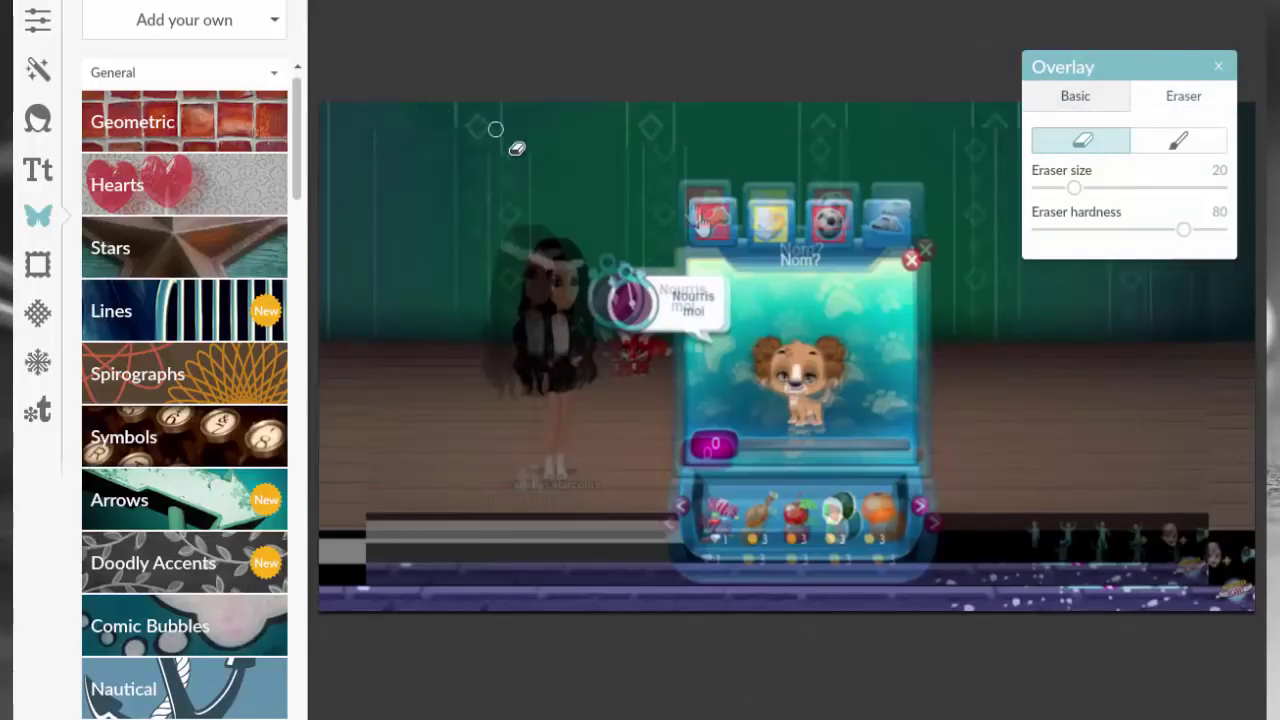
{"action": "left_click_drag", "start_coordinate": [1072, 188], "coordinate": [1103, 188]}
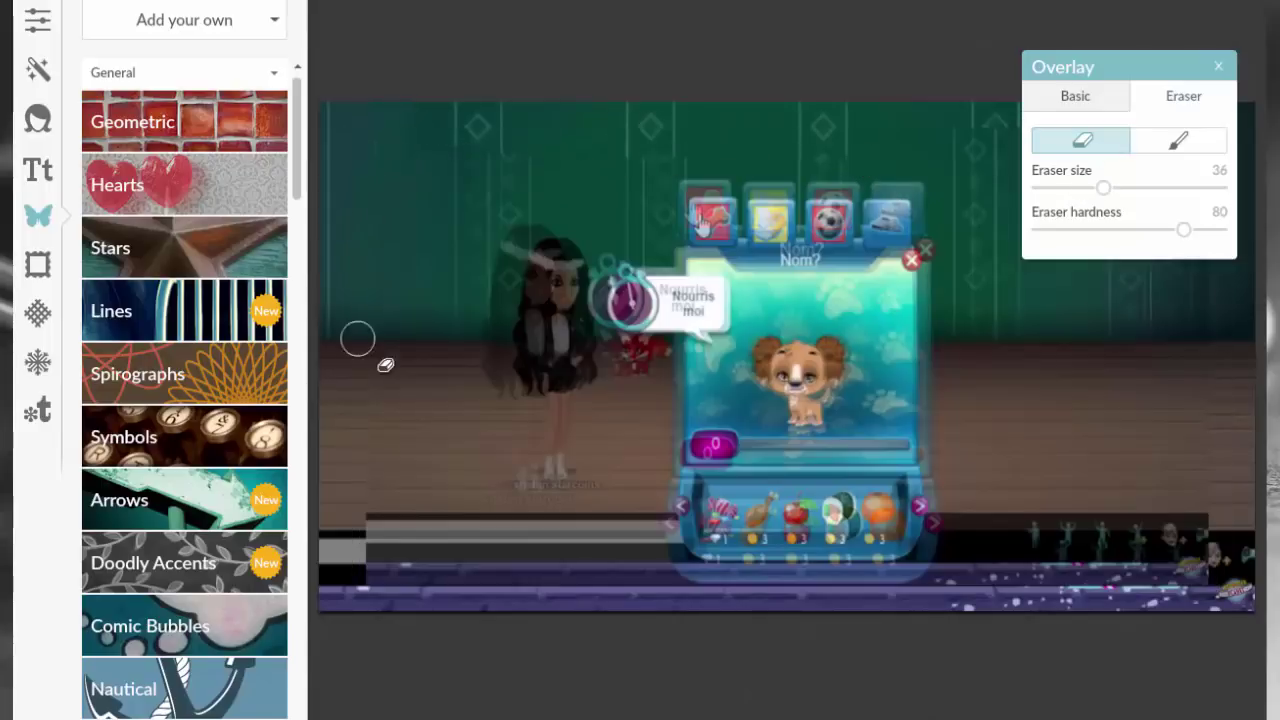
{"action": "mouse_move", "coordinate": [363, 480]}
{"action": "left_mouse_down"}
{"action": "mouse_move", "coordinate": [373, 522]}
{"action": "mouse_move", "coordinate": [361, 562]}
{"action": "mouse_move", "coordinate": [496, 597]}
{"action": "mouse_move", "coordinate": [610, 572]}
{"action": "mouse_move", "coordinate": [1200, 575]}
{"action": "left_mouse_up"}
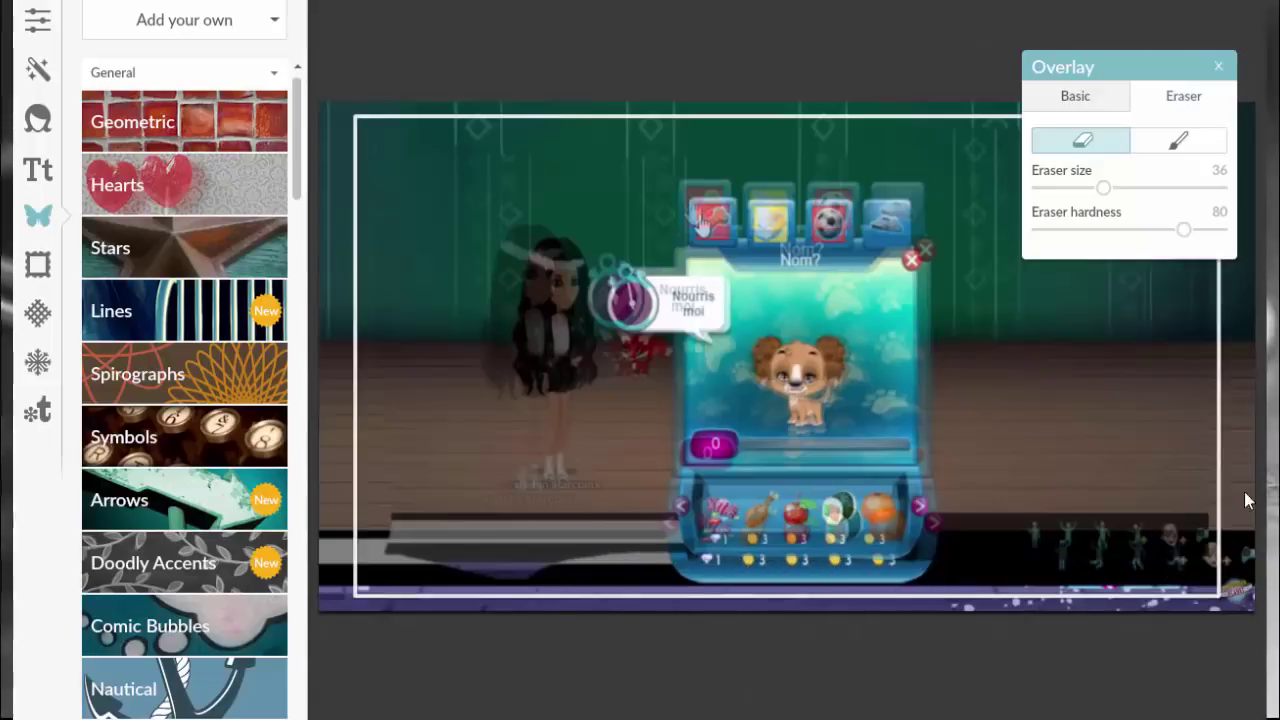
{"action": "left_click", "coordinate": [934, 686]}
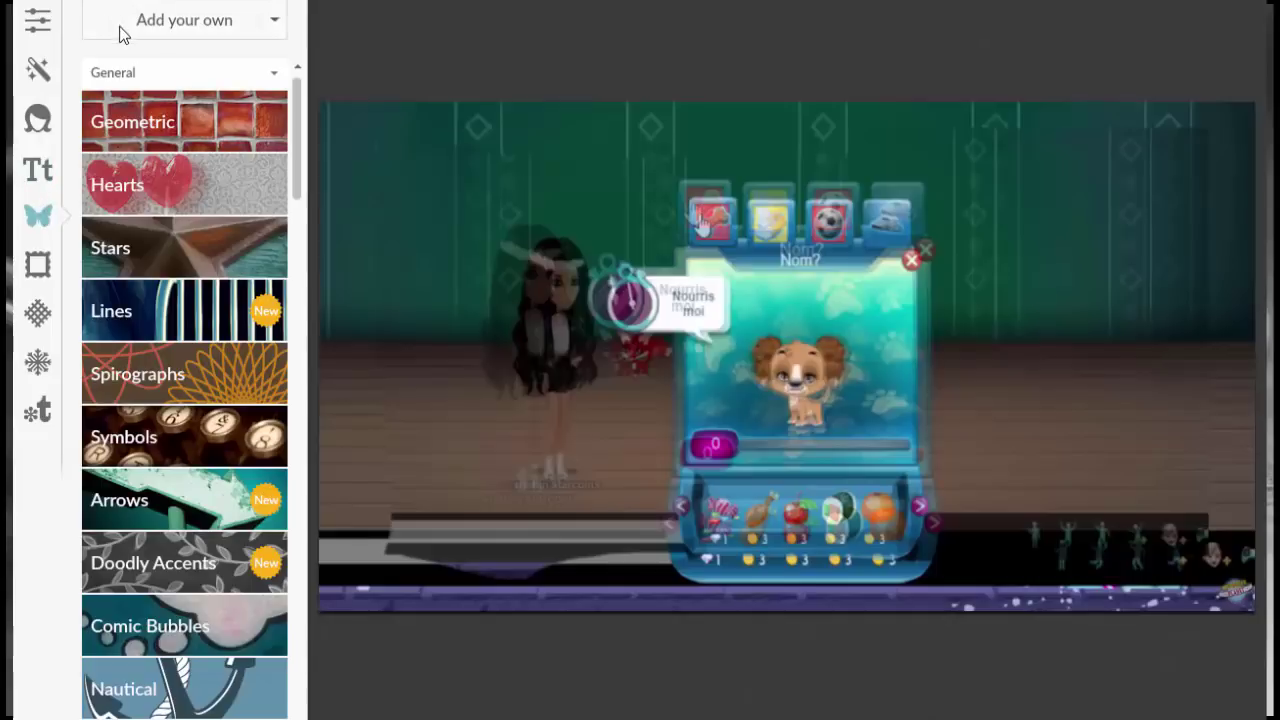
Add the cut-out avatar msp png 1.PNG from the computer as an overlay and place it over the girl standing on the stage
{"action": "left_click", "coordinate": [176, 22]}
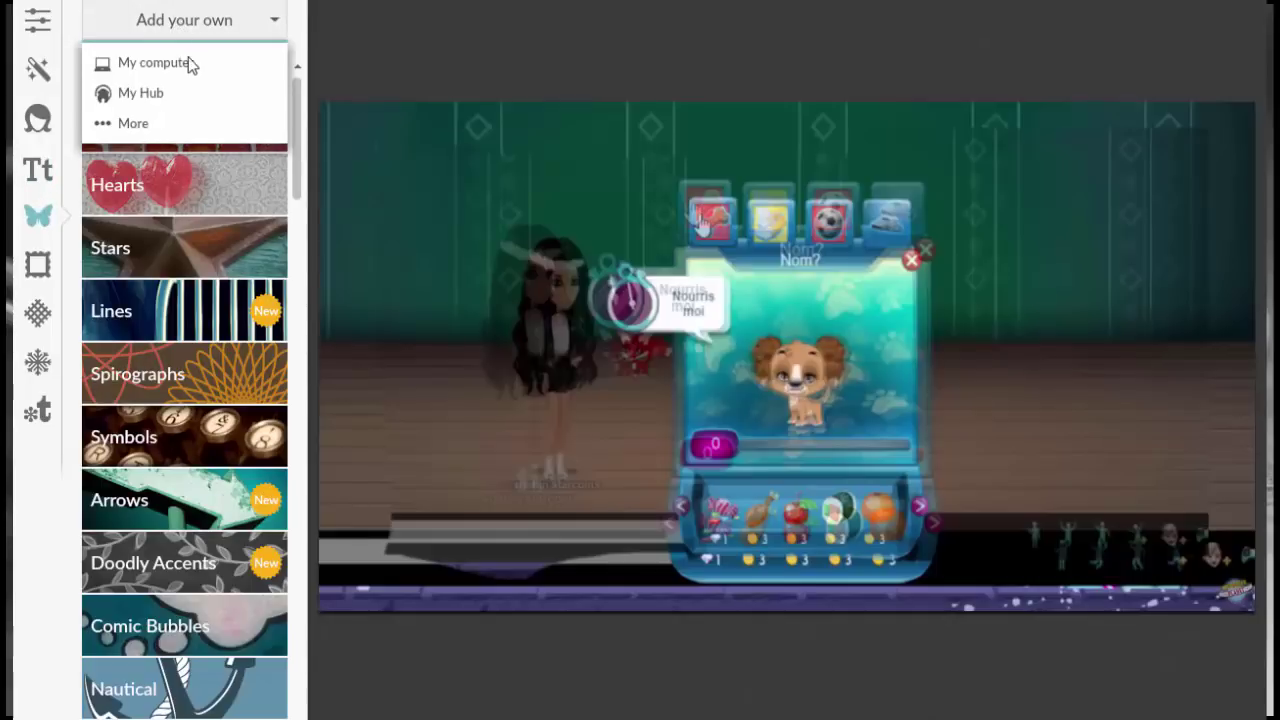
{"action": "left_click", "coordinate": [189, 60]}
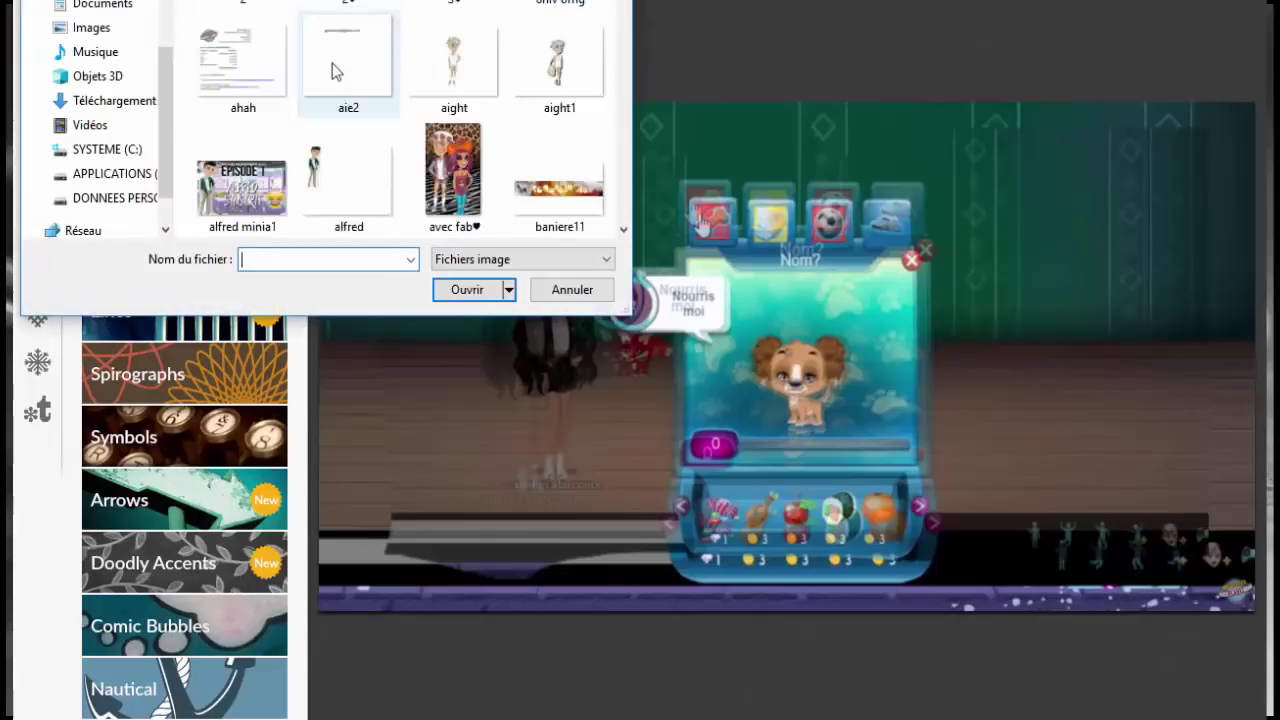
{"action": "scroll", "coordinate": [332, 63], "scroll_direction": "down", "scroll_amount": 2}
{"action": "type", "text": "msp"}
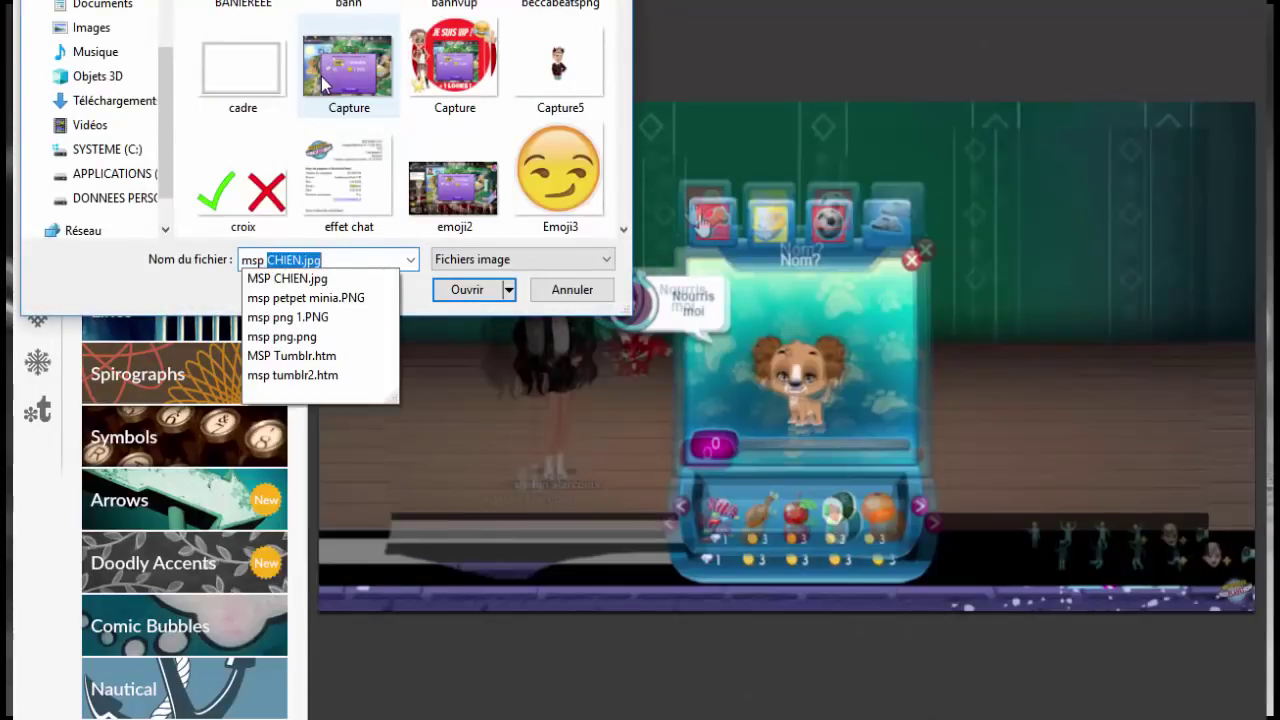
{"action": "type", "text": " png"}
{"action": "key", "text": "Return"}
{"action": "key", "text": "Return"}
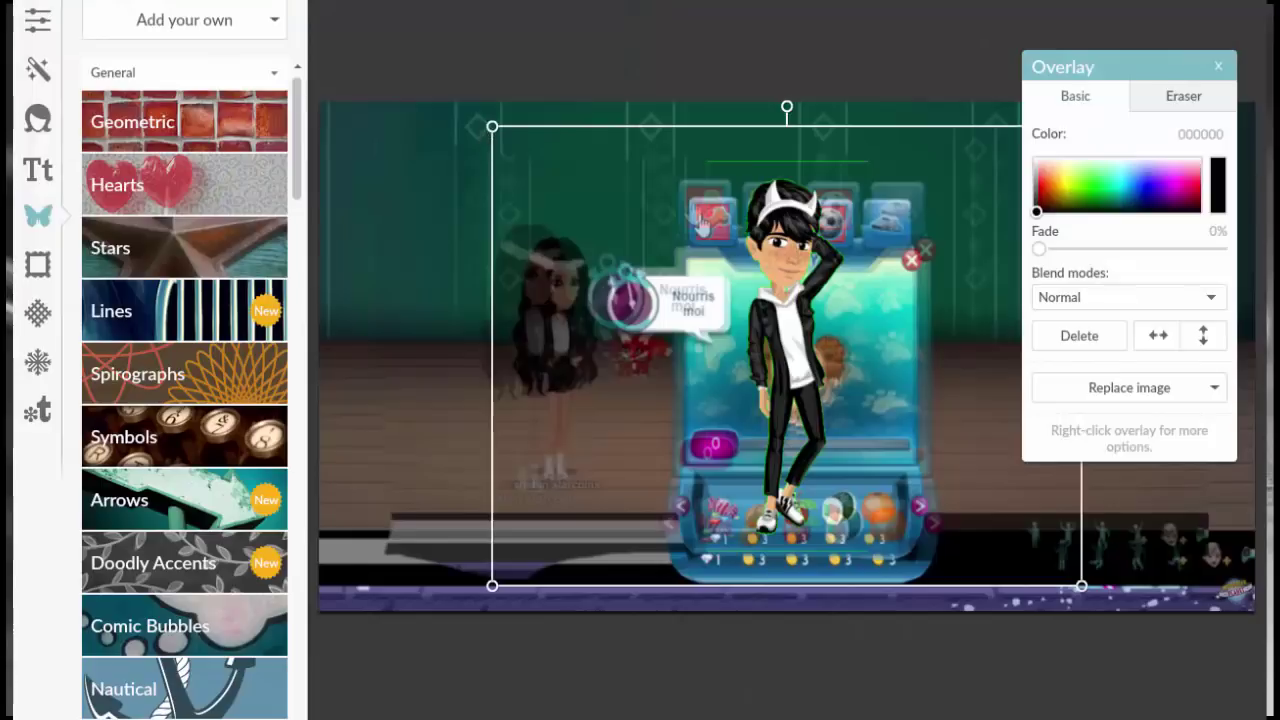
{"action": "left_click_drag", "start_coordinate": [763, 270], "coordinate": [578, 242]}
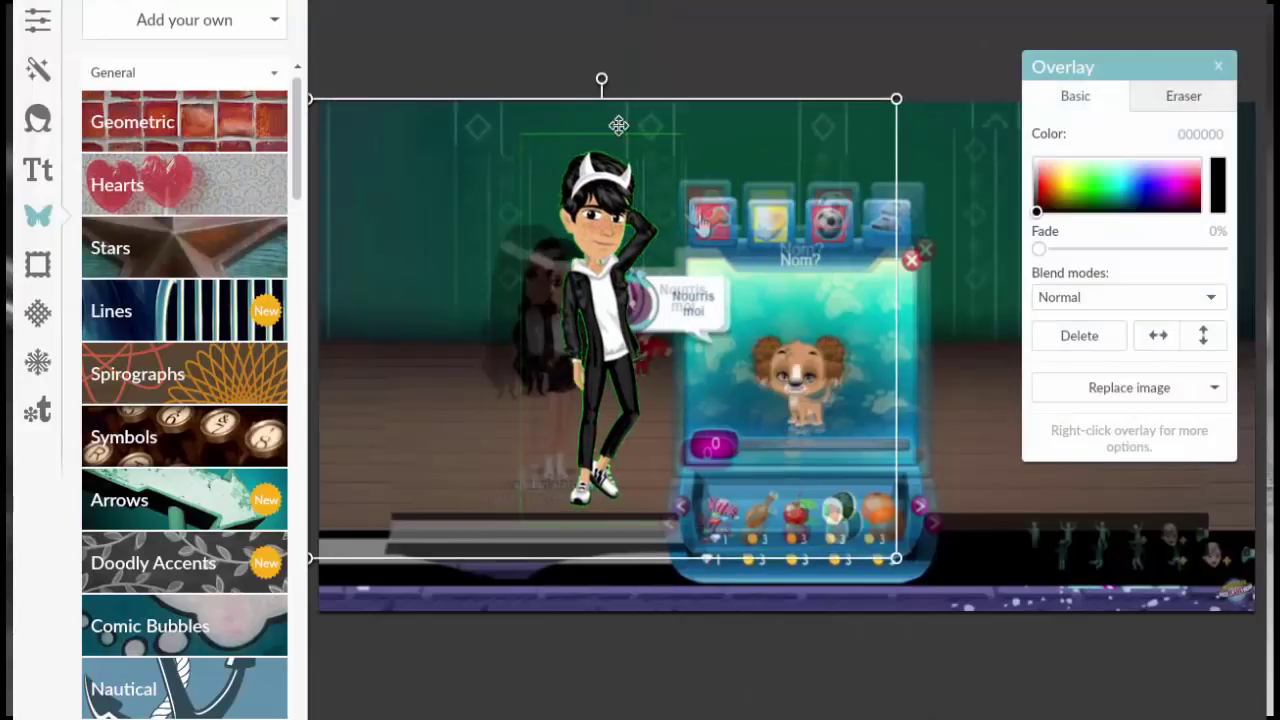
Erase the leftover green lines around the avatar at eraser size 36, and its close green edges at size 8
{"action": "left_click", "coordinate": [1183, 95]}
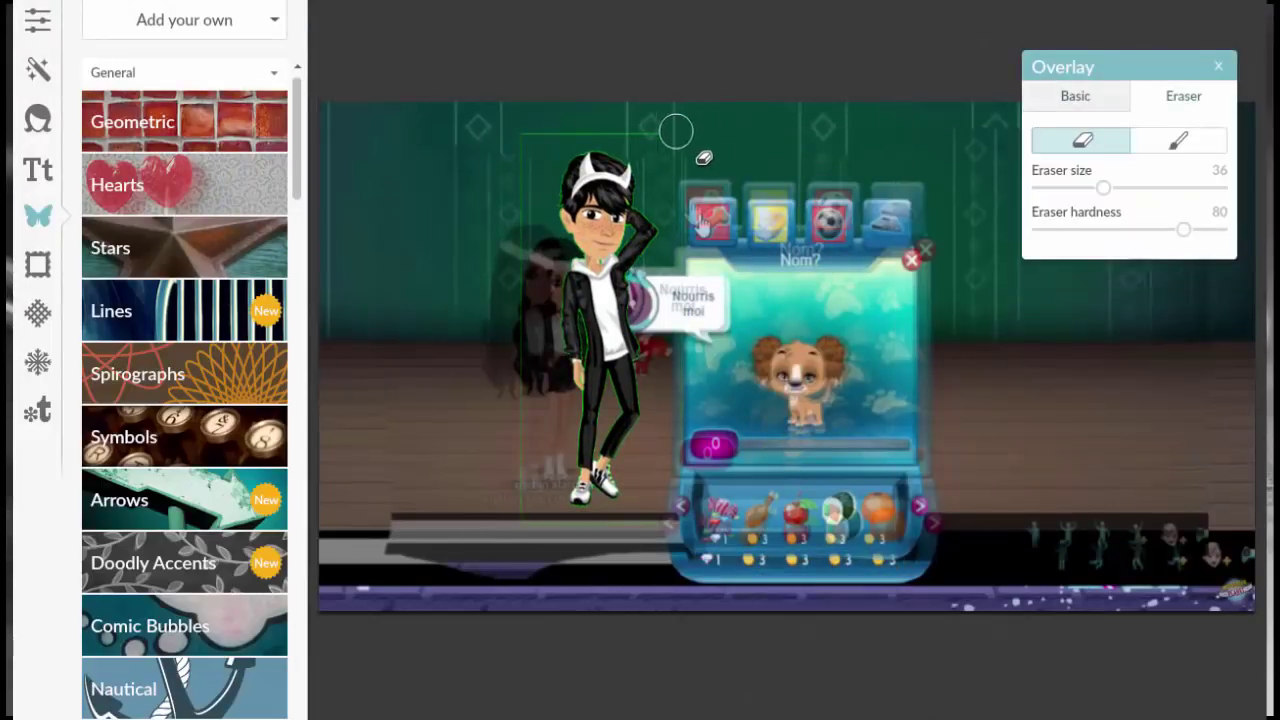
{"action": "mouse_move", "coordinate": [570, 128]}
{"action": "left_mouse_down"}
{"action": "mouse_move", "coordinate": [506, 143]}
{"action": "mouse_move", "coordinate": [497, 340]}
{"action": "mouse_move", "coordinate": [505, 489]}
{"action": "mouse_move", "coordinate": [522, 510]}
{"action": "mouse_move", "coordinate": [527, 153]}
{"action": "mouse_move", "coordinate": [697, 94]}
{"action": "left_mouse_up"}
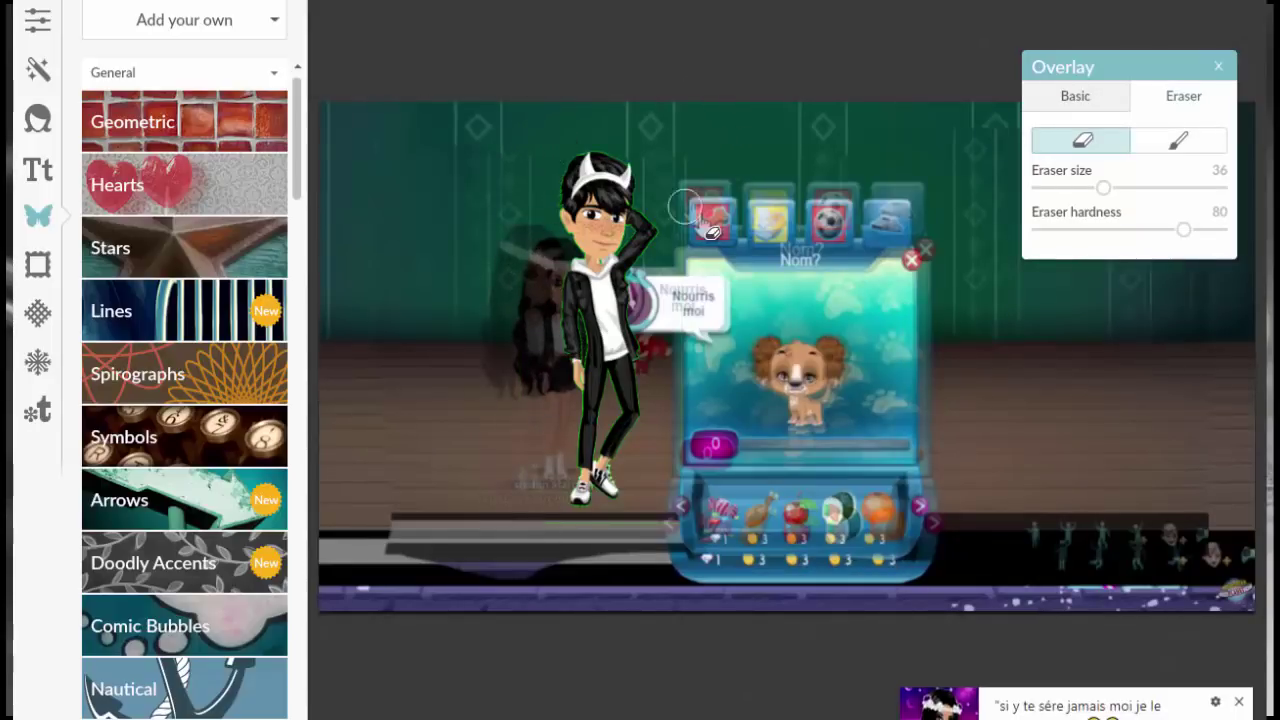
{"action": "scroll", "coordinate": [655, 480], "scroll_direction": "up", "scroll_amount": 5}
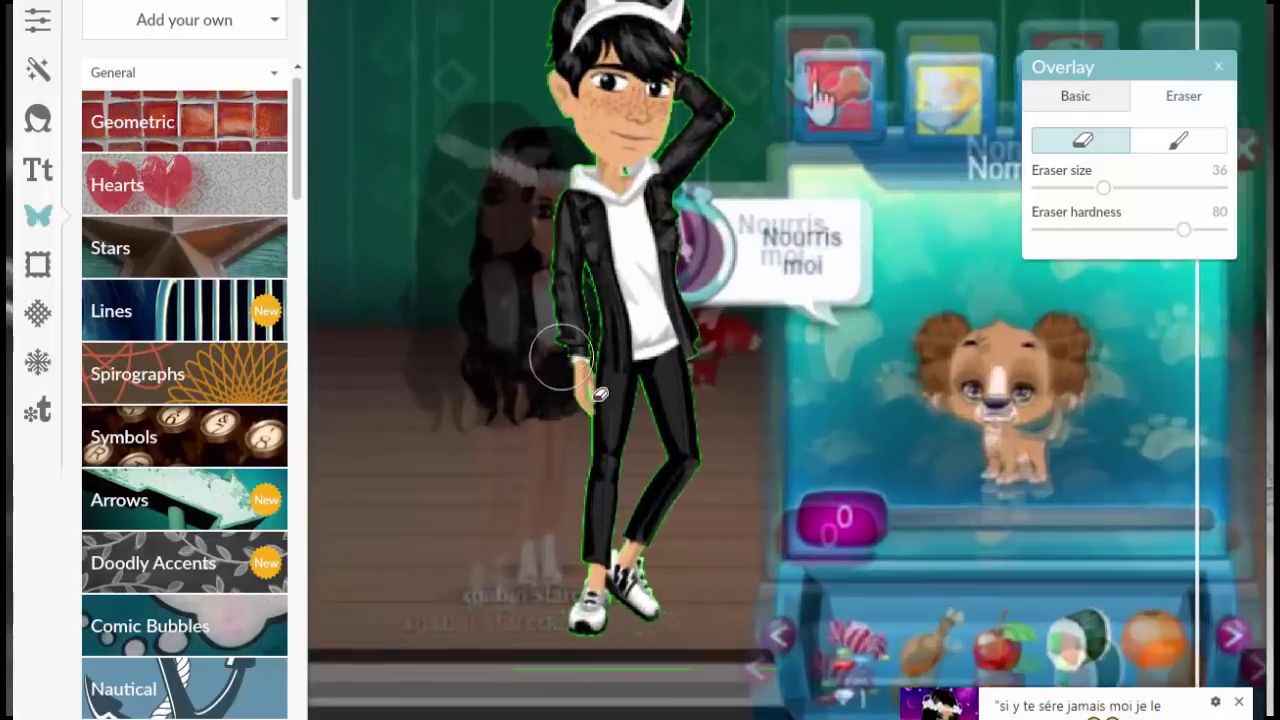
{"action": "left_click_drag", "start_coordinate": [1103, 187], "coordinate": [1046, 187]}
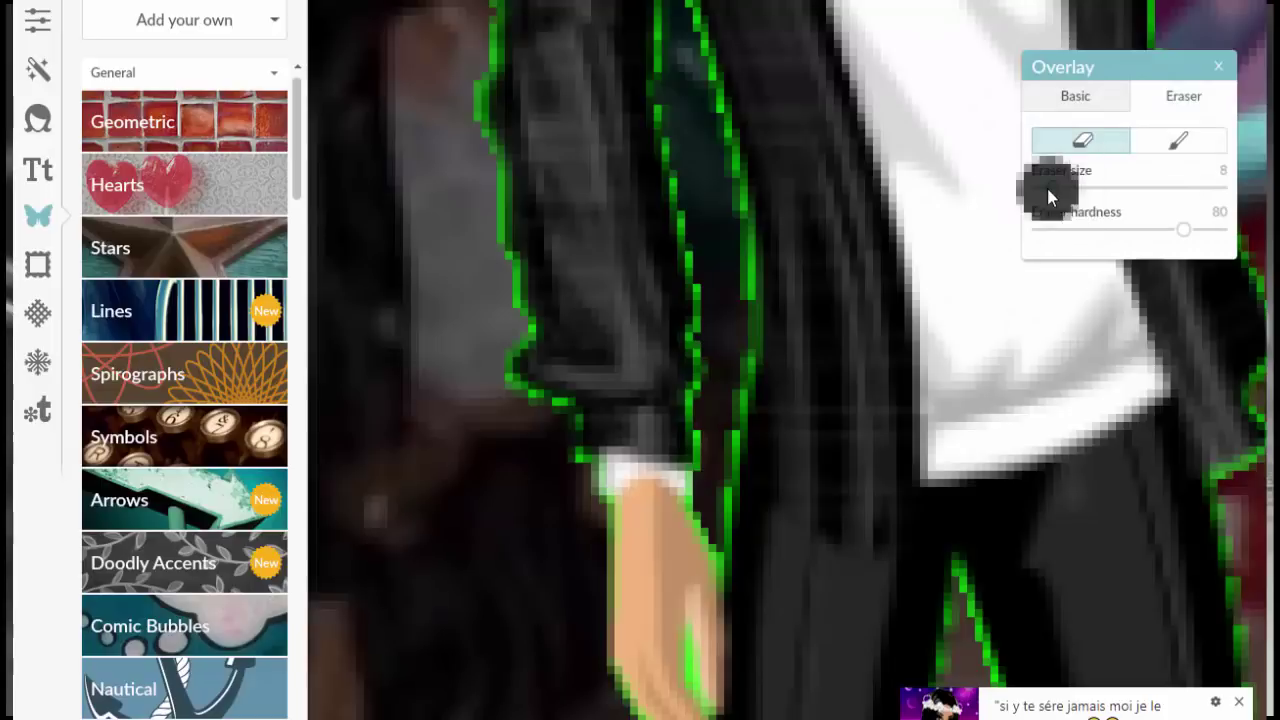
{"action": "mouse_move", "coordinate": [739, 295]}
{"action": "left_mouse_down"}
{"action": "mouse_move", "coordinate": [712, 329]}
{"action": "mouse_move", "coordinate": [714, 258]}
{"action": "mouse_move", "coordinate": [676, 116]}
{"action": "mouse_move", "coordinate": [675, 2]}
{"action": "mouse_move", "coordinate": [714, 136]}
{"action": "mouse_move", "coordinate": [725, 266]}
{"action": "mouse_move", "coordinate": [698, 405]}
{"action": "mouse_move", "coordinate": [702, 481]}
{"action": "mouse_move", "coordinate": [705, 428]}
{"action": "mouse_move", "coordinate": [736, 382]}
{"action": "mouse_move", "coordinate": [737, 297]}
{"action": "left_mouse_up"}
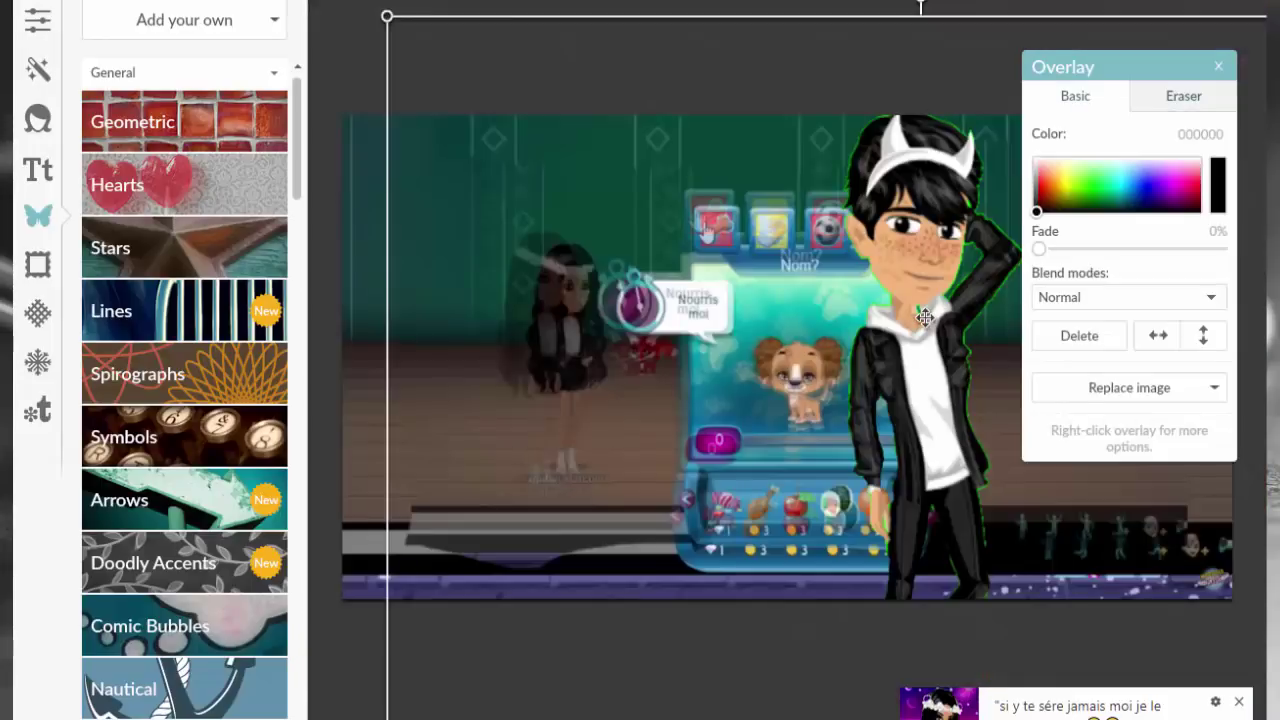
Position the enlarged avatar on the left side of the image with its head at the upper edge
{"action": "left_click_drag", "start_coordinate": [924, 318], "coordinate": [576, 454]}
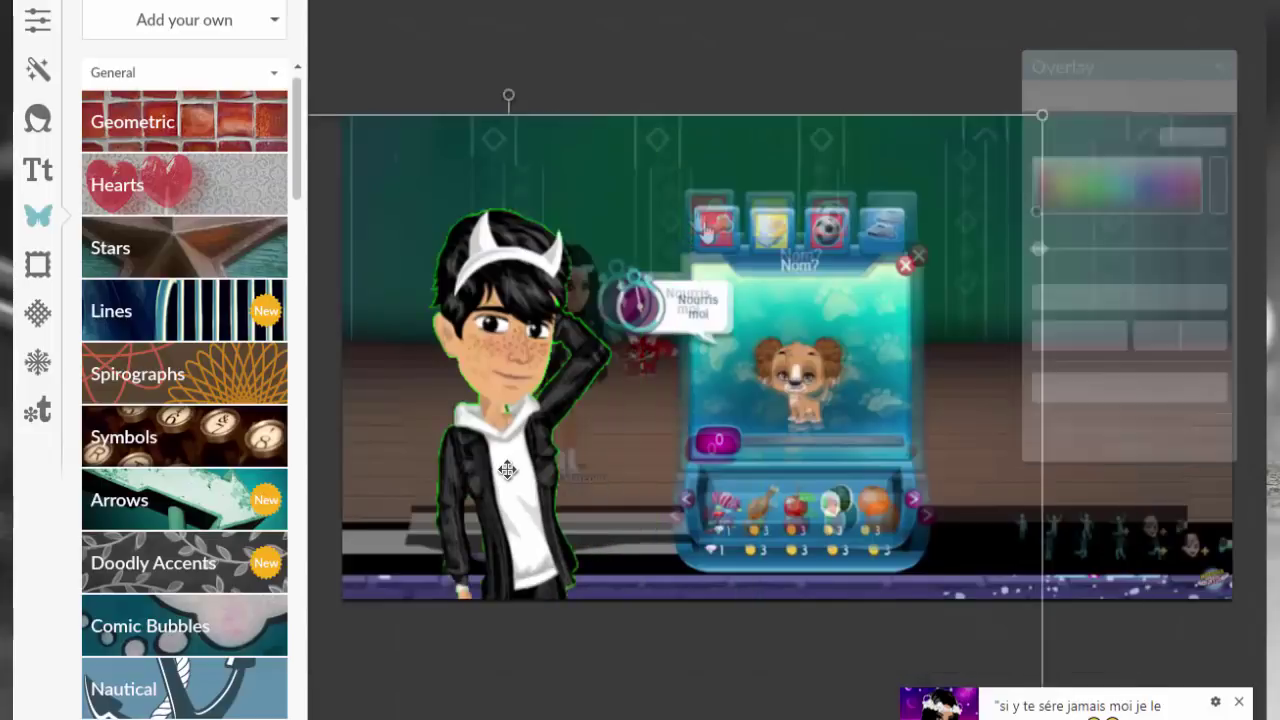
{"action": "left_click_drag", "start_coordinate": [541, 429], "coordinate": [486, 329]}
{"action": "left_click", "coordinate": [1200, 97]}
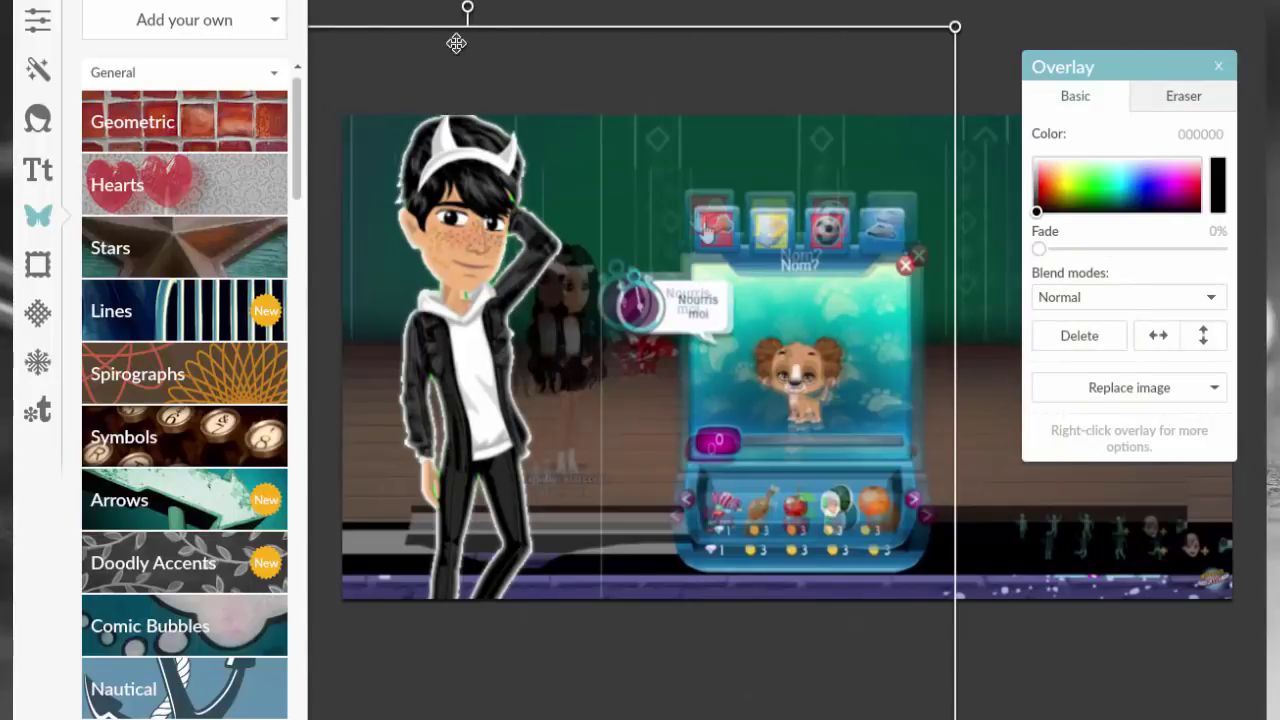
{"action": "left_click", "coordinate": [431, 2]}
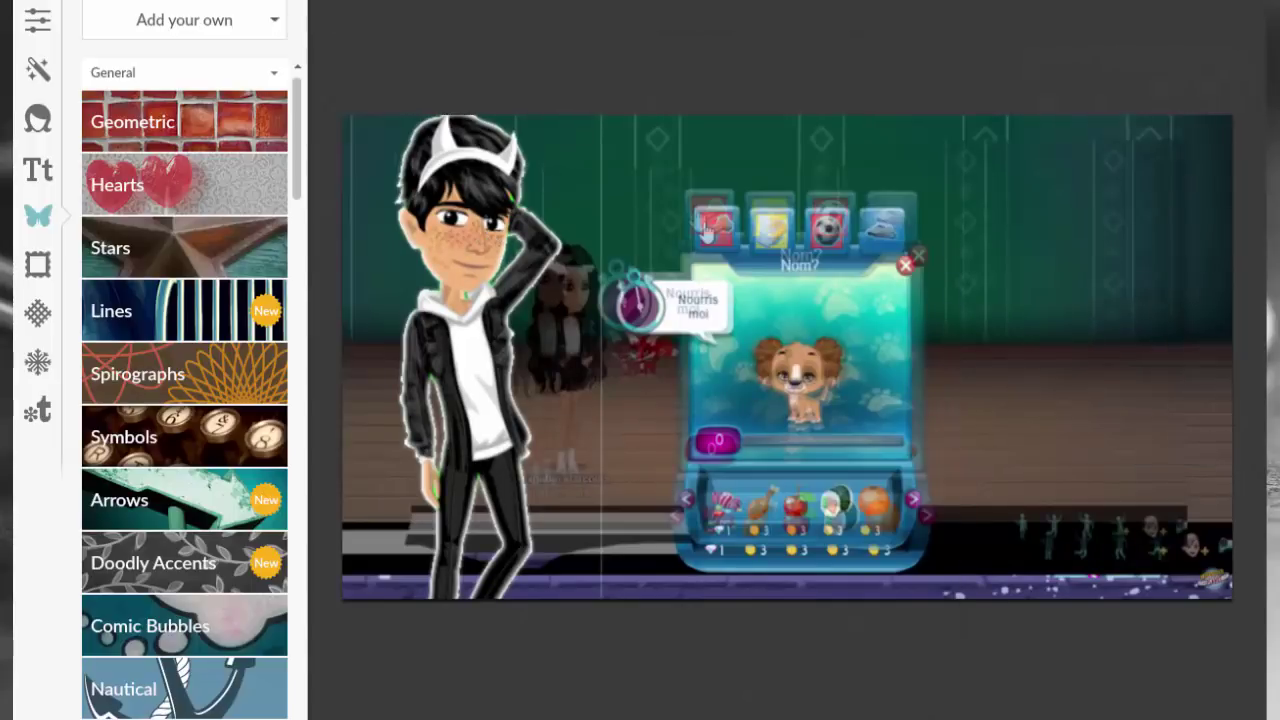
Erase the thin vertical line beside the avatar with an eraser of size 44
{"action": "left_click", "coordinate": [195, 38]}
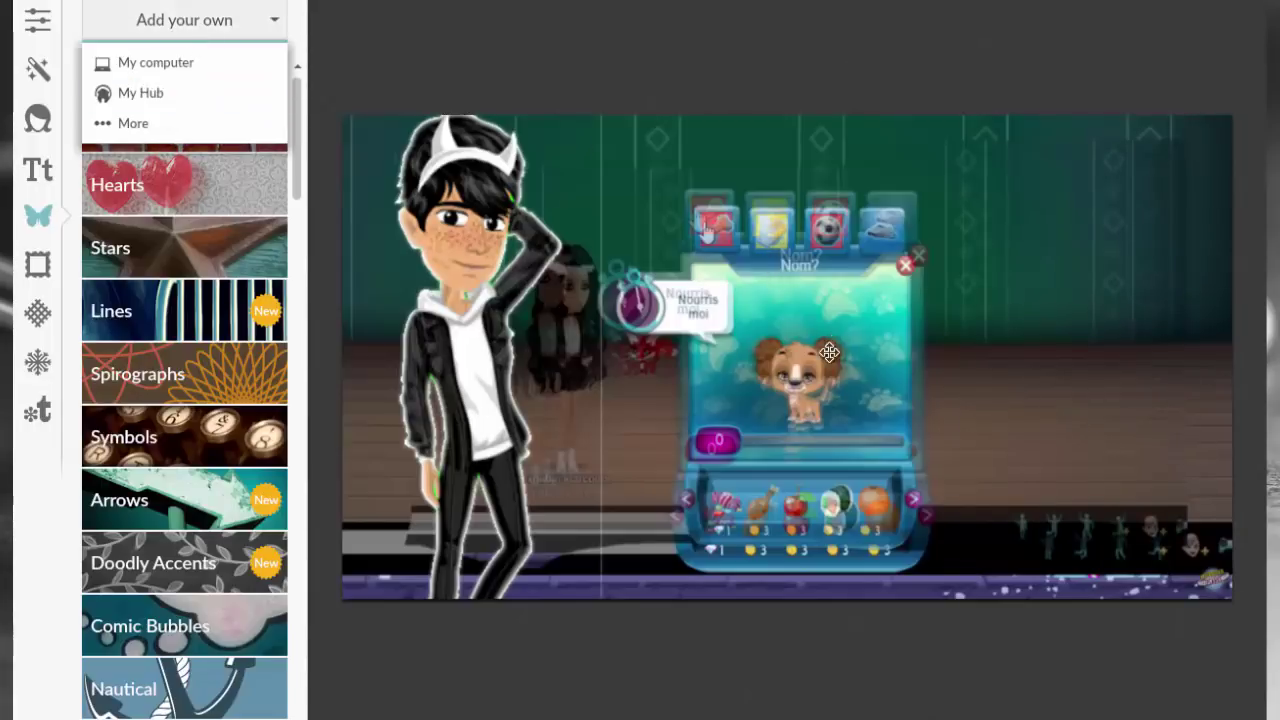
{"action": "left_click", "coordinate": [663, 320]}
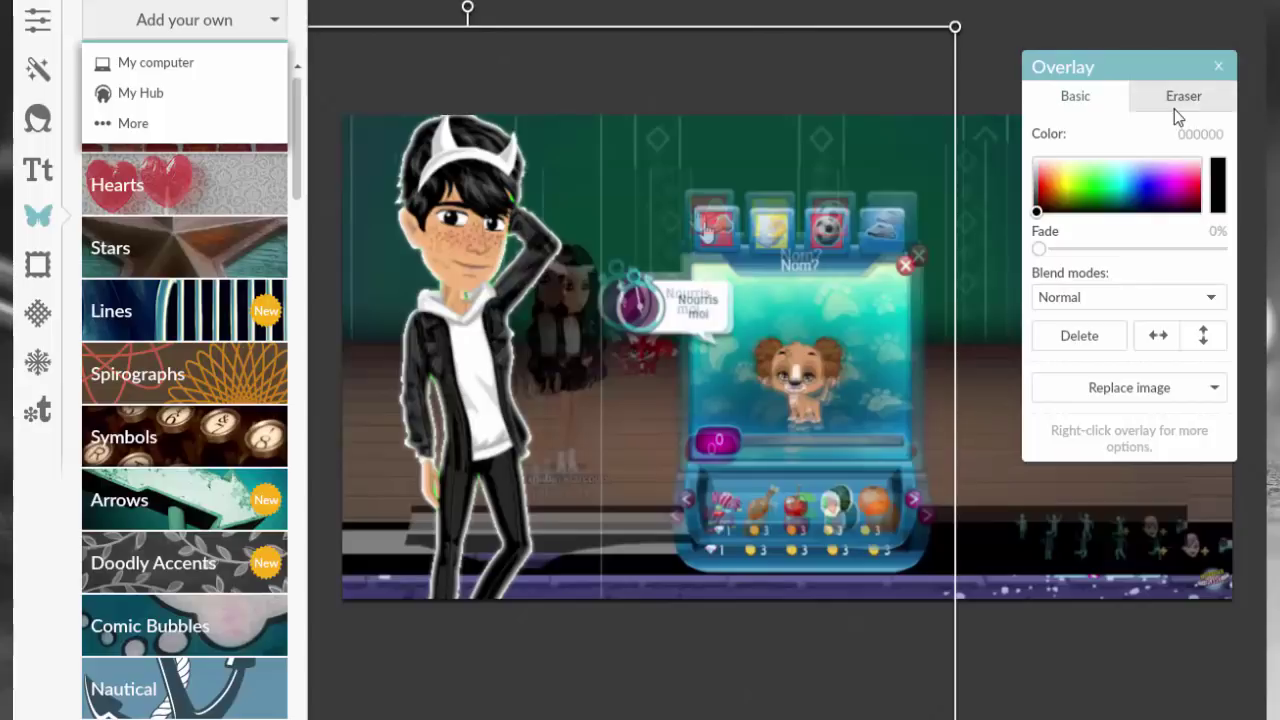
{"action": "left_click", "coordinate": [1176, 104]}
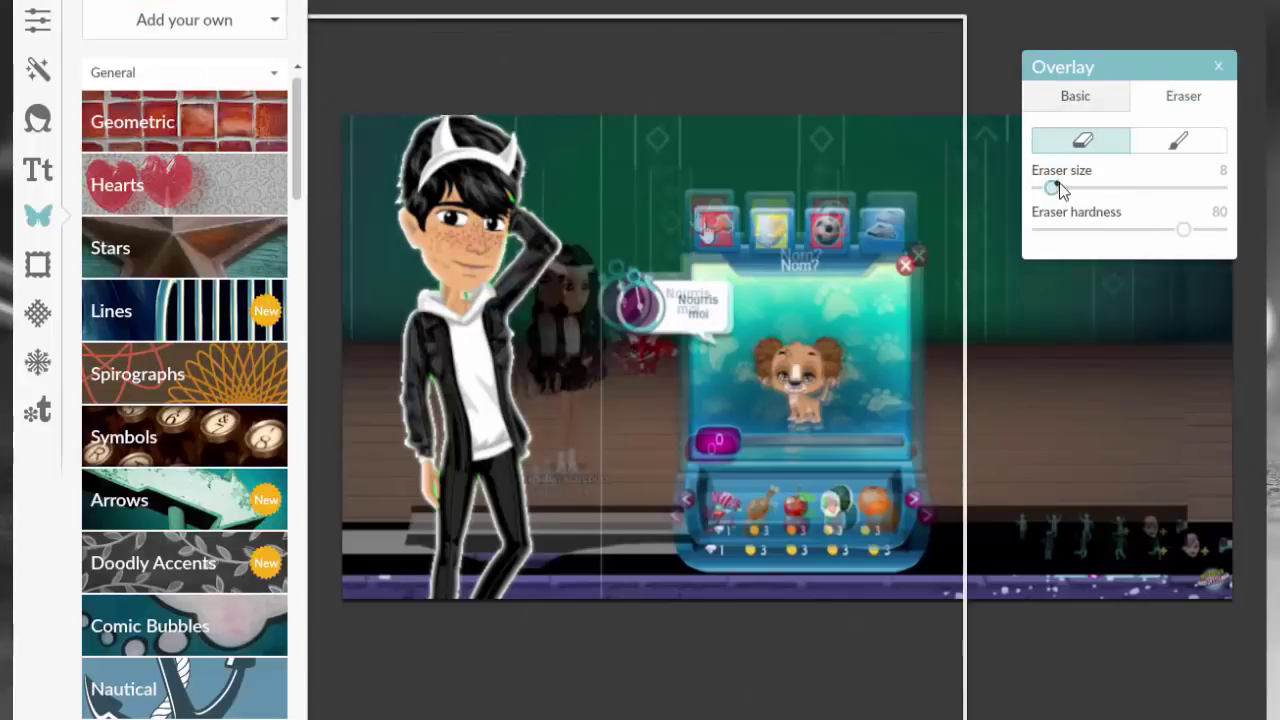
{"action": "left_click_drag", "start_coordinate": [1052, 187], "coordinate": [1117, 187]}
{"action": "mouse_move", "coordinate": [573, 95]}
{"action": "left_mouse_down"}
{"action": "mouse_move", "coordinate": [592, 153]}
{"action": "mouse_move", "coordinate": [596, 261]}
{"action": "mouse_move", "coordinate": [578, 625]}
{"action": "mouse_move", "coordinate": [583, 489]}
{"action": "left_mouse_up"}
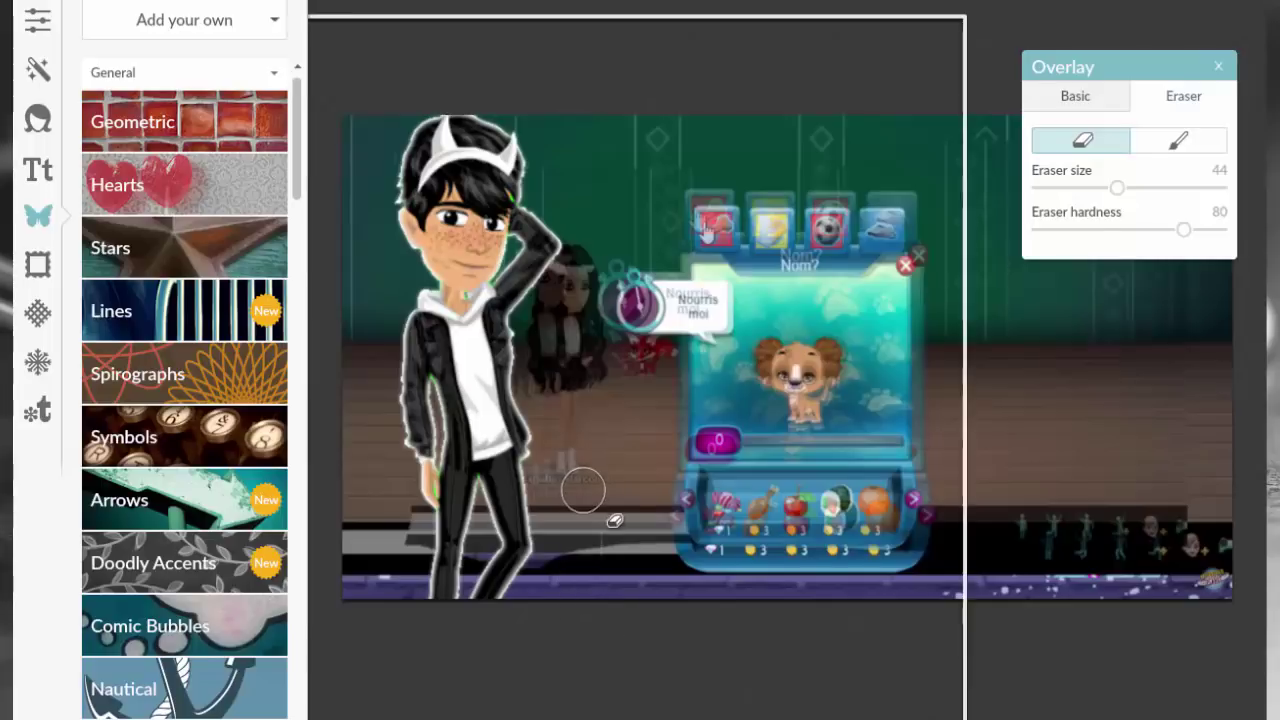
{"action": "left_click", "coordinate": [1220, 67]}
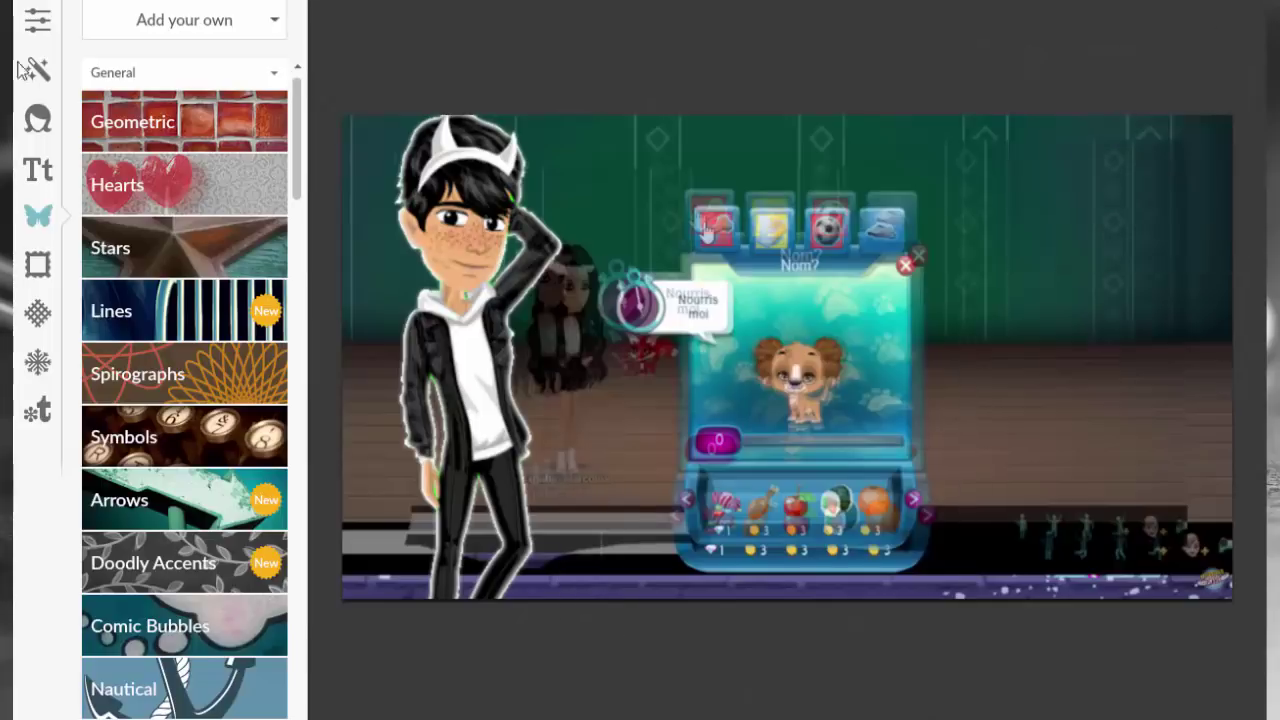
Add the lion image petpet png.png from the computer as an overlay, shrink it, and place it in the image's lower-right corner
{"action": "left_click", "coordinate": [224, 26]}
{"action": "left_click", "coordinate": [168, 58]}
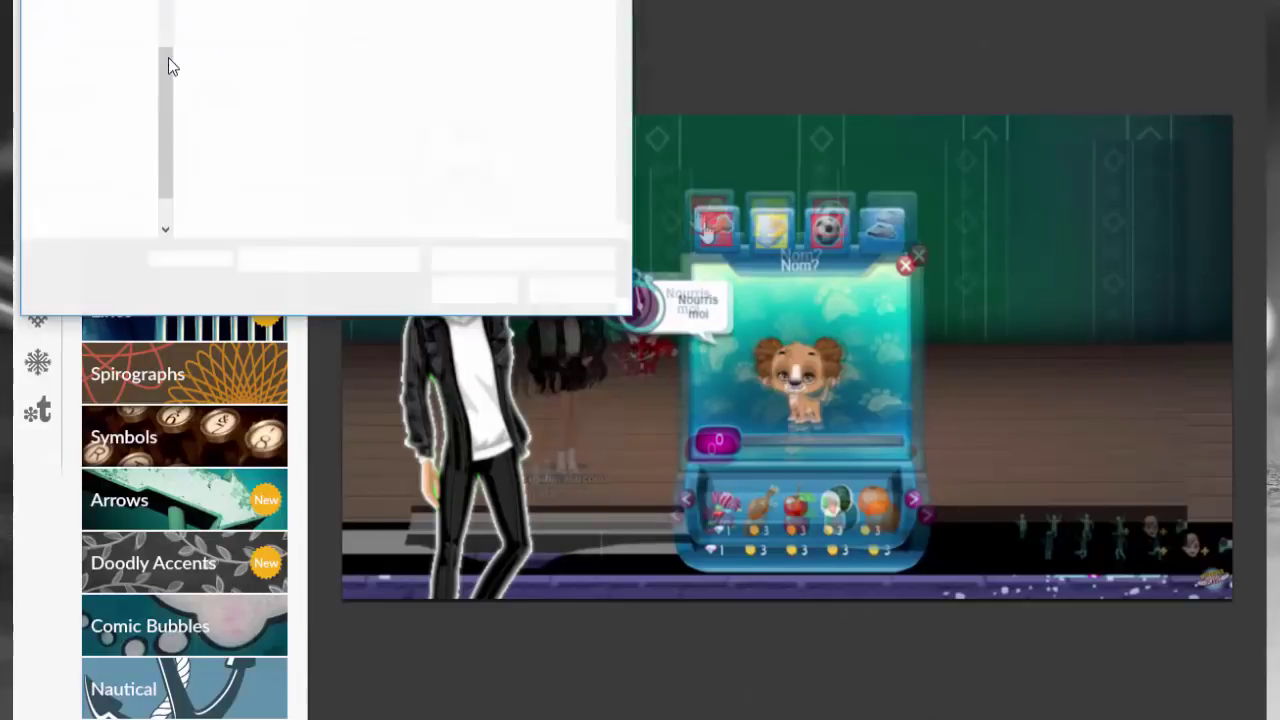
{"action": "type", "text": "petpet pack png.PNG"}
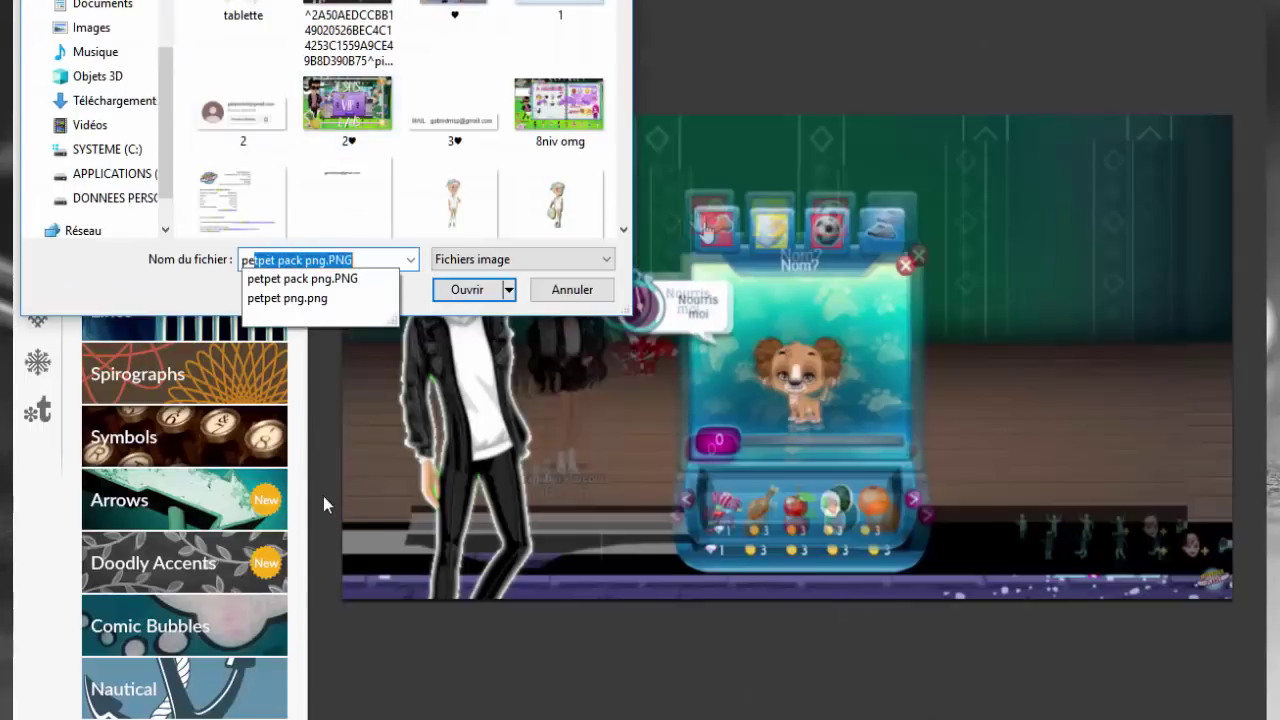
{"action": "left_click", "coordinate": [334, 300]}
{"action": "left_click", "coordinate": [444, 298]}
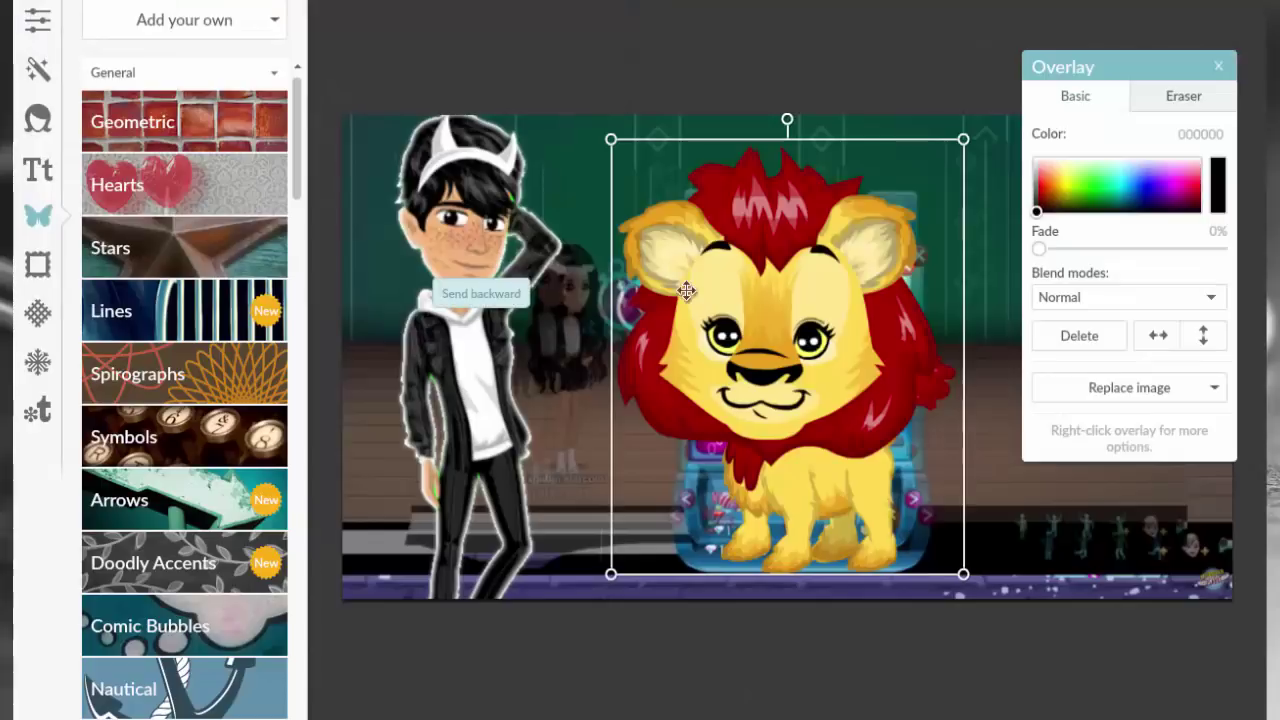
{"action": "left_click_drag", "start_coordinate": [917, 512], "coordinate": [803, 366]}
{"action": "left_click_drag", "start_coordinate": [690, 250], "coordinate": [1085, 432]}
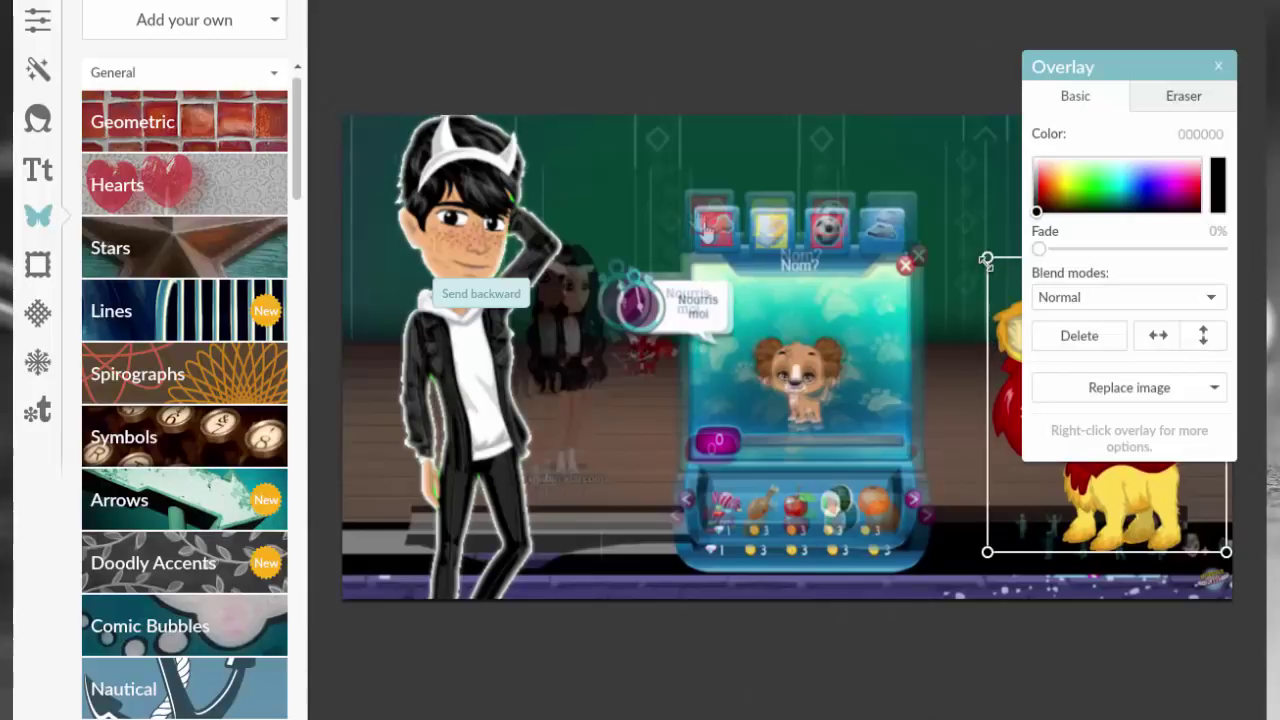
{"action": "left_click_drag", "start_coordinate": [986, 261], "coordinate": [1021, 290]}
{"action": "left_click_drag", "start_coordinate": [1130, 478], "coordinate": [1163, 538]}
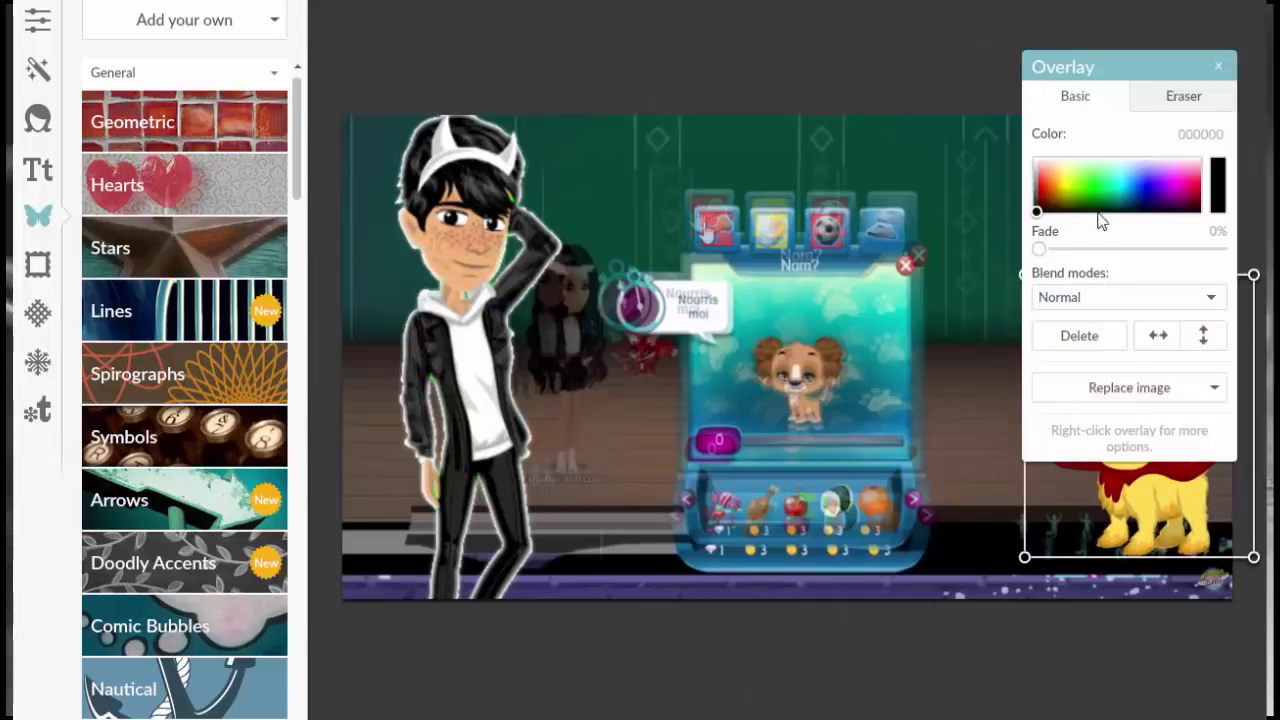
Add the fox image petpet pack png.PNG from the computer as an overlay, enlarge it slightly, and place it in front of the lion
{"action": "left_click", "coordinate": [243, 38]}
{"action": "left_click", "coordinate": [182, 66]}
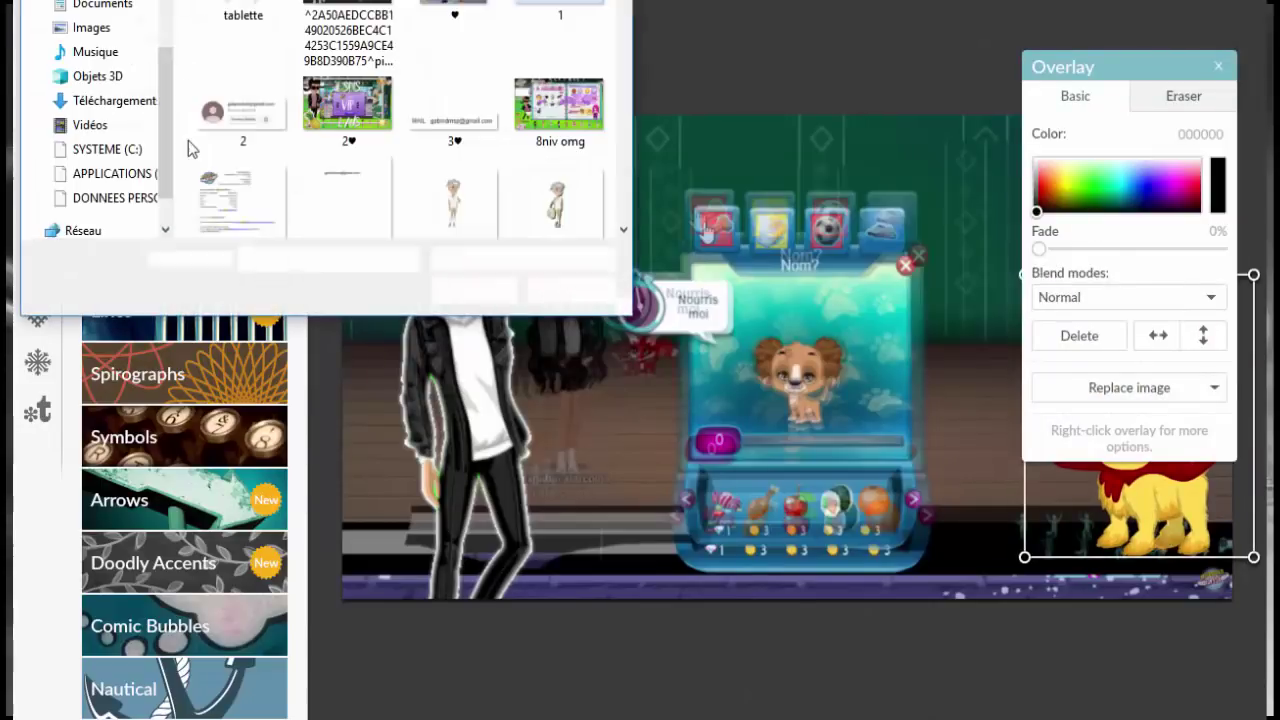
{"action": "type", "text": "petpet pack png.PNG"}
{"action": "key", "text": "Return"}
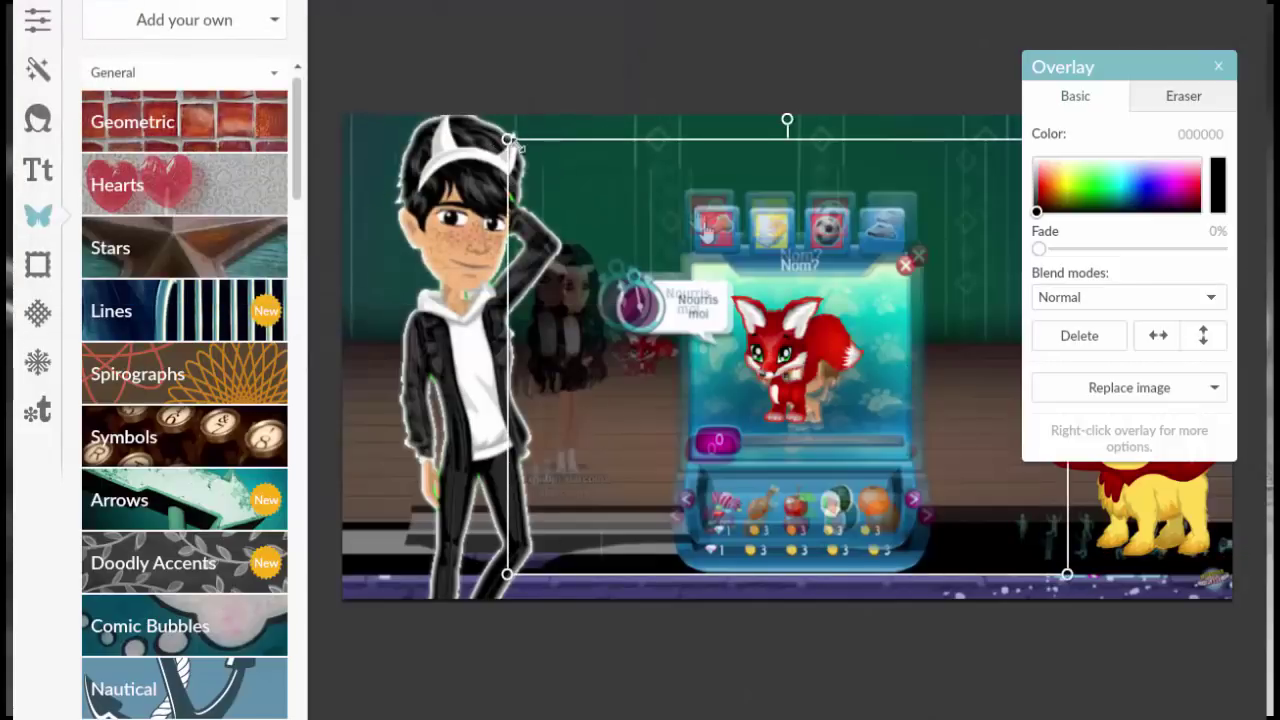
{"action": "left_click_drag", "start_coordinate": [508, 140], "coordinate": [423, 71]}
{"action": "left_click_drag", "start_coordinate": [739, 283], "coordinate": [1111, 467]}
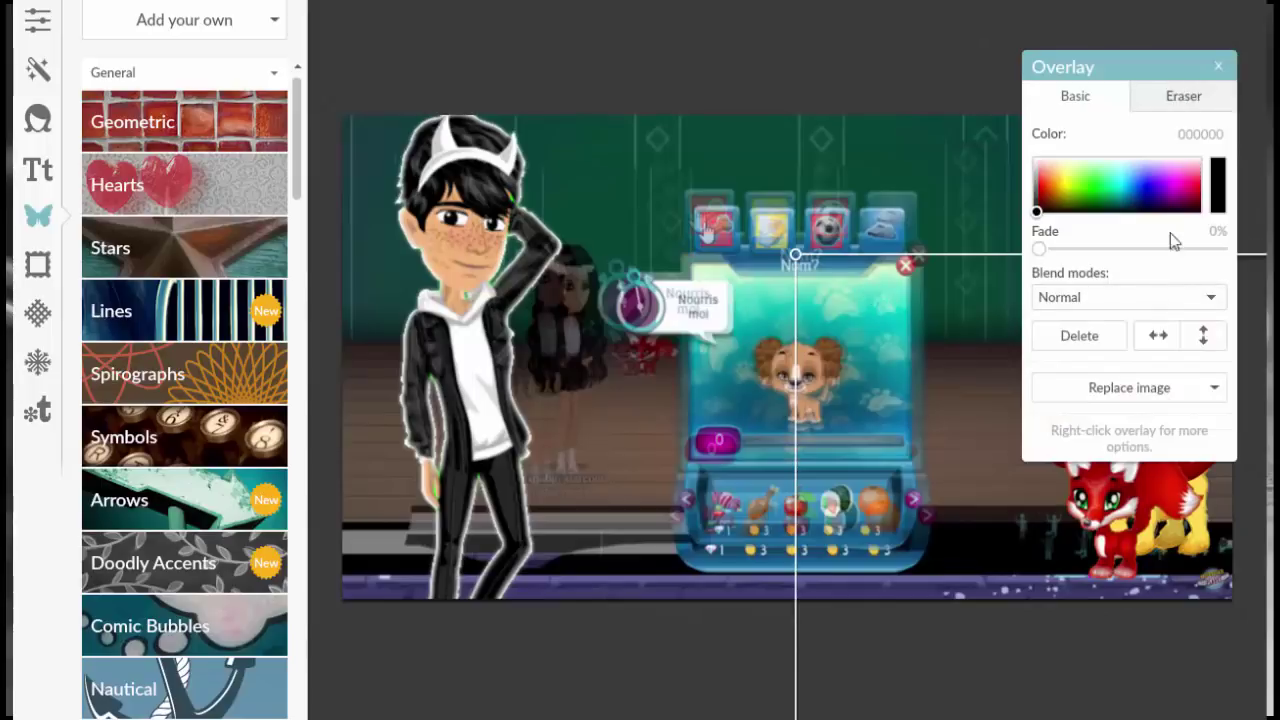
Enlarge the fox a little more and shift it to stand at the lion's lower left
{"action": "left_click", "coordinate": [1144, 297]}
{"action": "left_click", "coordinate": [1144, 297]}
{"action": "left_click", "coordinate": [1180, 97]}
{"action": "left_click", "coordinate": [1104, 92]}
{"action": "left_click_drag", "start_coordinate": [796, 253], "coordinate": [762, 245]}
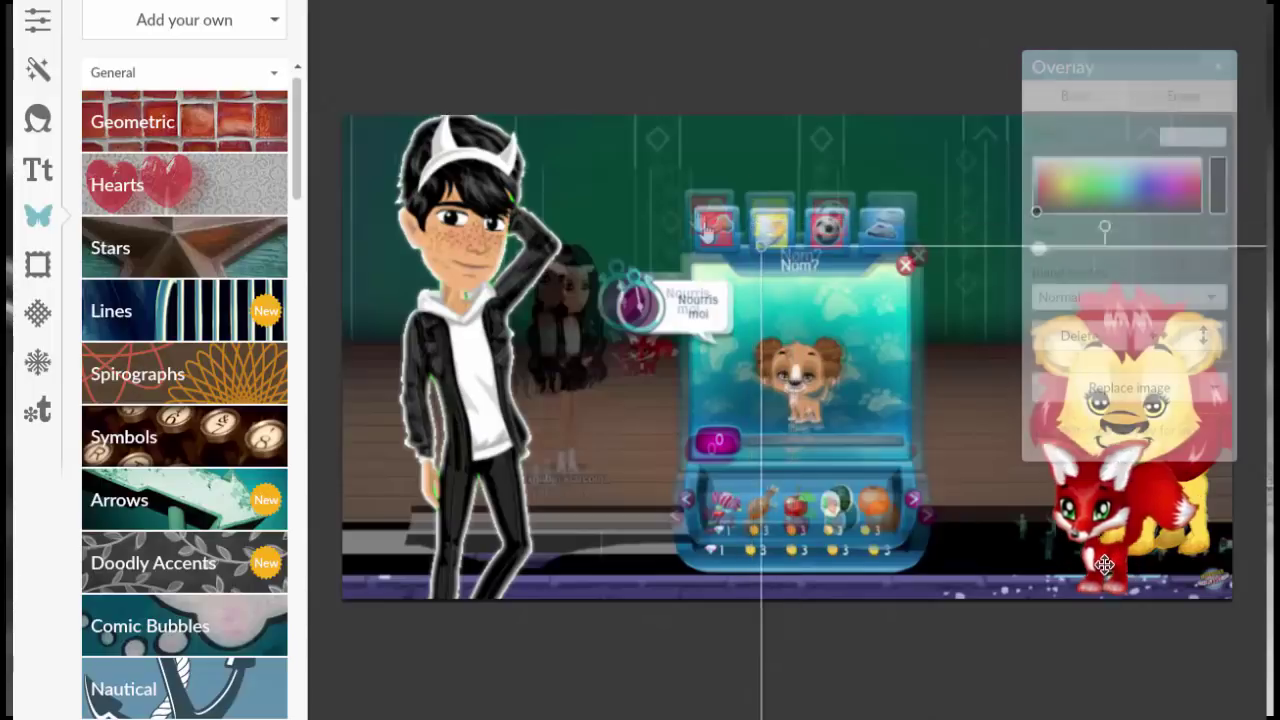
{"action": "left_click_drag", "start_coordinate": [1104, 565], "coordinate": [1095, 538]}
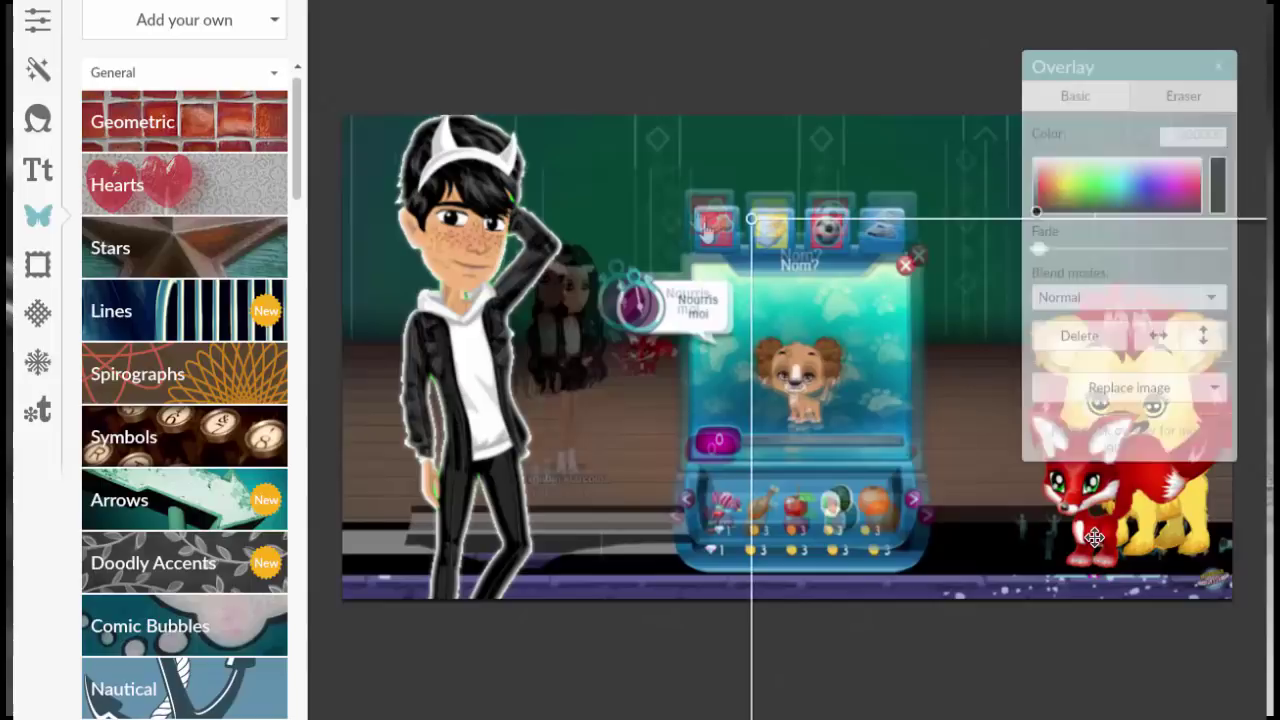
{"action": "left_click", "coordinate": [1218, 66]}
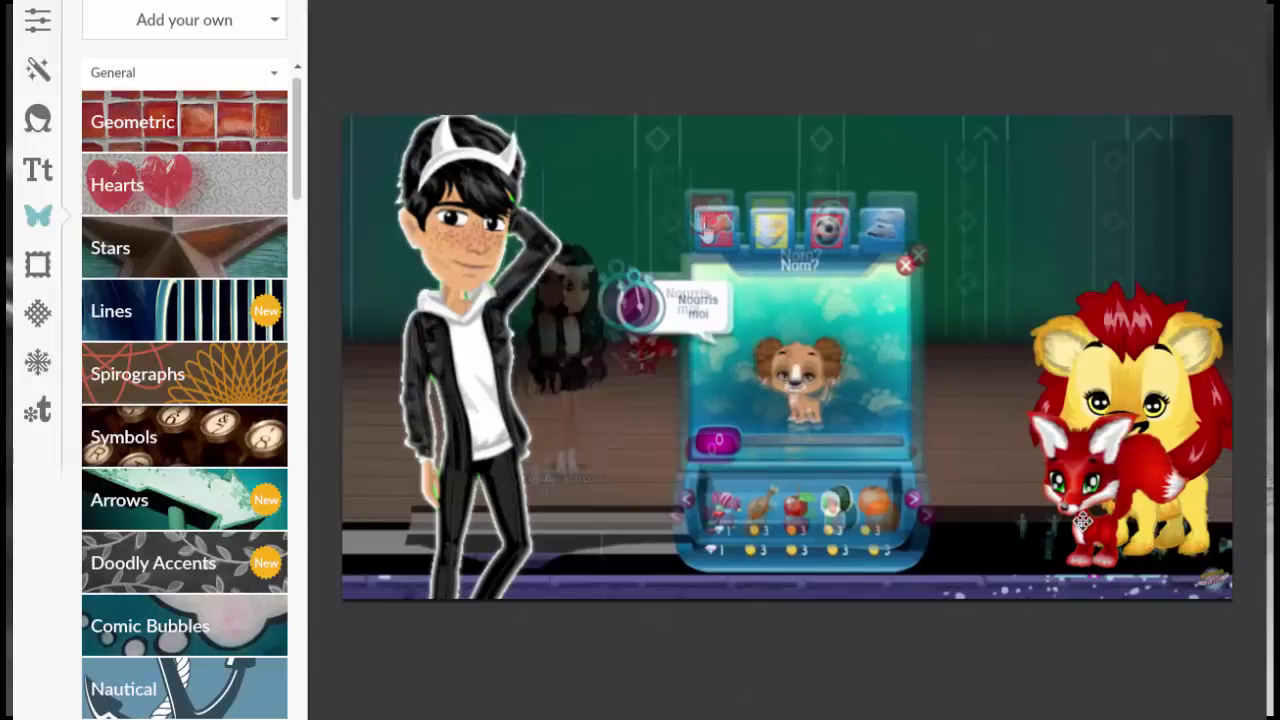
{"action": "left_click_drag", "start_coordinate": [1082, 521], "coordinate": [1065, 528]}
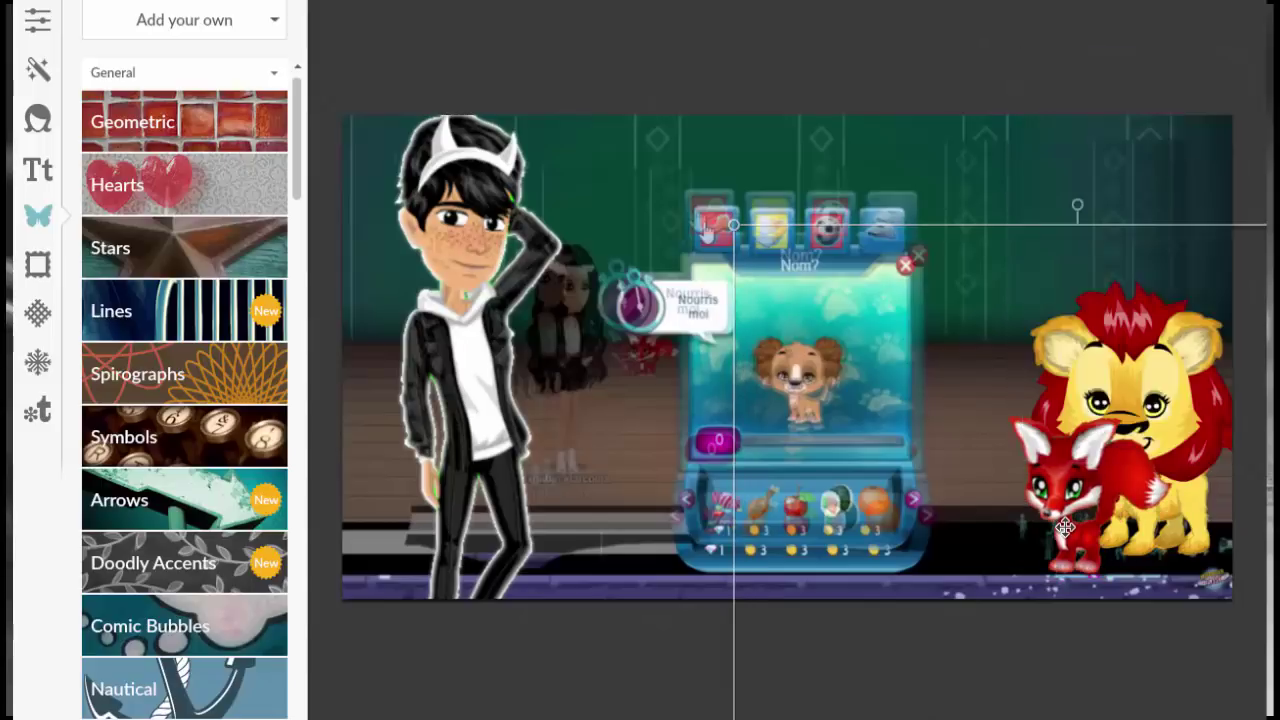
Reposition the lion and fox overlays so the fox stands directly in front of the lion's lower body
{"action": "left_click_drag", "start_coordinate": [1150, 372], "coordinate": [1125, 467]}
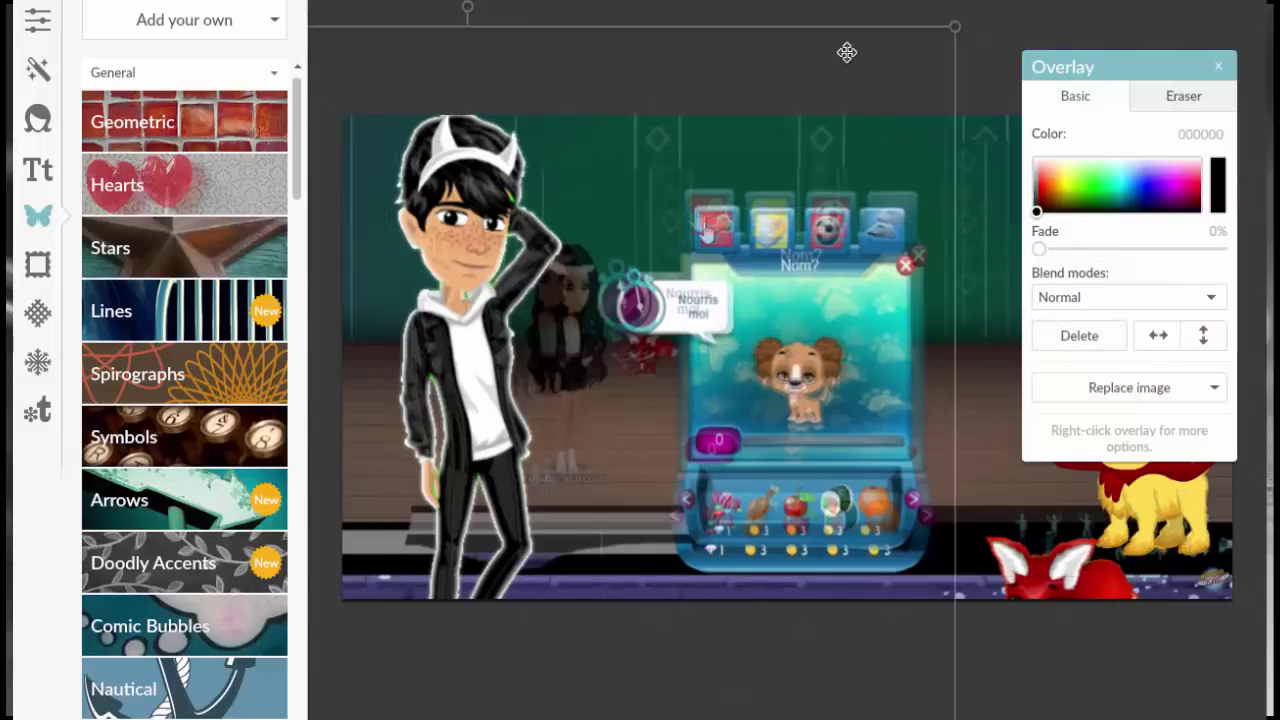
{"action": "key", "text": "ctrl+z"}
{"action": "left_click", "coordinate": [1218, 66]}
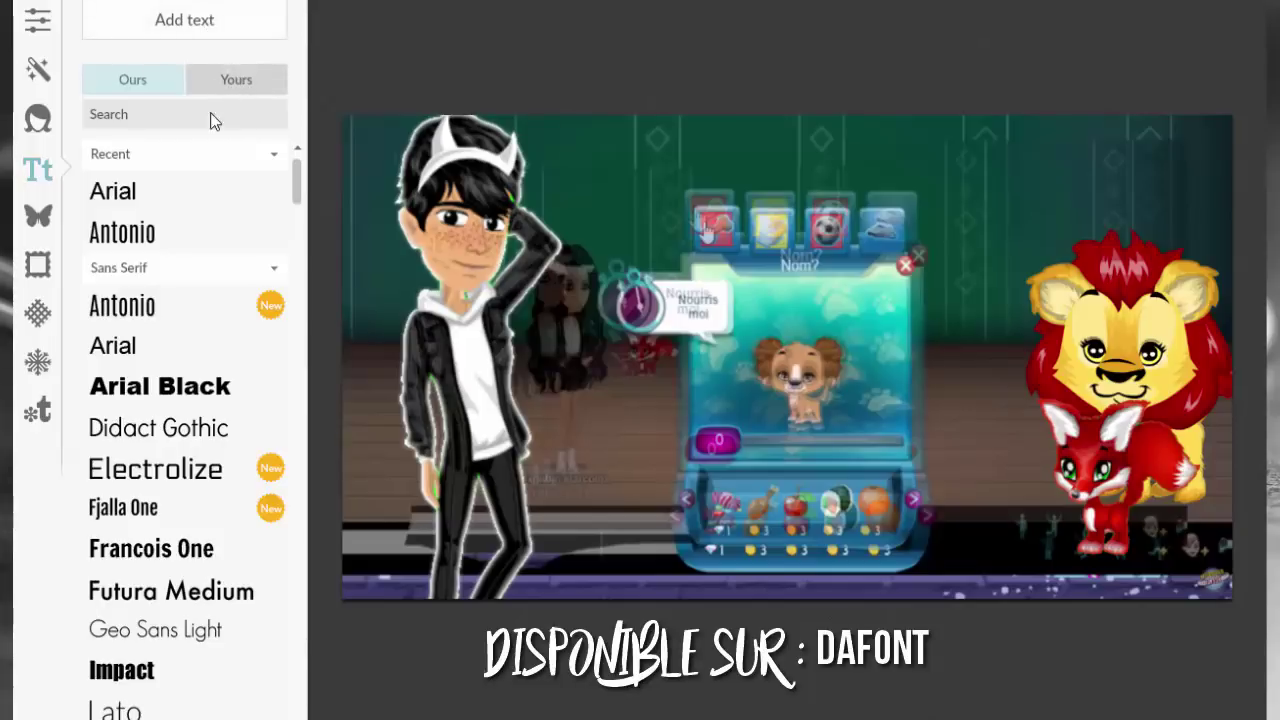
Add the text ASTUCES in the Bebas Neue font and narrow its text box to fit the word more closely
{"action": "left_click", "coordinate": [212, 82]}
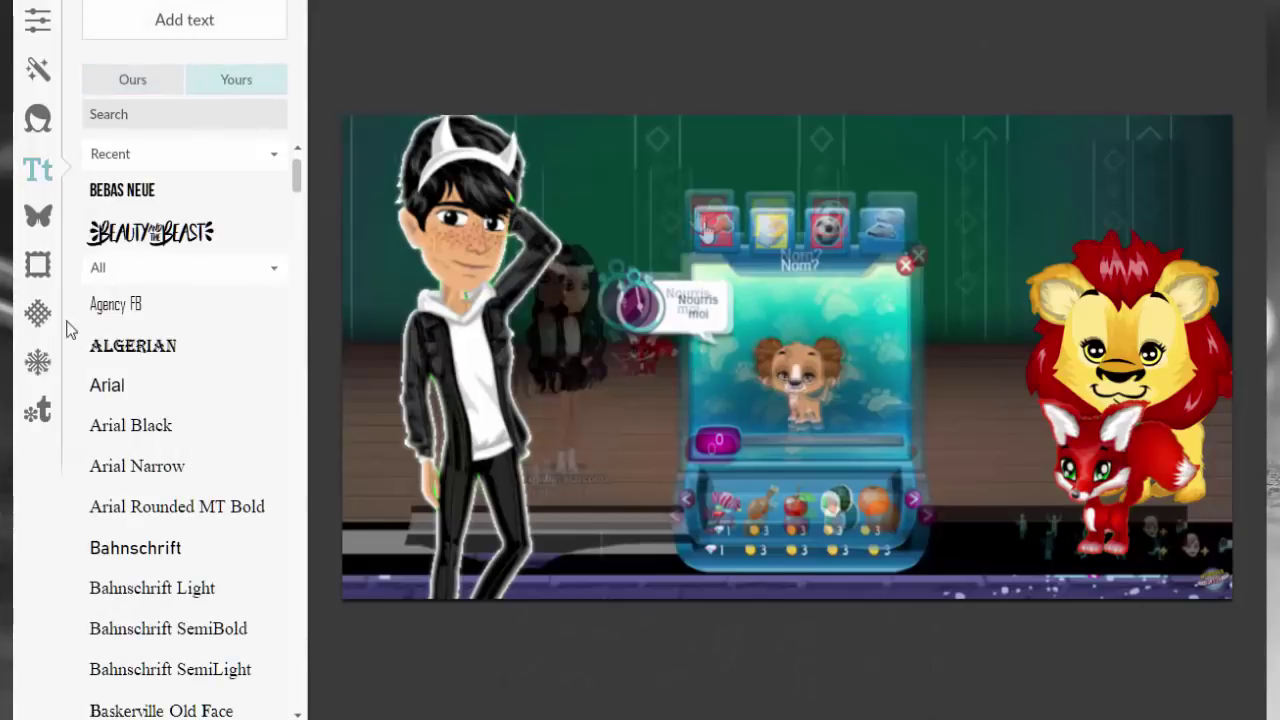
{"action": "left_click", "coordinate": [145, 188]}
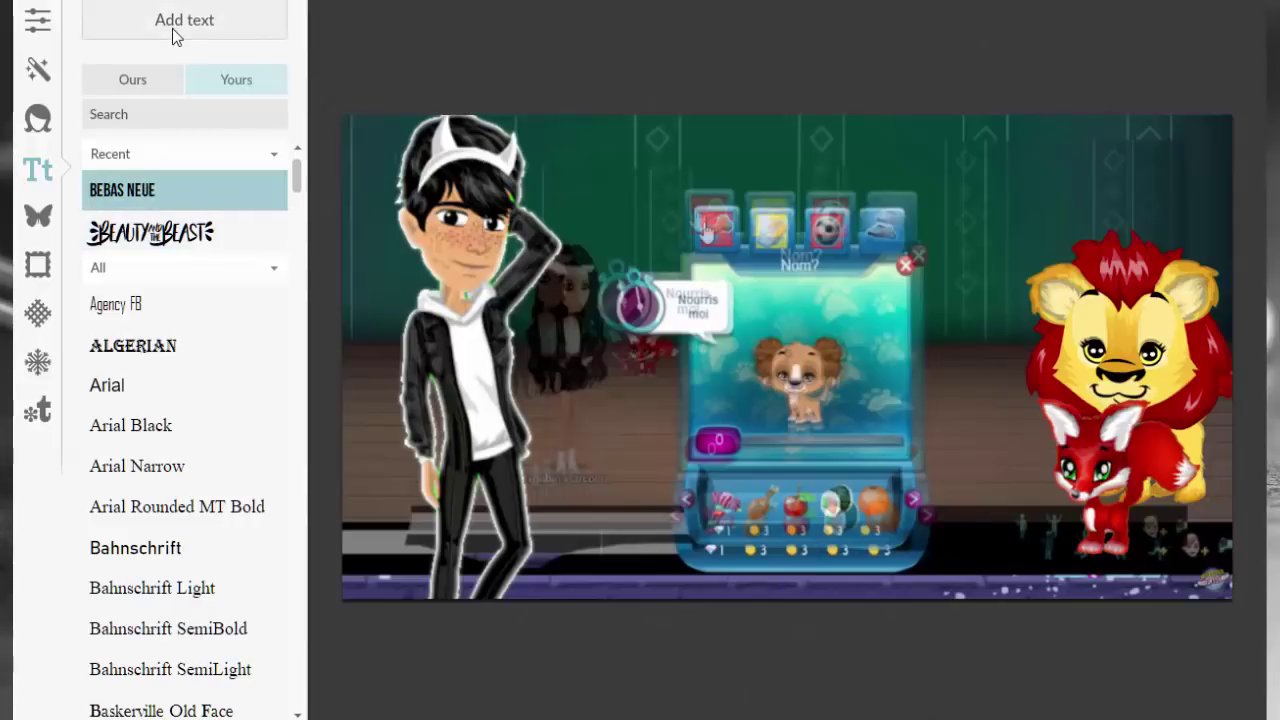
{"action": "left_click", "coordinate": [172, 28]}
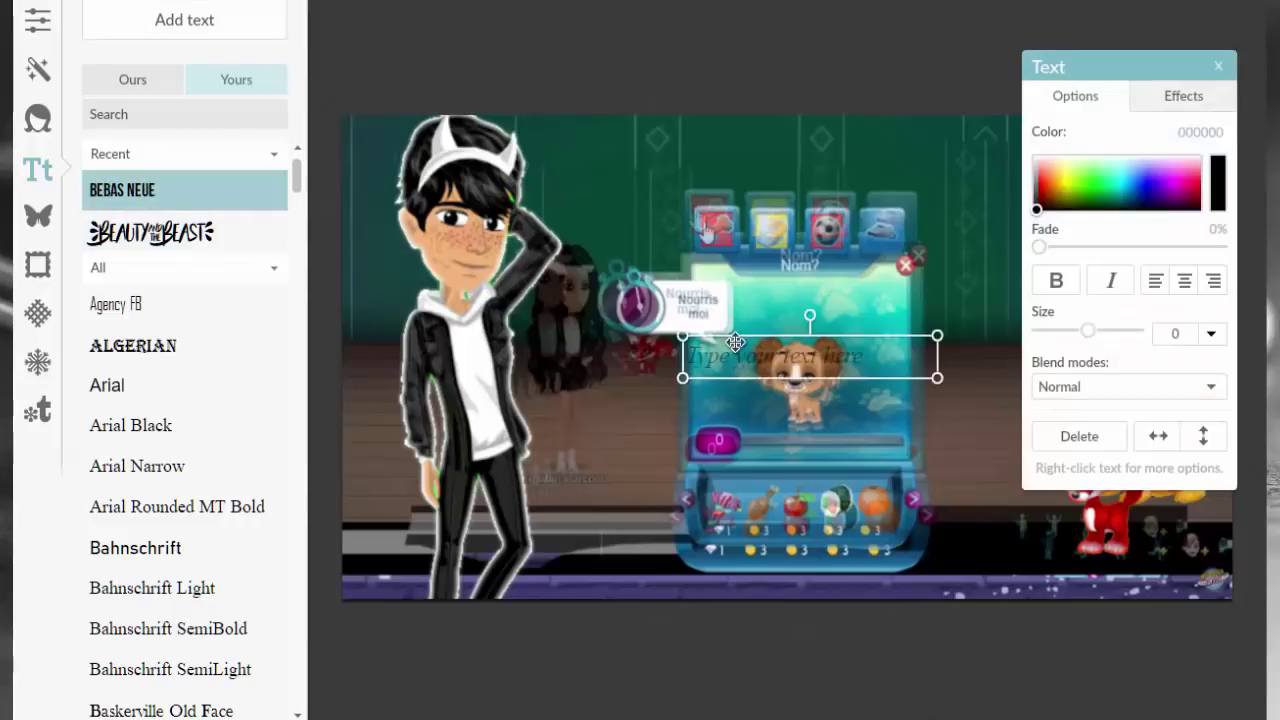
{"action": "left_click", "coordinate": [745, 357]}
{"action": "type", "text": "ASTUCES"}
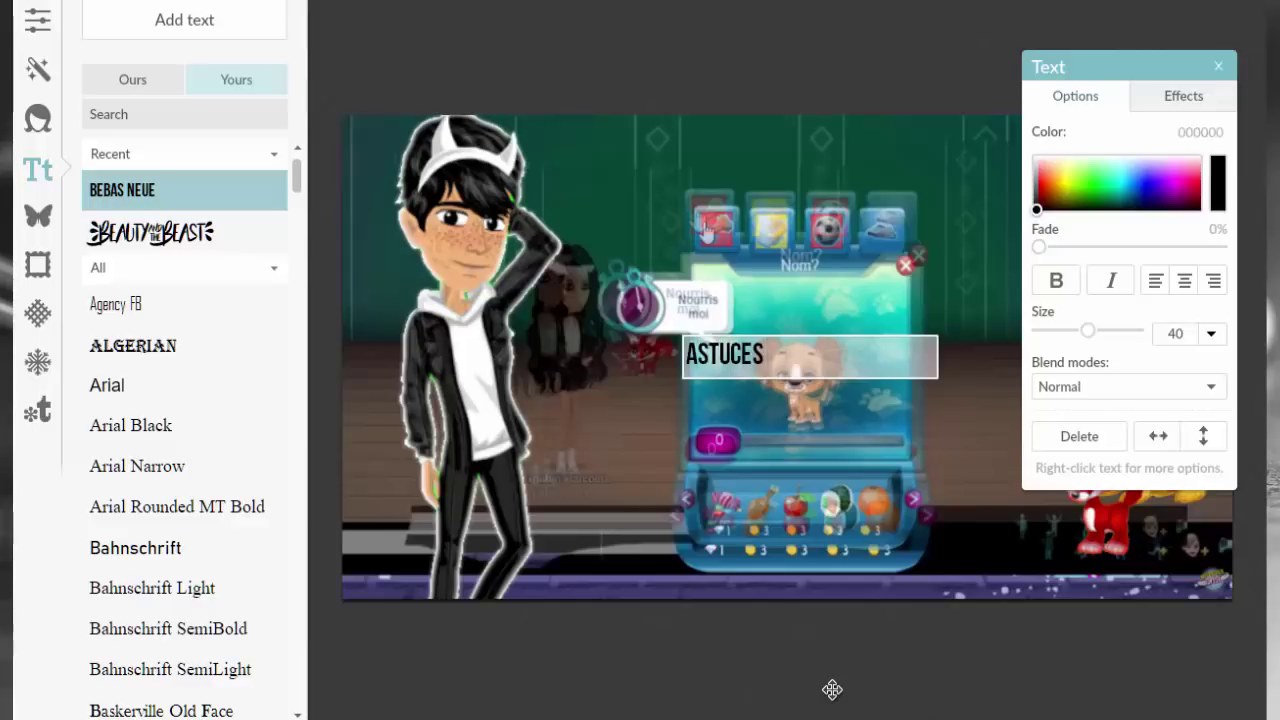
{"action": "left_click", "coordinate": [810, 512]}
{"action": "left_click", "coordinate": [732, 345]}
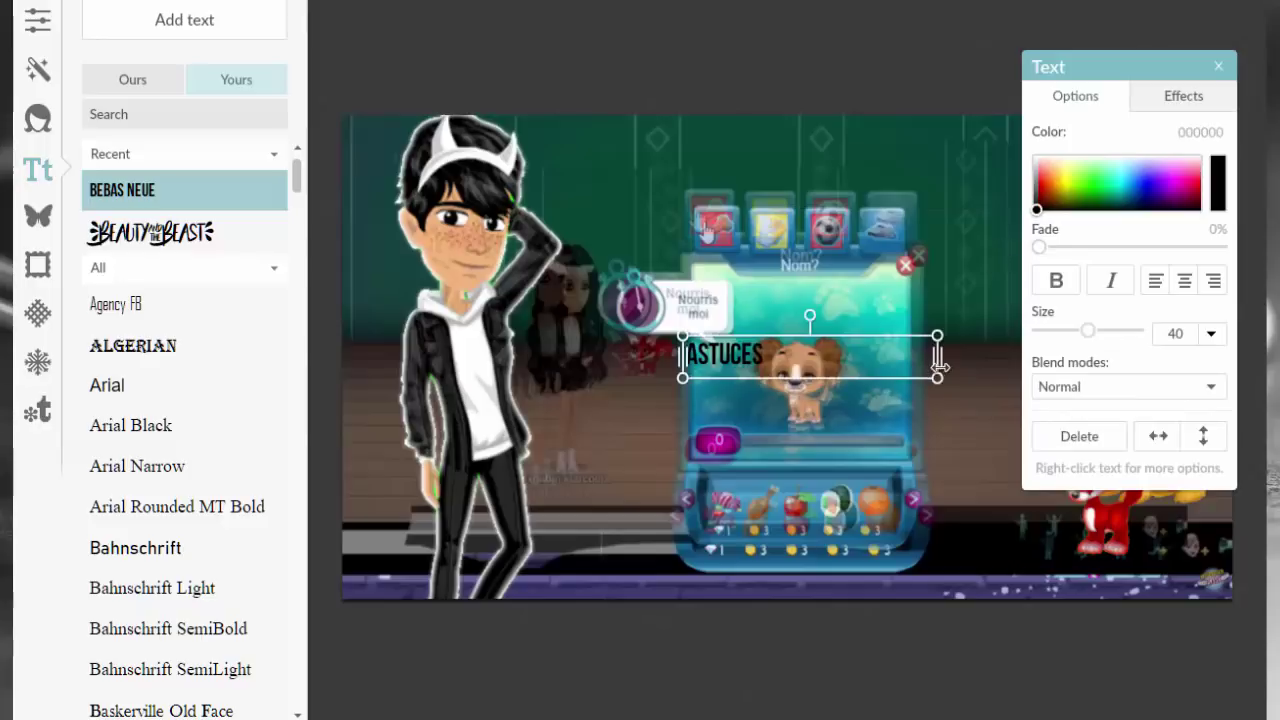
{"action": "left_click_drag", "start_coordinate": [939, 366], "coordinate": [795, 390]}
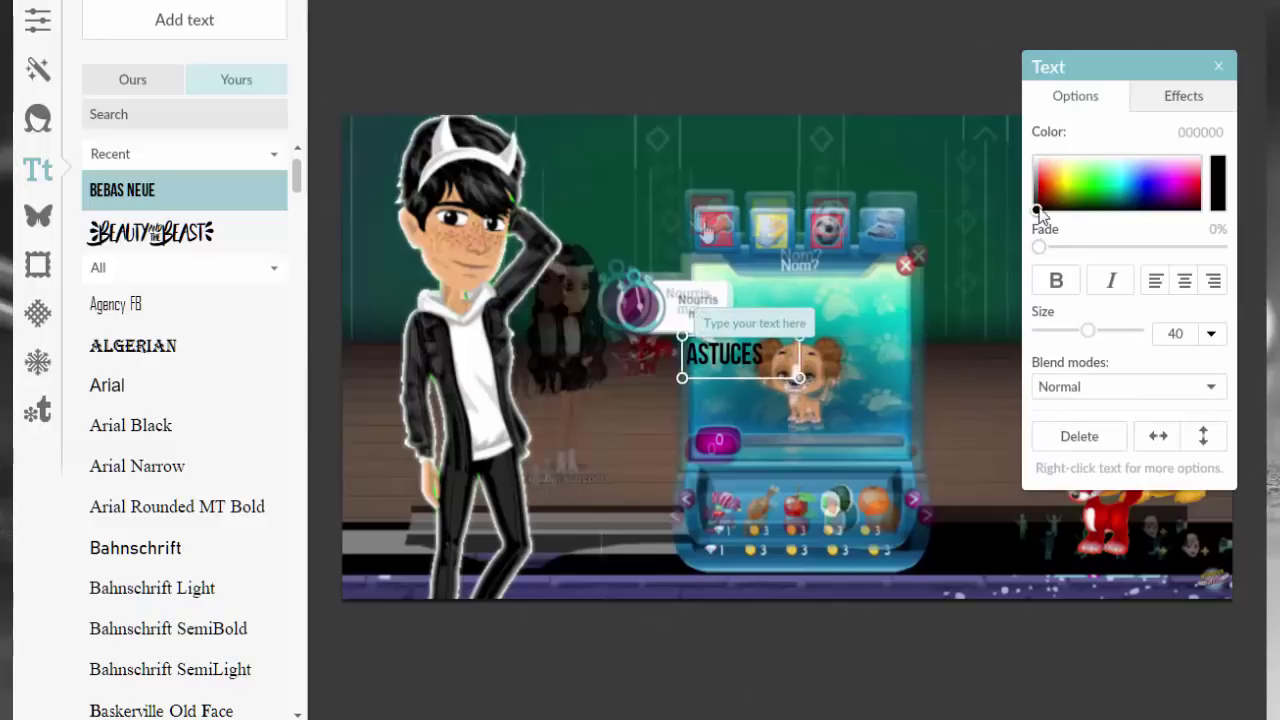
Change the colour of the ASTUCES text to white
{"action": "left_click_drag", "start_coordinate": [1040, 212], "coordinate": [1055, 192]}
{"action": "left_click", "coordinate": [1184, 98]}
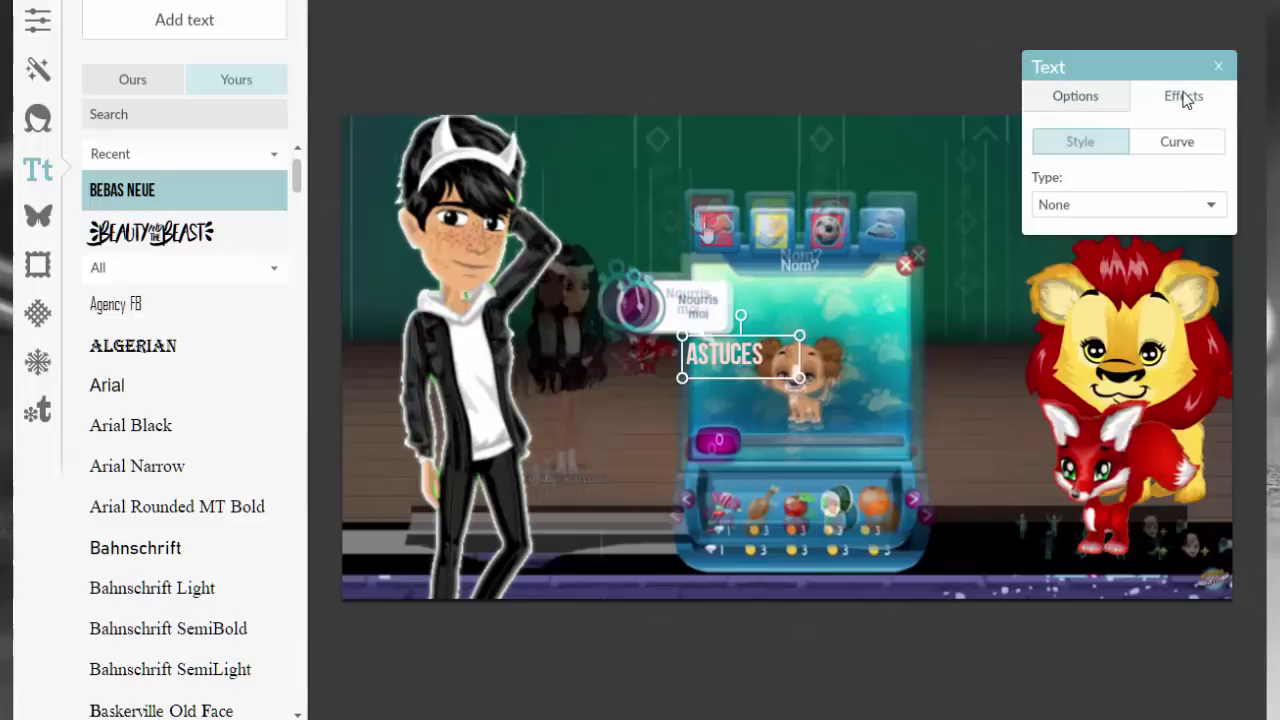
{"action": "left_click", "coordinate": [1074, 97]}
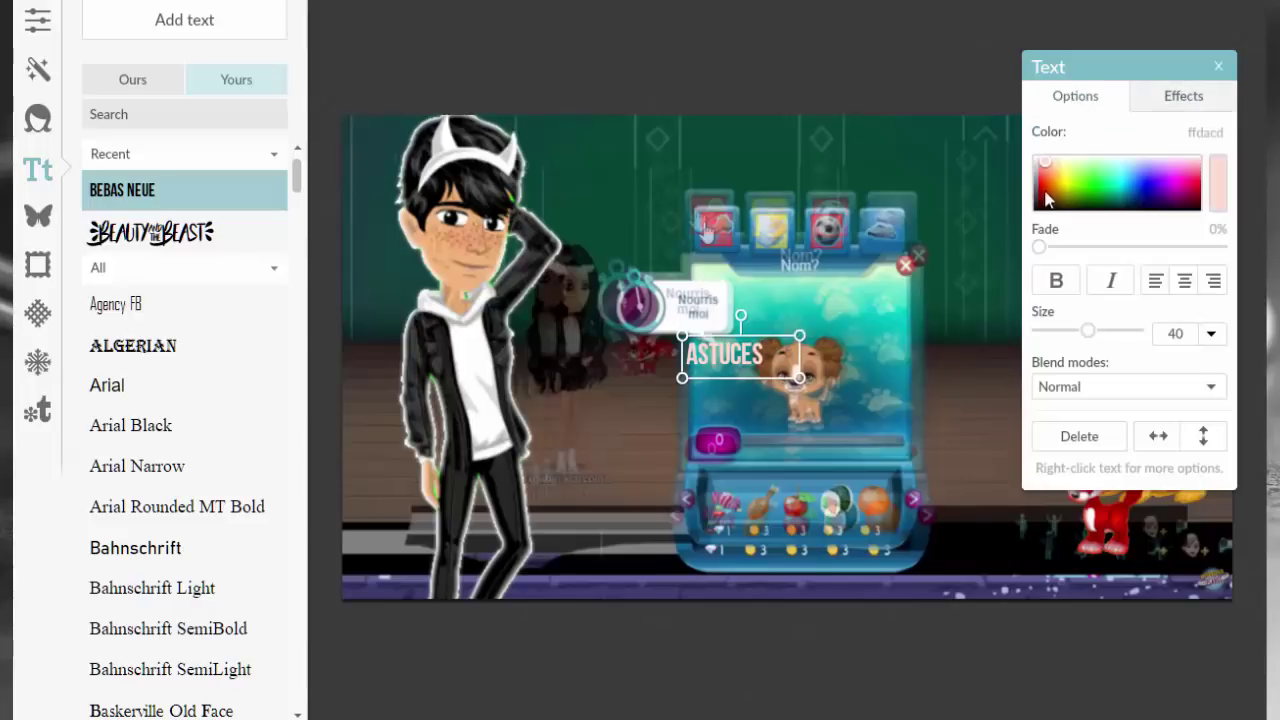
{"action": "left_click_drag", "start_coordinate": [1028, 151], "coordinate": [1034, 156]}
Give ASTUCES a black drop shadow with 19% intensity, horizontal blur 59 and vertical blur 48
{"action": "left_click", "coordinate": [1158, 105]}
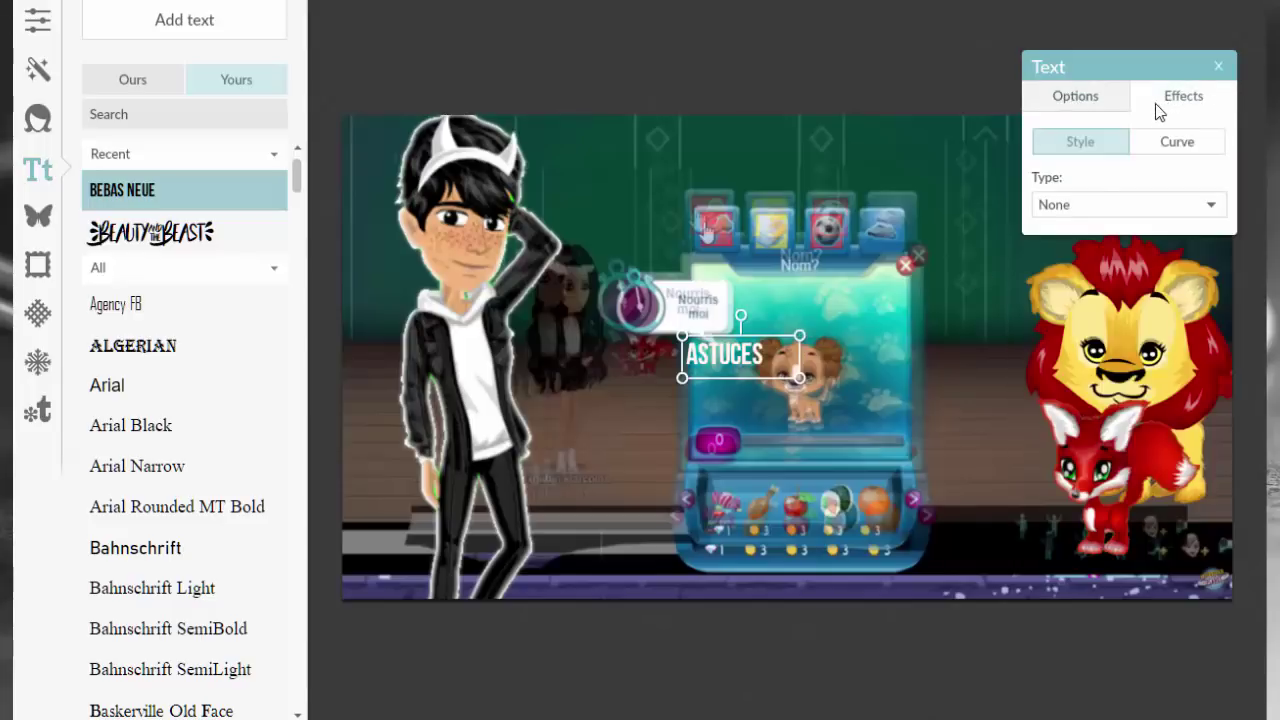
{"action": "left_click", "coordinate": [1130, 206]}
{"action": "left_click", "coordinate": [1110, 256]}
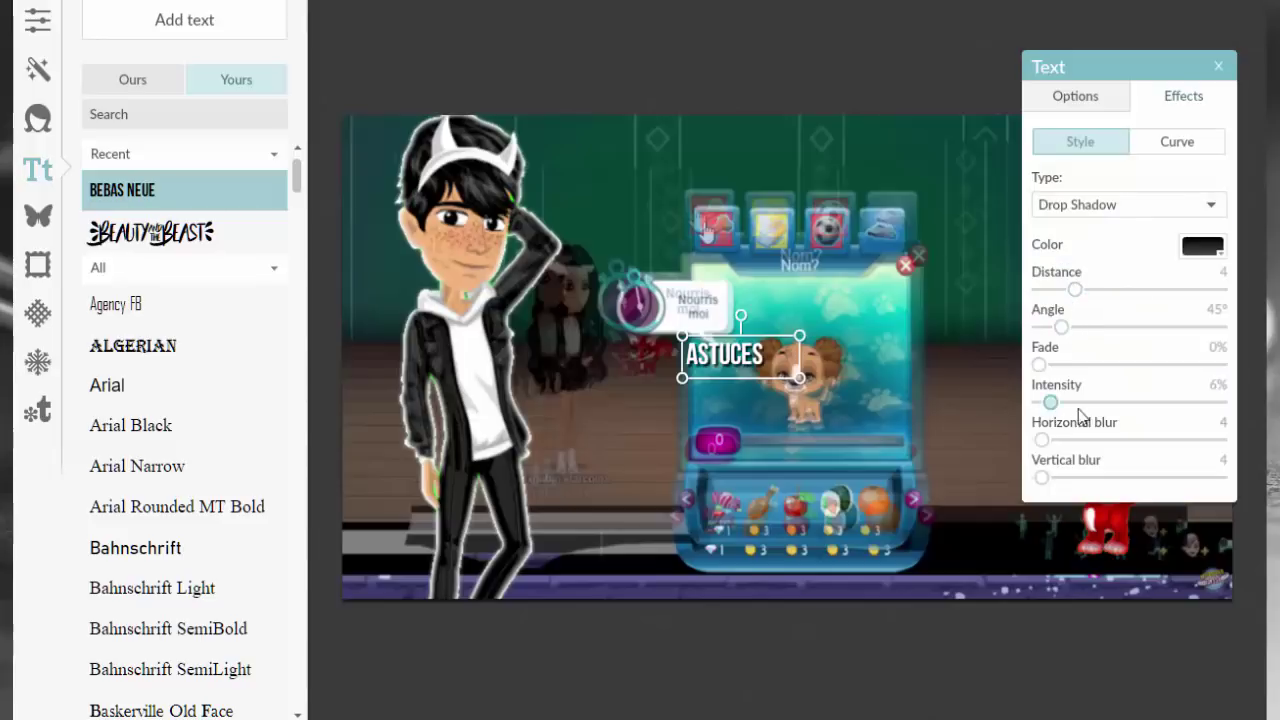
{"action": "left_click_drag", "start_coordinate": [1080, 412], "coordinate": [1240, 418]}
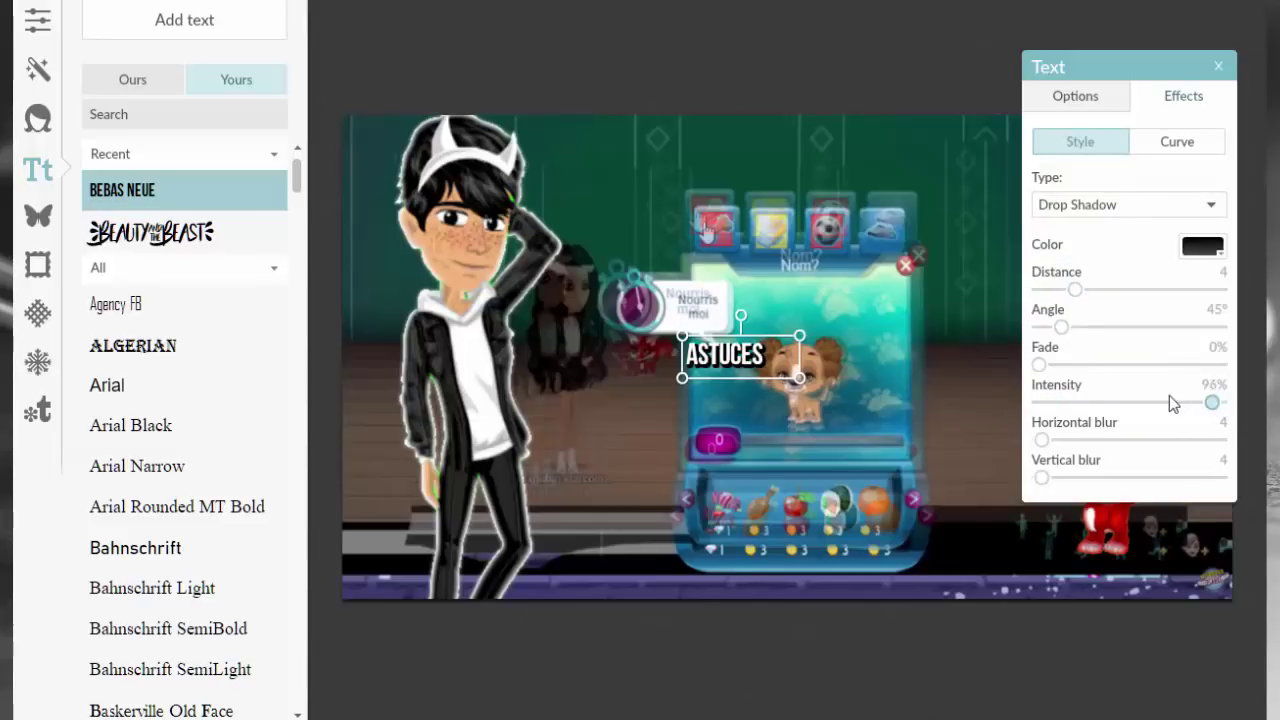
{"action": "left_click_drag", "start_coordinate": [1076, 440], "coordinate": [1058, 436]}
{"action": "left_click_drag", "start_coordinate": [1118, 402], "coordinate": [1042, 403]}
{"action": "left_click_drag", "start_coordinate": [1044, 477], "coordinate": [1074, 480]}
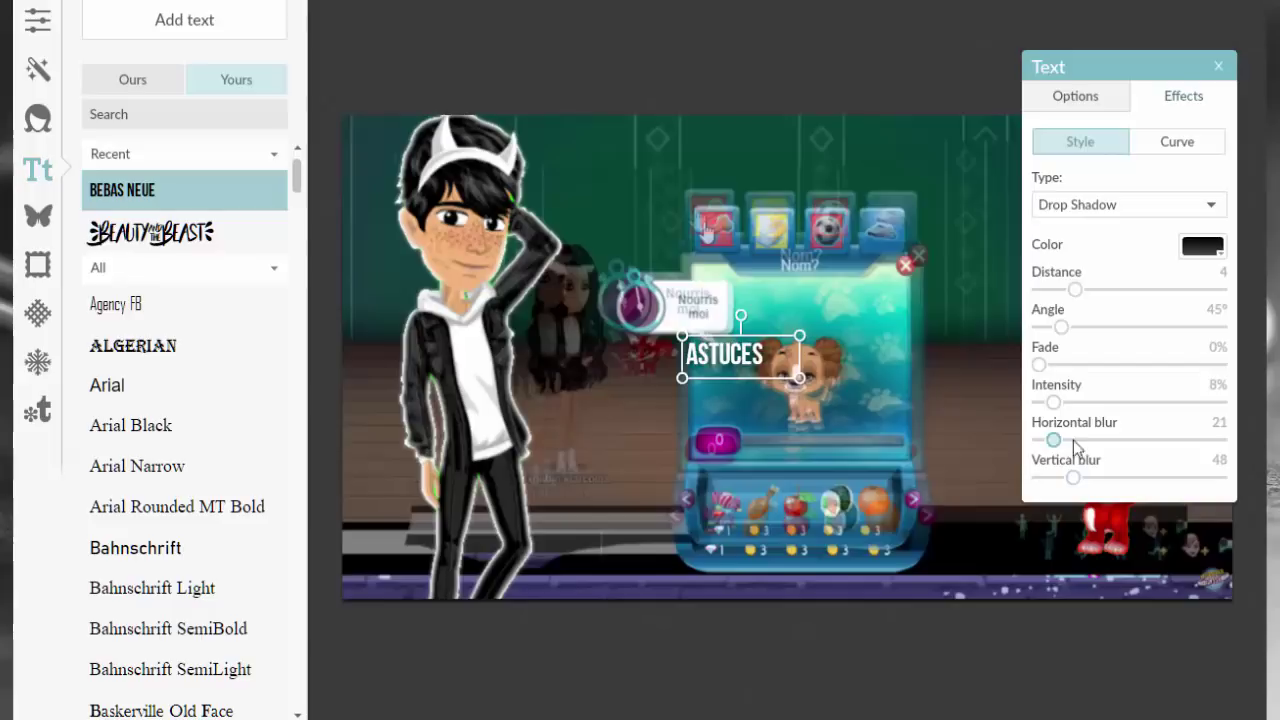
{"action": "left_click", "coordinate": [1076, 441]}
{"action": "left_click_drag", "start_coordinate": [1057, 403], "coordinate": [1074, 403]}
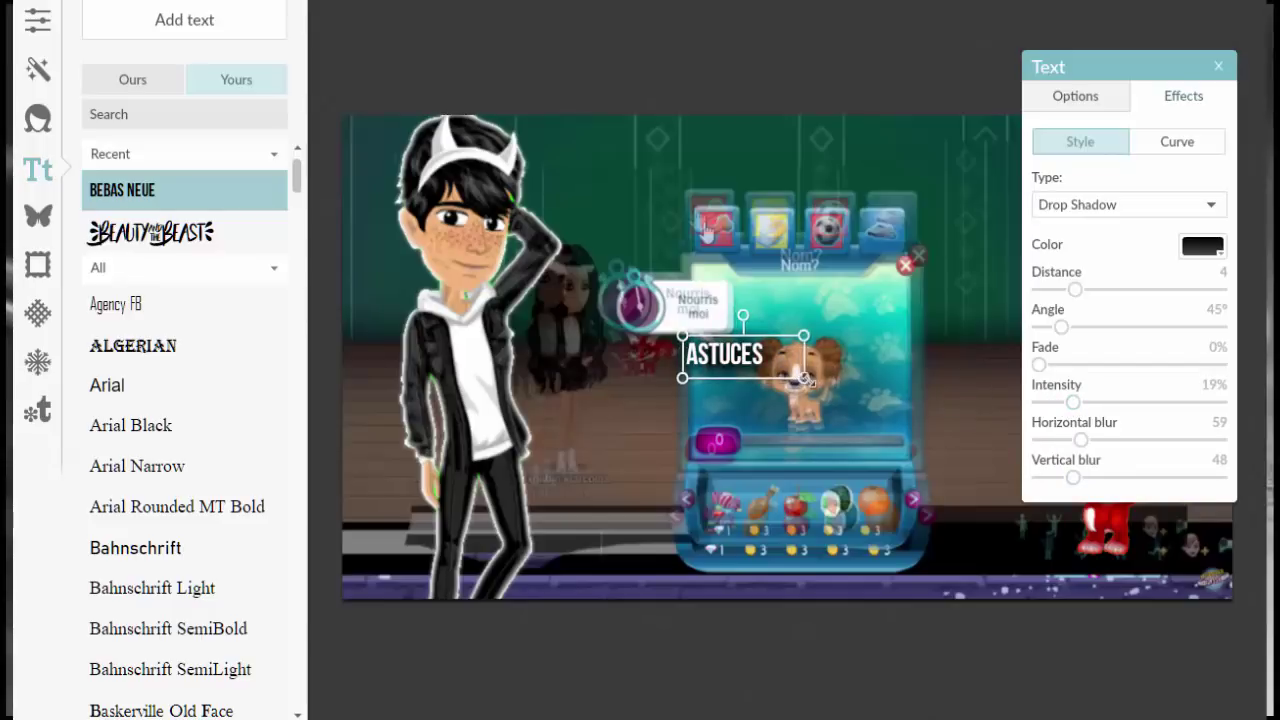
Enlarge the ASTUCES text and place it above the pet panel, beside the avatar's head
{"action": "left_click_drag", "start_coordinate": [808, 378], "coordinate": [930, 470]}
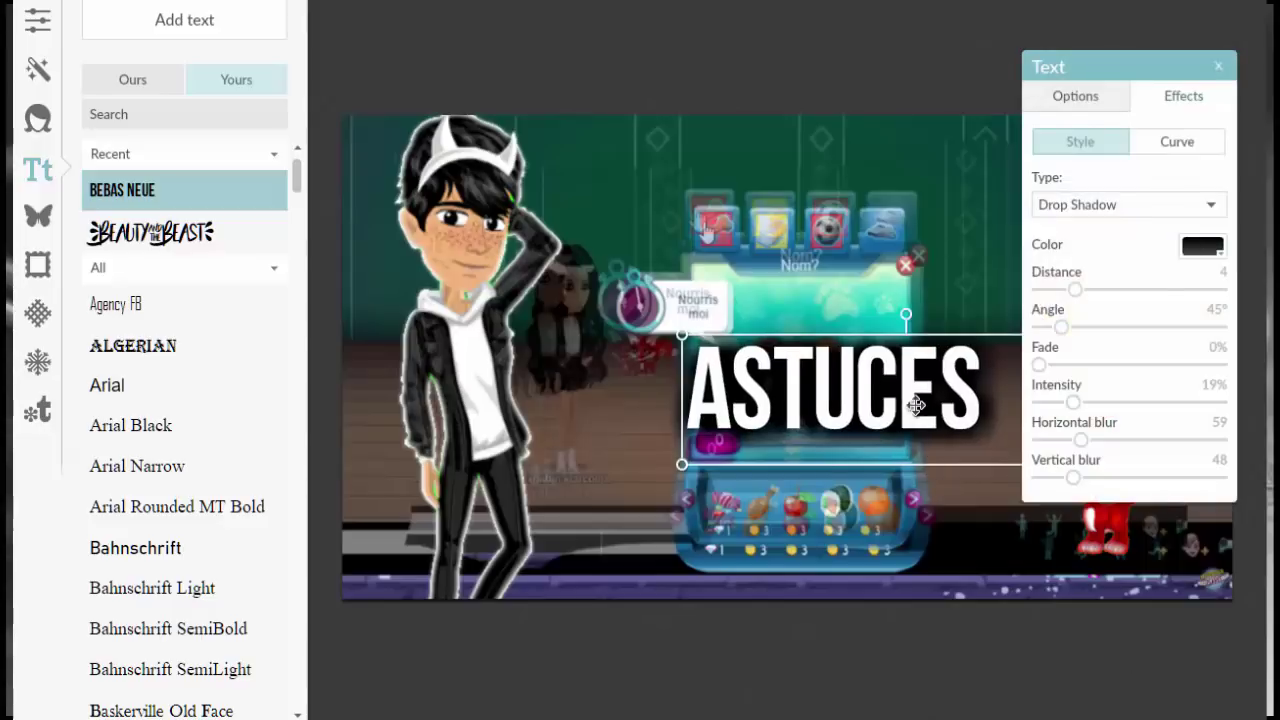
{"action": "left_click_drag", "start_coordinate": [915, 404], "coordinate": [855, 207]}
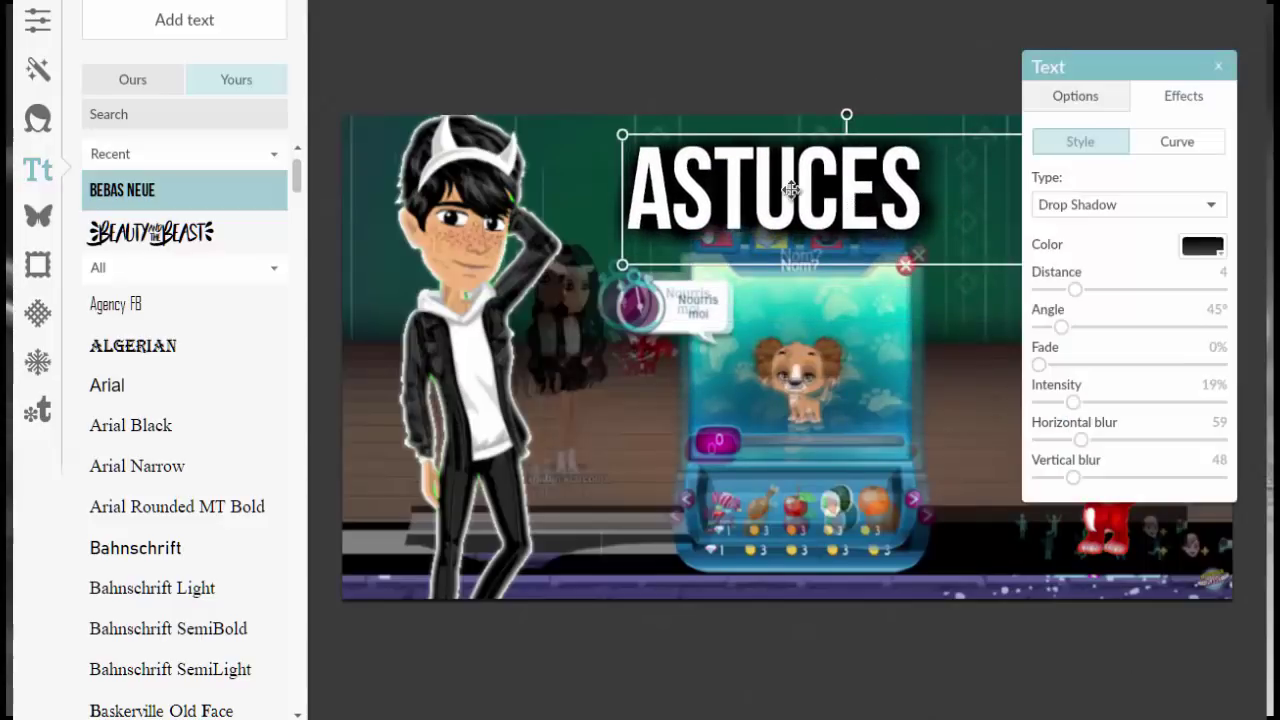
Add a second text reading PETPETS.. in Bebas Neue and make it bold without italics
{"action": "left_click", "coordinate": [145, 33]}
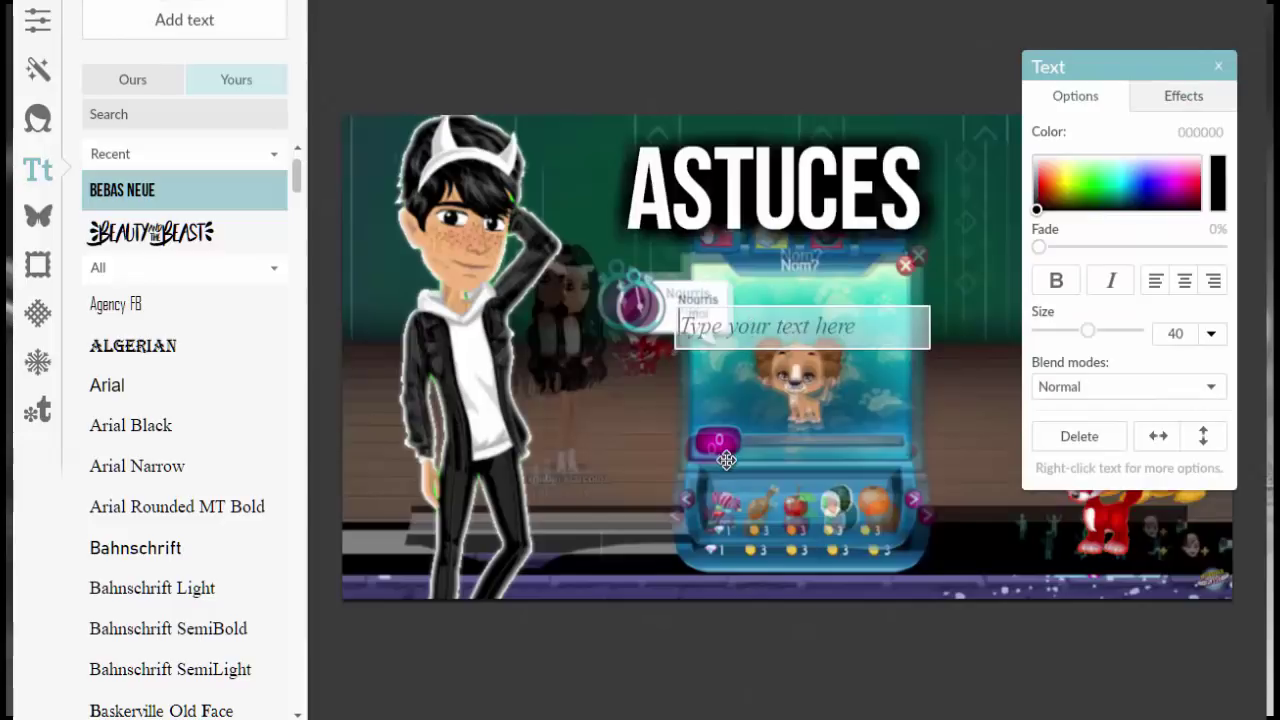
{"action": "type", "text": "PETPETS.."}
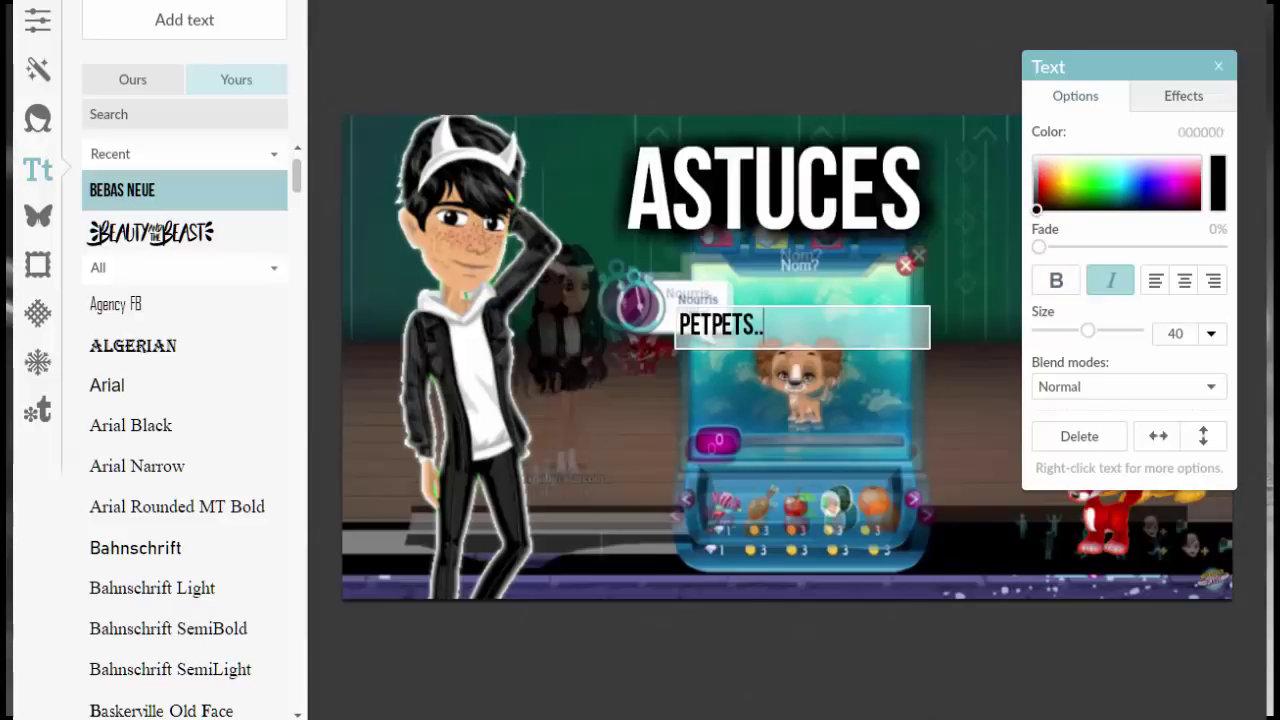
{"action": "key", "text": "ctrl+i"}
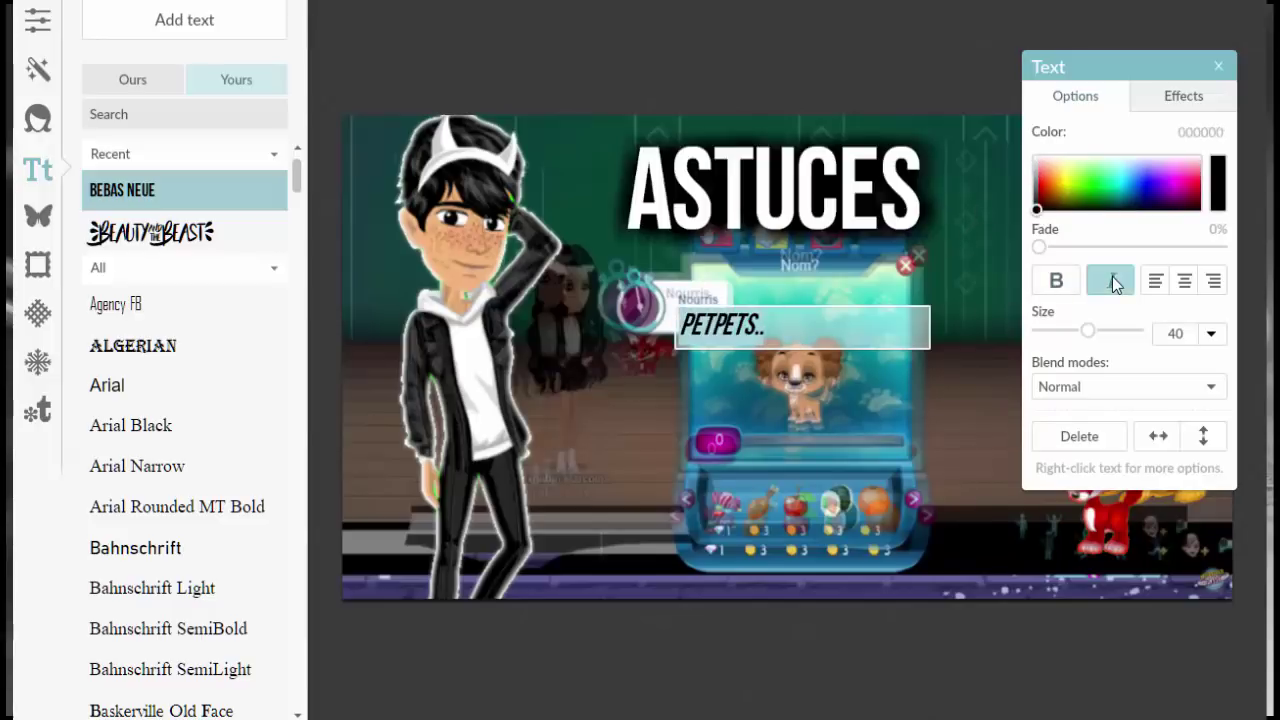
{"action": "left_click", "coordinate": [1056, 284]}
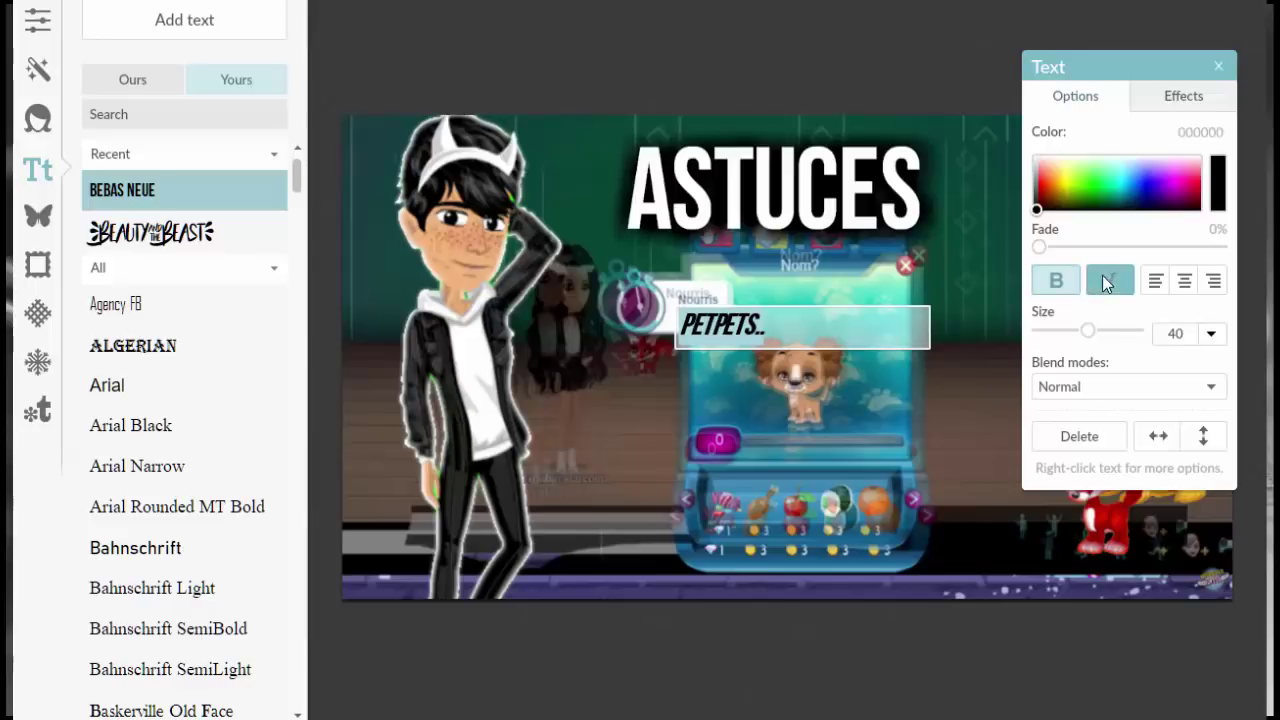
{"action": "left_click", "coordinate": [1106, 284]}
Give PETPETS.. a white (ffffff) drop shadow with 14% intensity, horizontal blur 29 and vertical blur 30
{"action": "left_click", "coordinate": [1158, 100]}
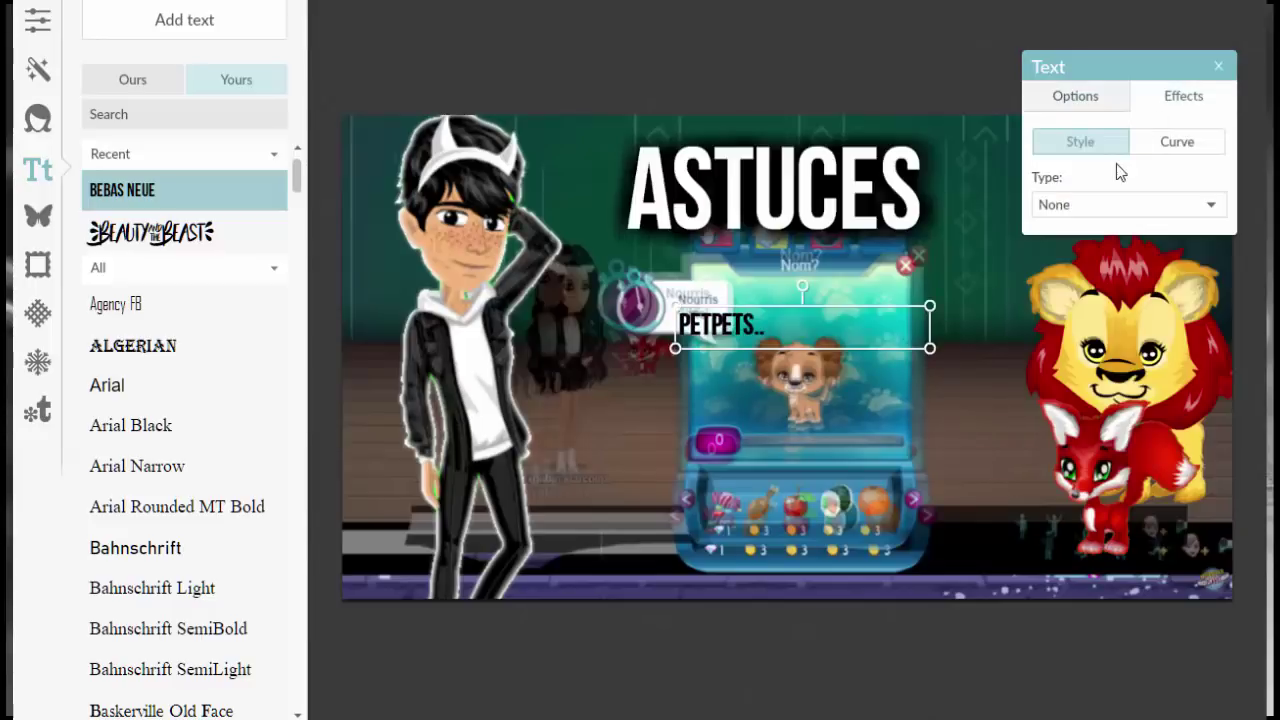
{"action": "left_click", "coordinate": [1130, 214]}
{"action": "left_click", "coordinate": [1116, 252]}
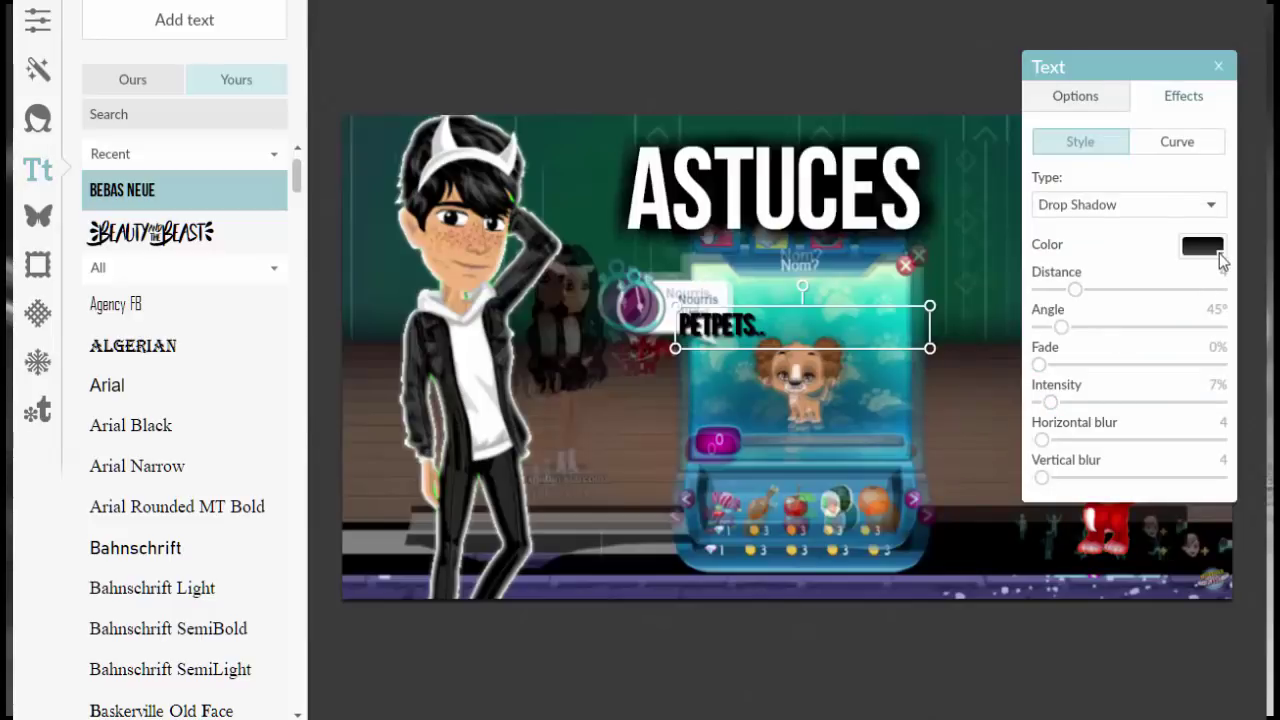
{"action": "left_click", "coordinate": [1218, 252]}
{"action": "left_click", "coordinate": [1096, 412]}
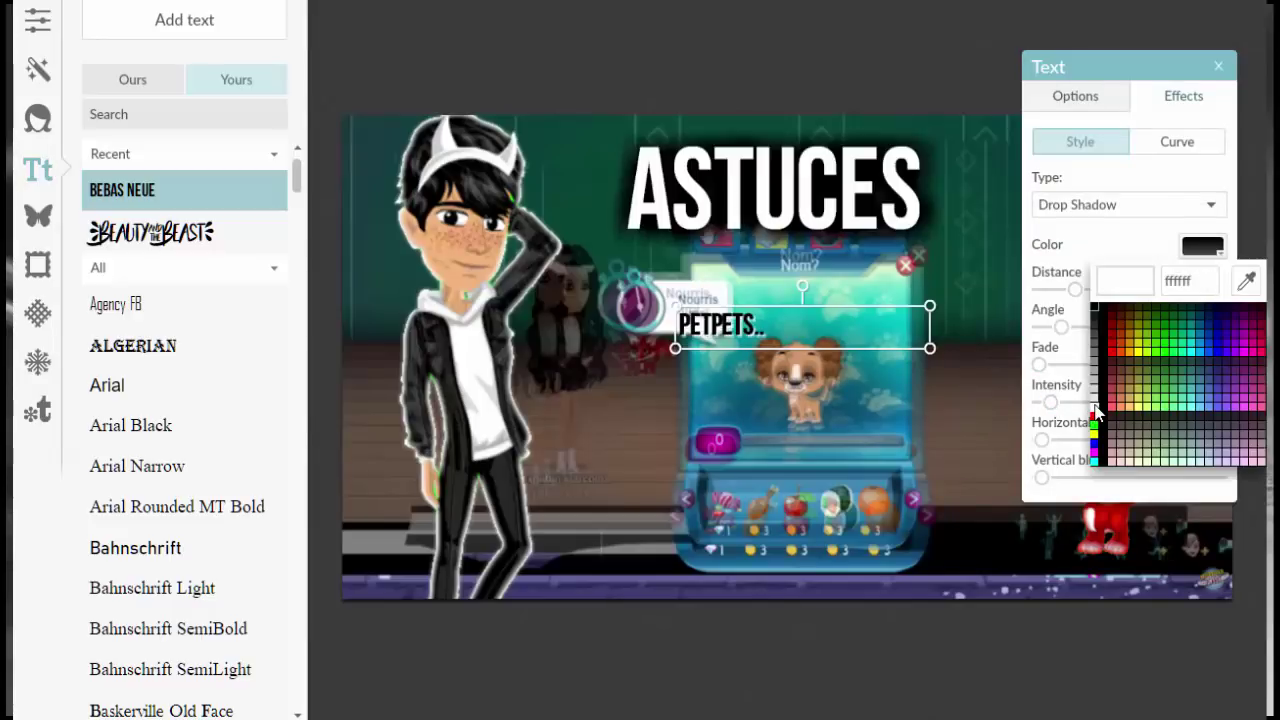
{"action": "left_click_drag", "start_coordinate": [1050, 402], "coordinate": [1105, 402]}
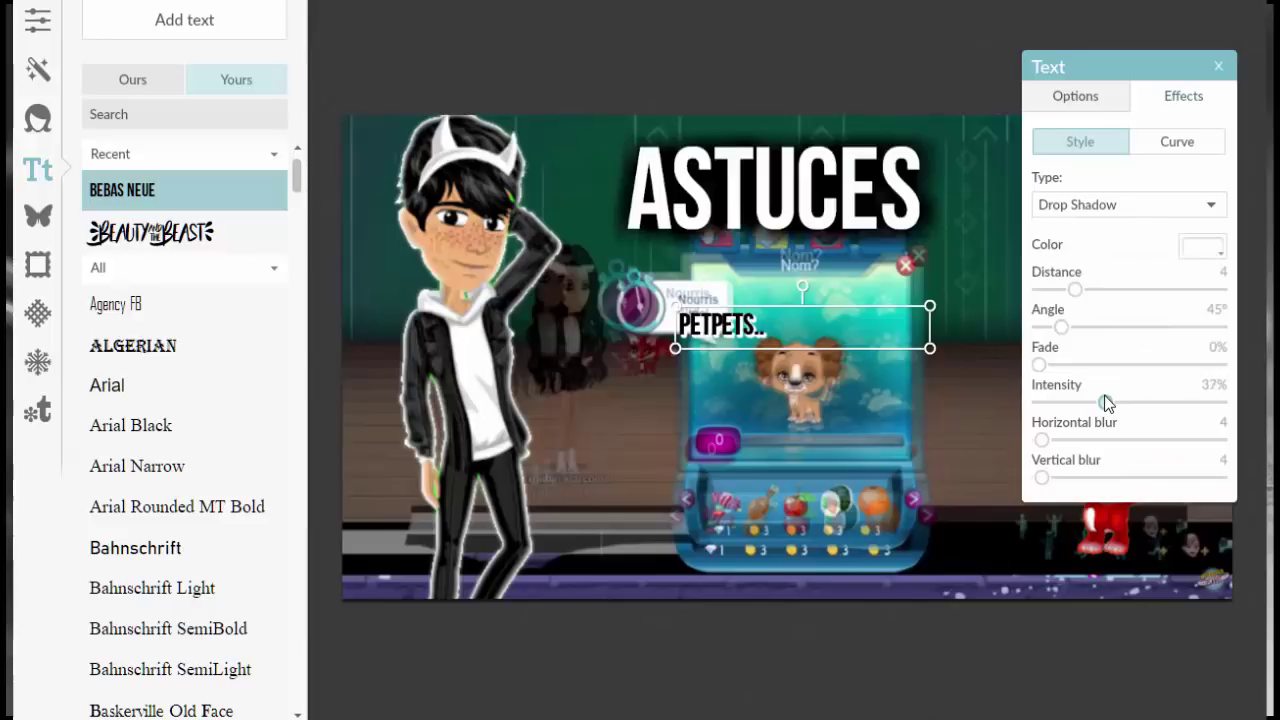
{"action": "left_click_drag", "start_coordinate": [1042, 440], "coordinate": [1060, 478]}
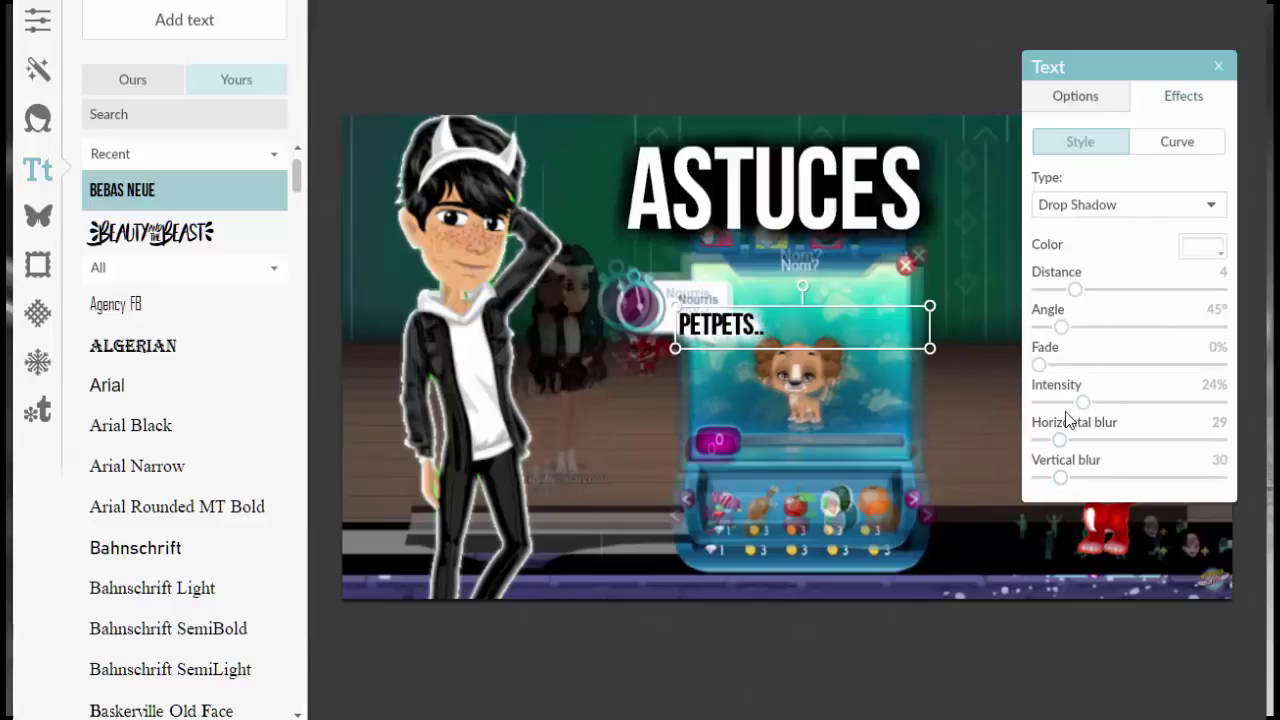
{"action": "left_click_drag", "start_coordinate": [1083, 402], "coordinate": [1063, 402]}
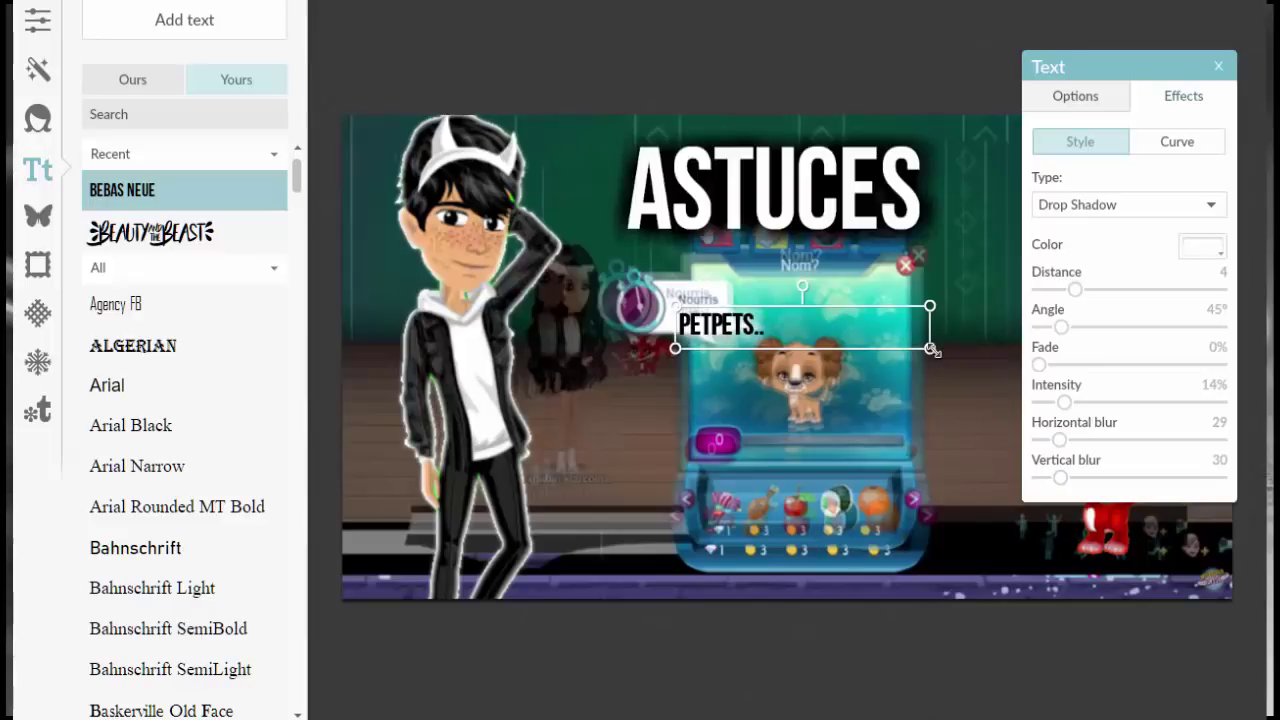
Enlarge the PETPETS.. text and place it over the lower part of the pet panel
{"action": "left_click_drag", "start_coordinate": [932, 350], "coordinate": [1263, 388]}
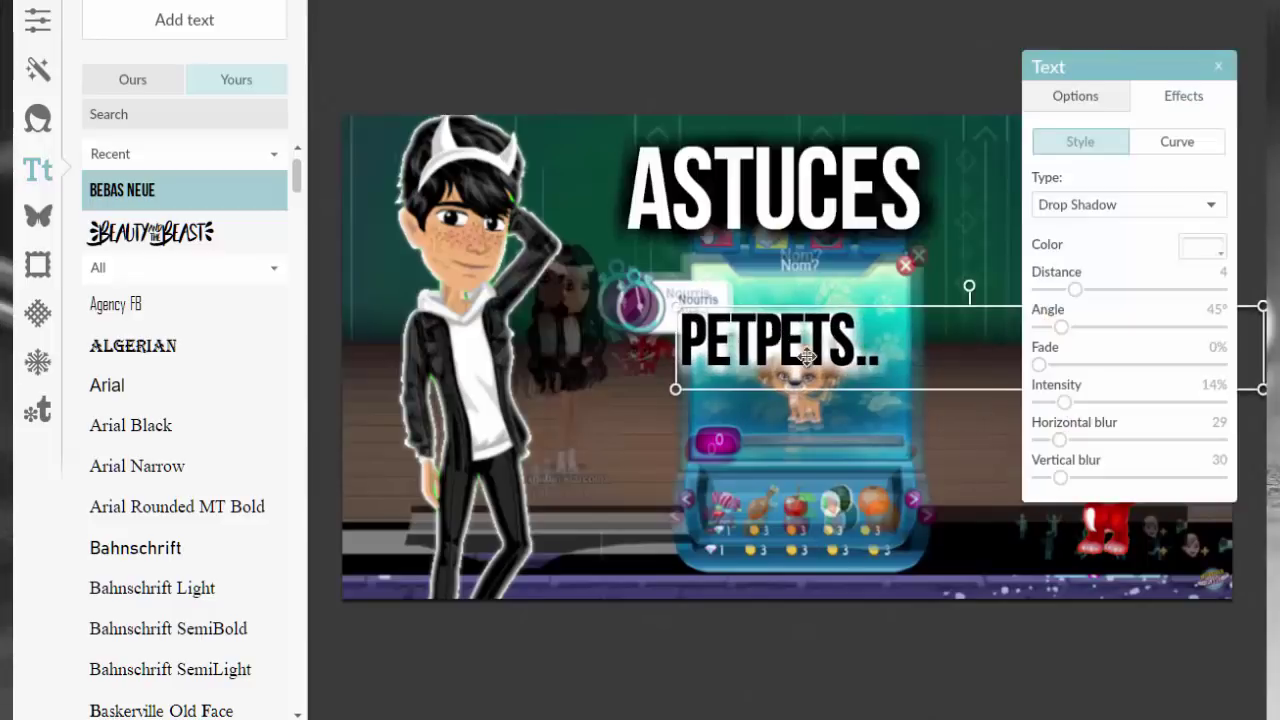
{"action": "left_click_drag", "start_coordinate": [676, 389], "coordinate": [512, 453]}
{"action": "left_click_drag", "start_coordinate": [640, 342], "coordinate": [802, 471]}
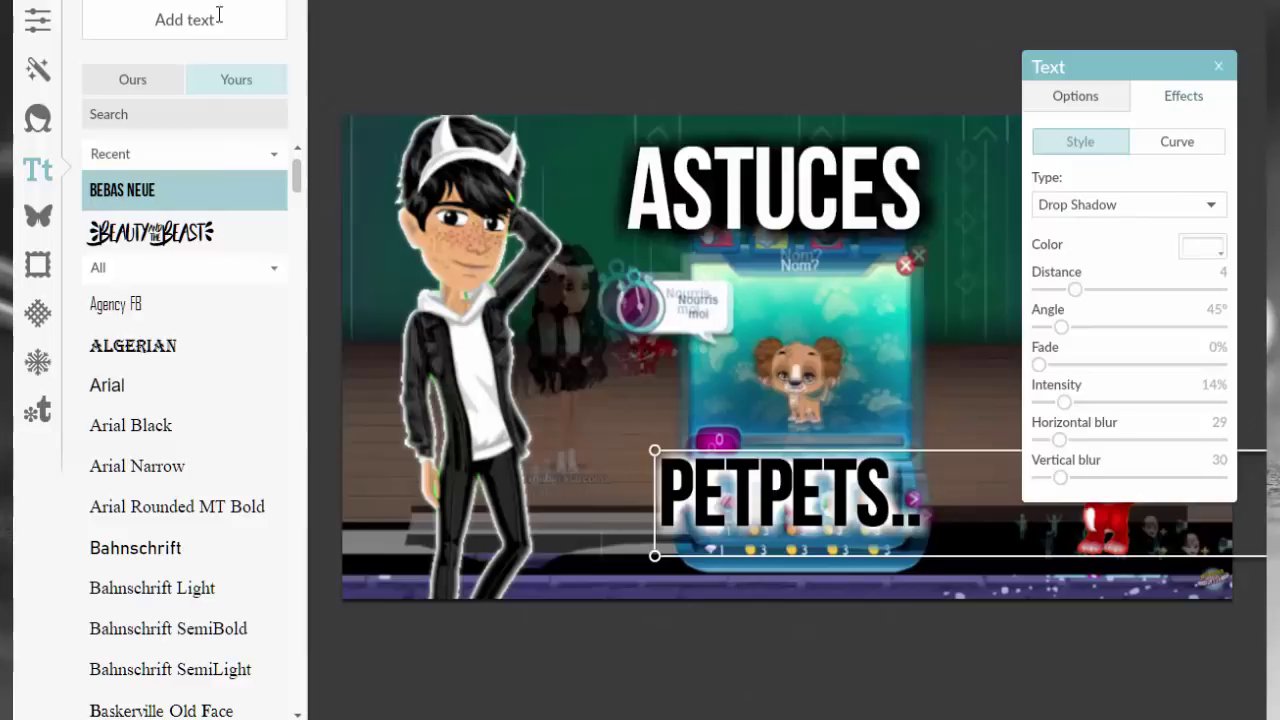
Add the image emoji etoileee.png from the computer as an overlay
{"action": "left_click", "coordinate": [219, 19]}
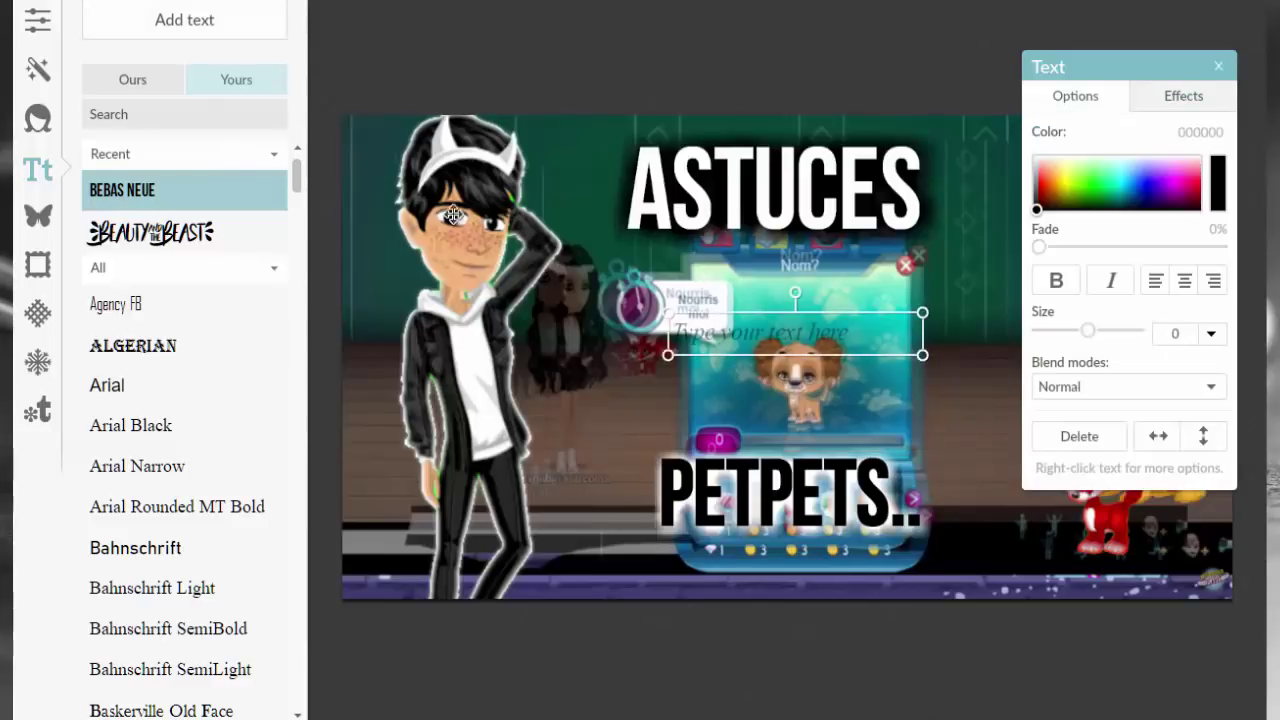
{"action": "left_click", "coordinate": [49, 208]}
{"action": "left_click", "coordinate": [237, 33]}
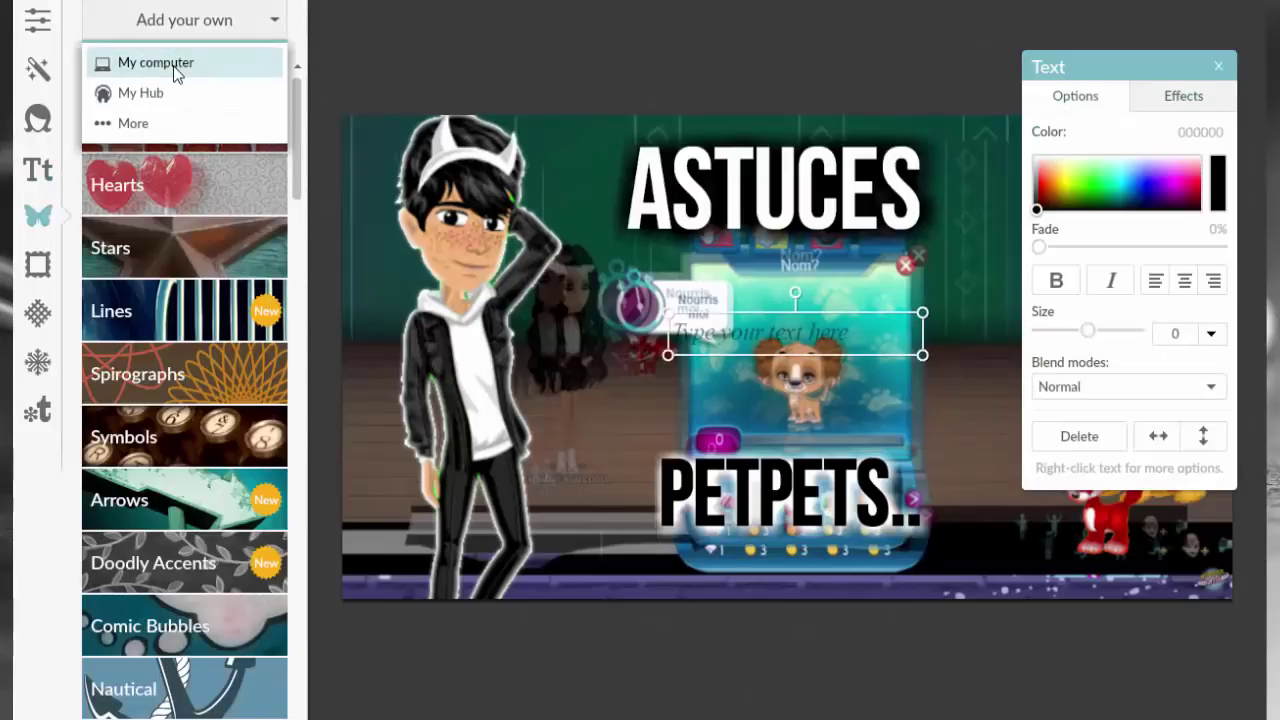
{"action": "left_click", "coordinate": [171, 63]}
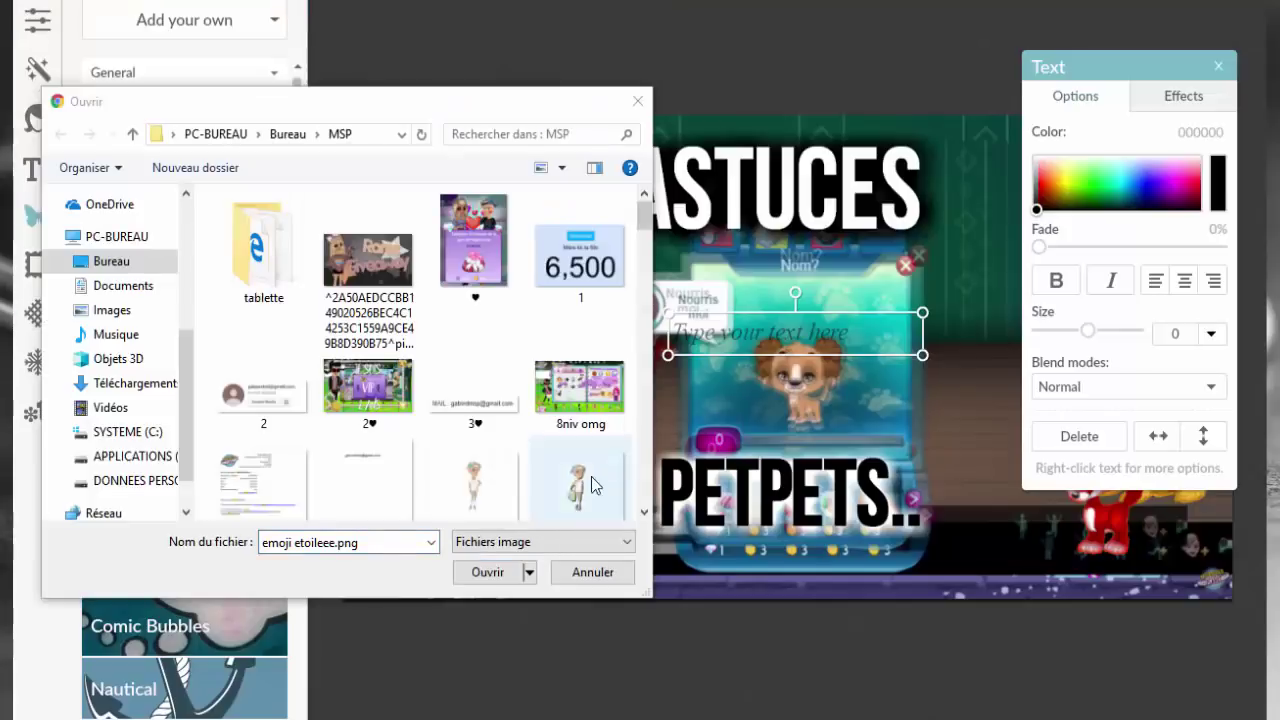
{"action": "left_click", "coordinate": [489, 569]}
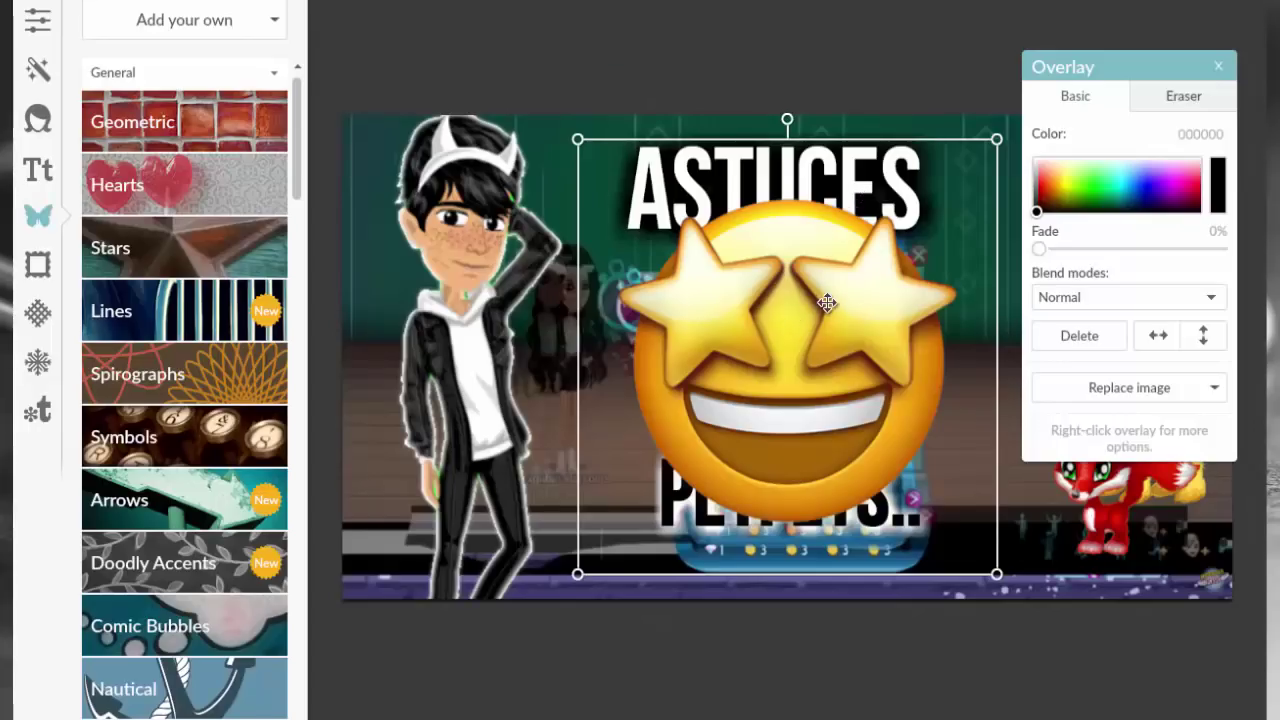
Shrink the star-eyed emoji to about the height of the PETPETS.. title and place it just after the title's final dots
{"action": "left_click_drag", "start_coordinate": [826, 302], "coordinate": [682, 277]}
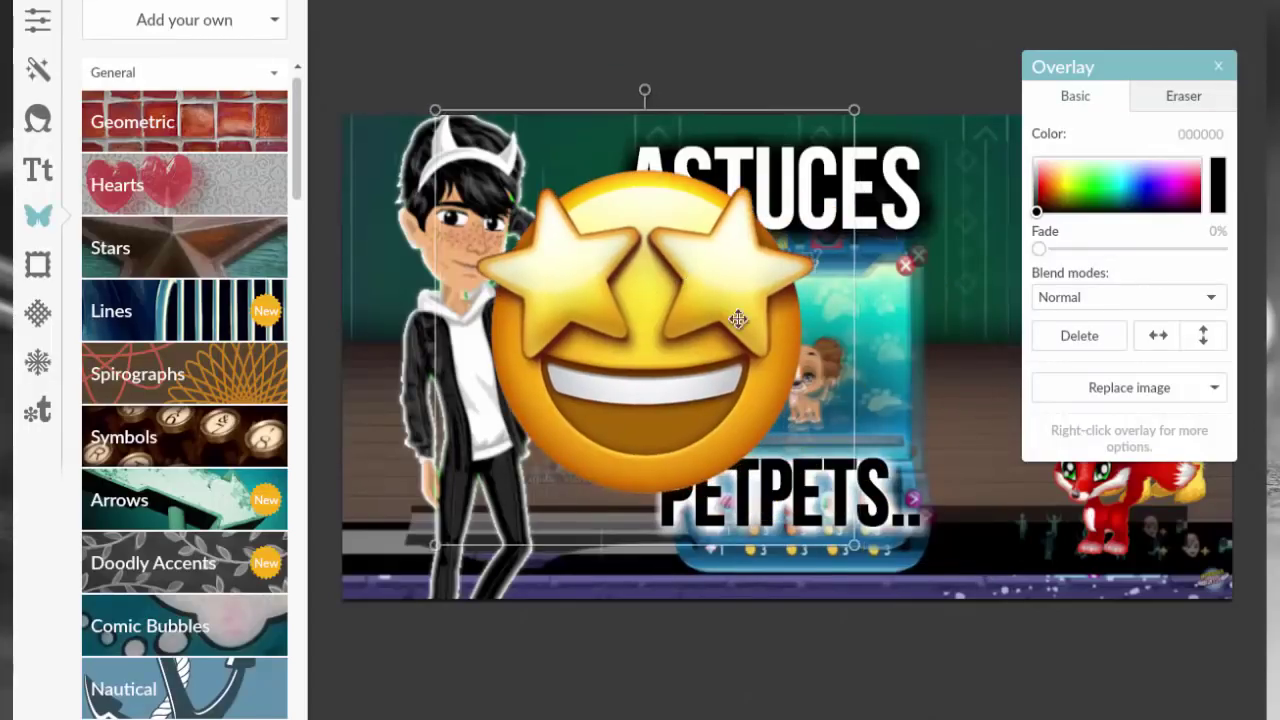
{"action": "left_click_drag", "start_coordinate": [855, 547], "coordinate": [608, 314]}
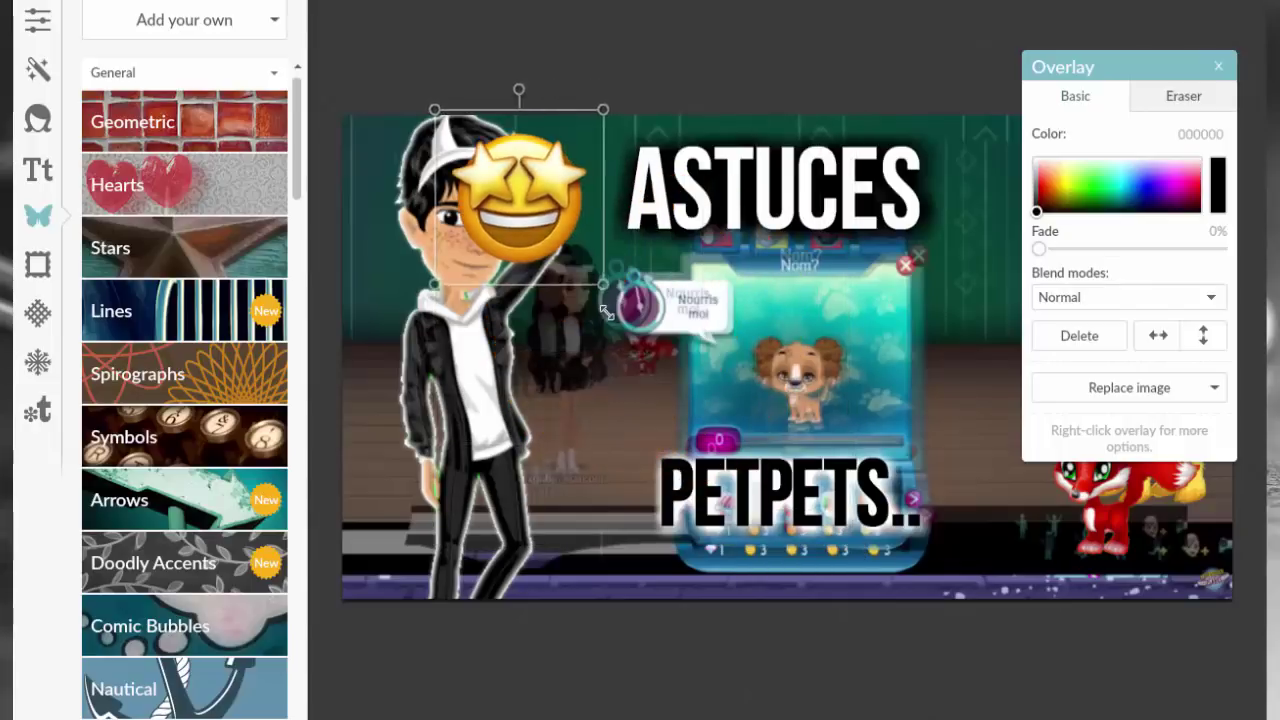
{"action": "left_click_drag", "start_coordinate": [530, 186], "coordinate": [1022, 173]}
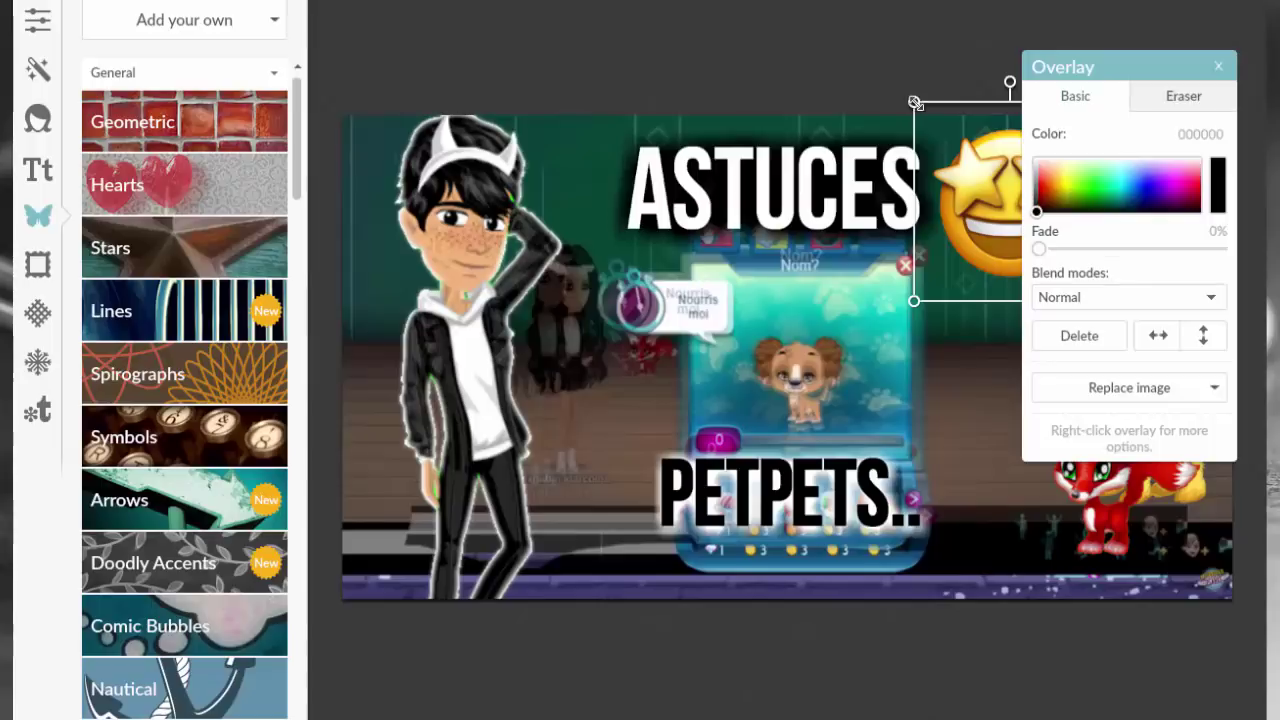
{"action": "left_click_drag", "start_coordinate": [914, 102], "coordinate": [955, 145]}
{"action": "left_click_drag", "start_coordinate": [990, 228], "coordinate": [590, 502]}
{"action": "left_click_drag", "start_coordinate": [668, 566], "coordinate": [647, 546]}
{"action": "left_click_drag", "start_coordinate": [586, 472], "coordinate": [600, 488]}
{"action": "left_click_drag", "start_coordinate": [668, 566], "coordinate": [648, 546]}
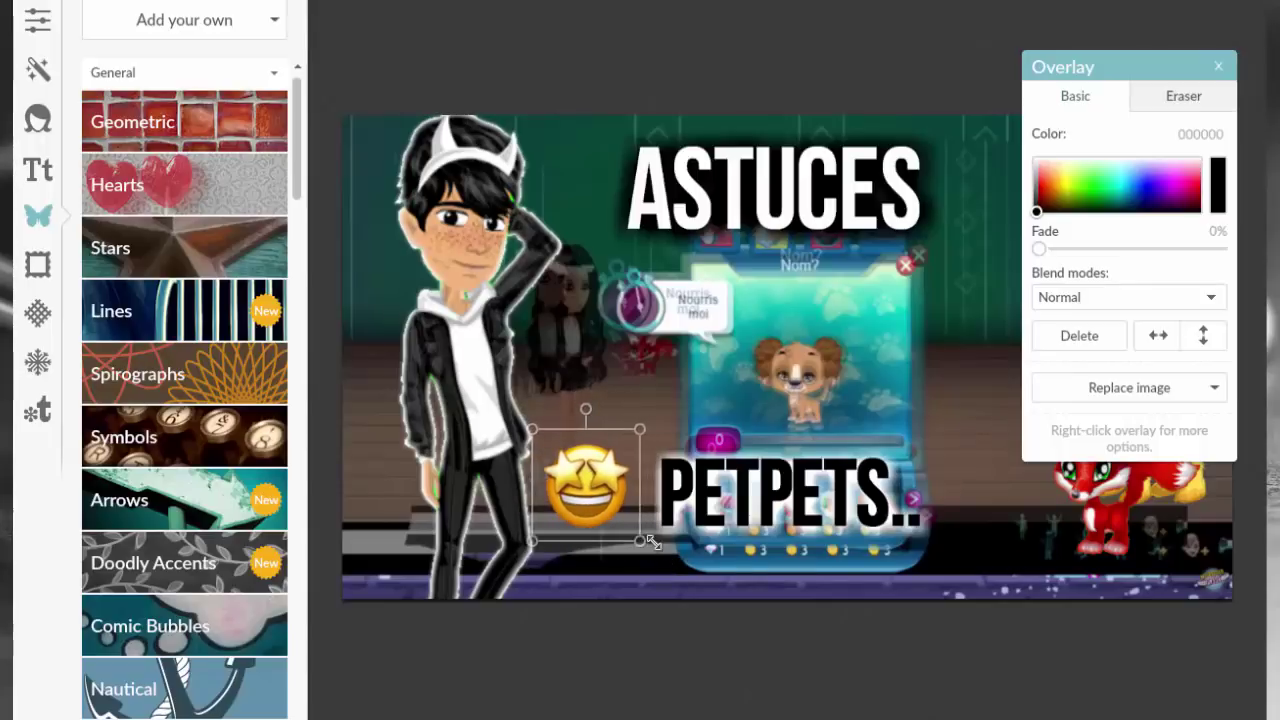
{"action": "left_click_drag", "start_coordinate": [597, 483], "coordinate": [975, 487]}
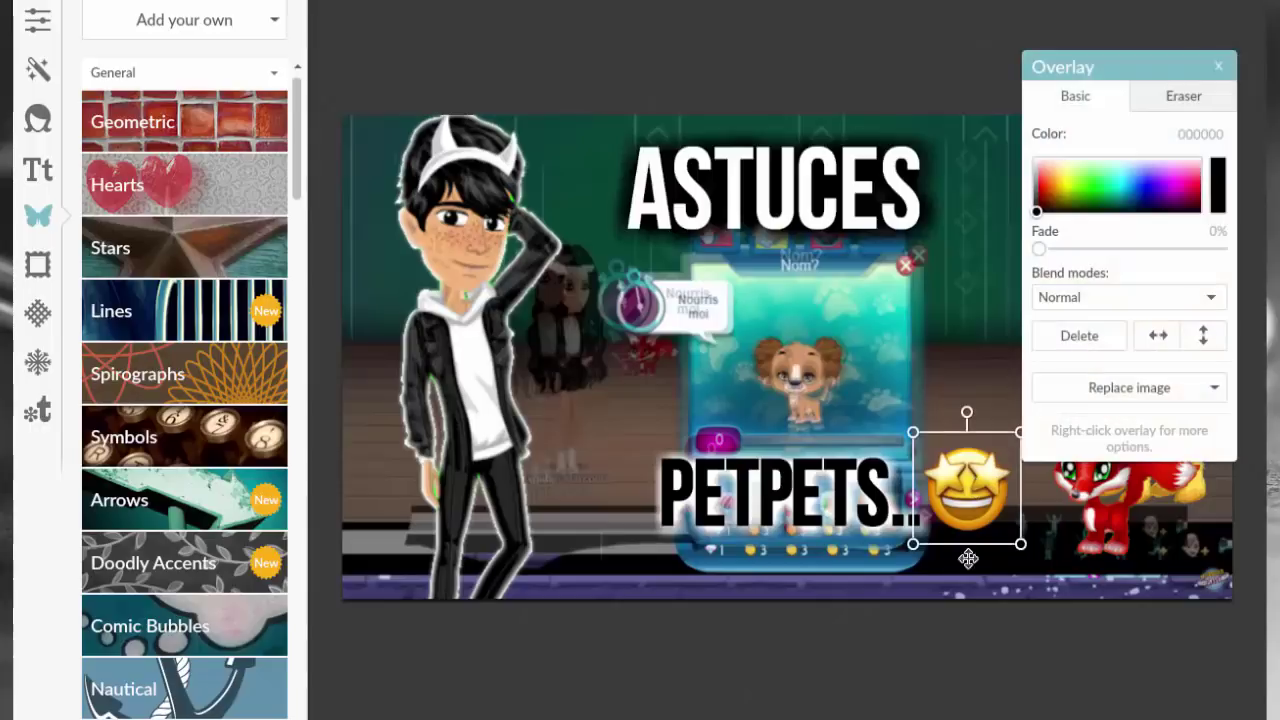
Shift the PETPETS.. title toward the avatar, then bring the emoji up against its final dots and enlarge it slightly
{"action": "left_click", "coordinate": [690, 480]}
{"action": "left_click_drag", "start_coordinate": [690, 480], "coordinate": [617, 484]}
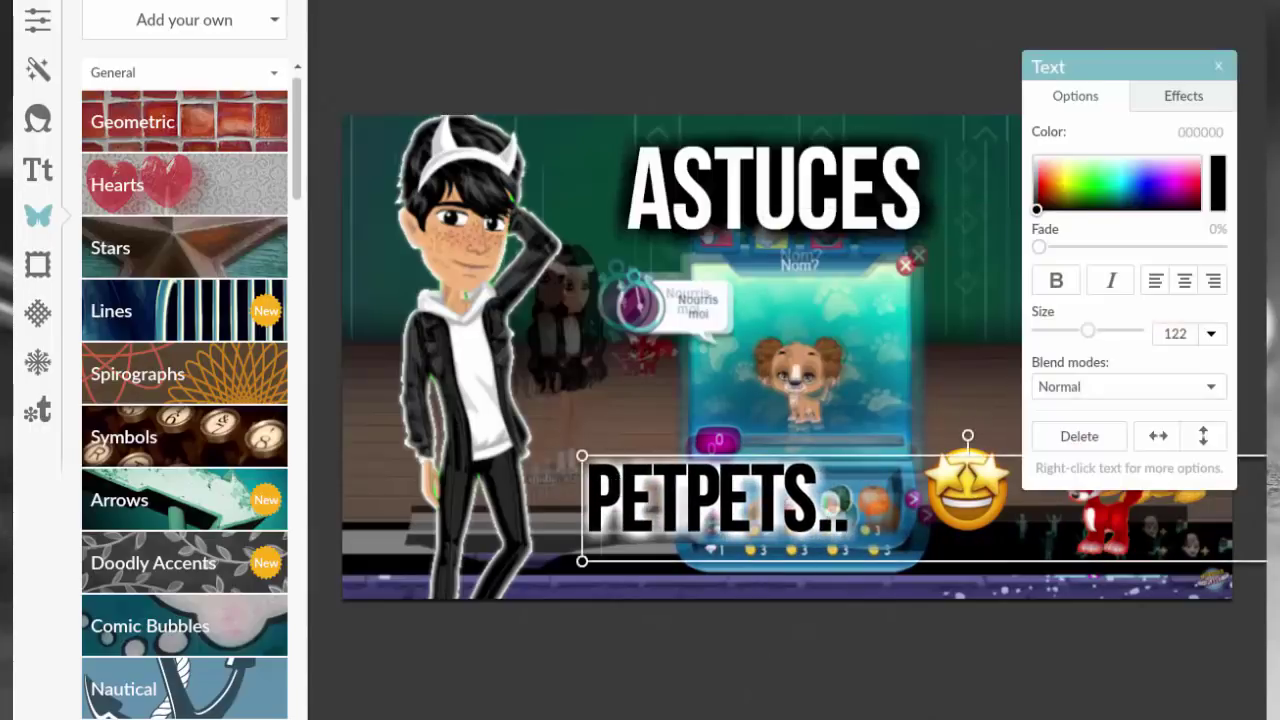
{"action": "left_click", "coordinate": [891, 642]}
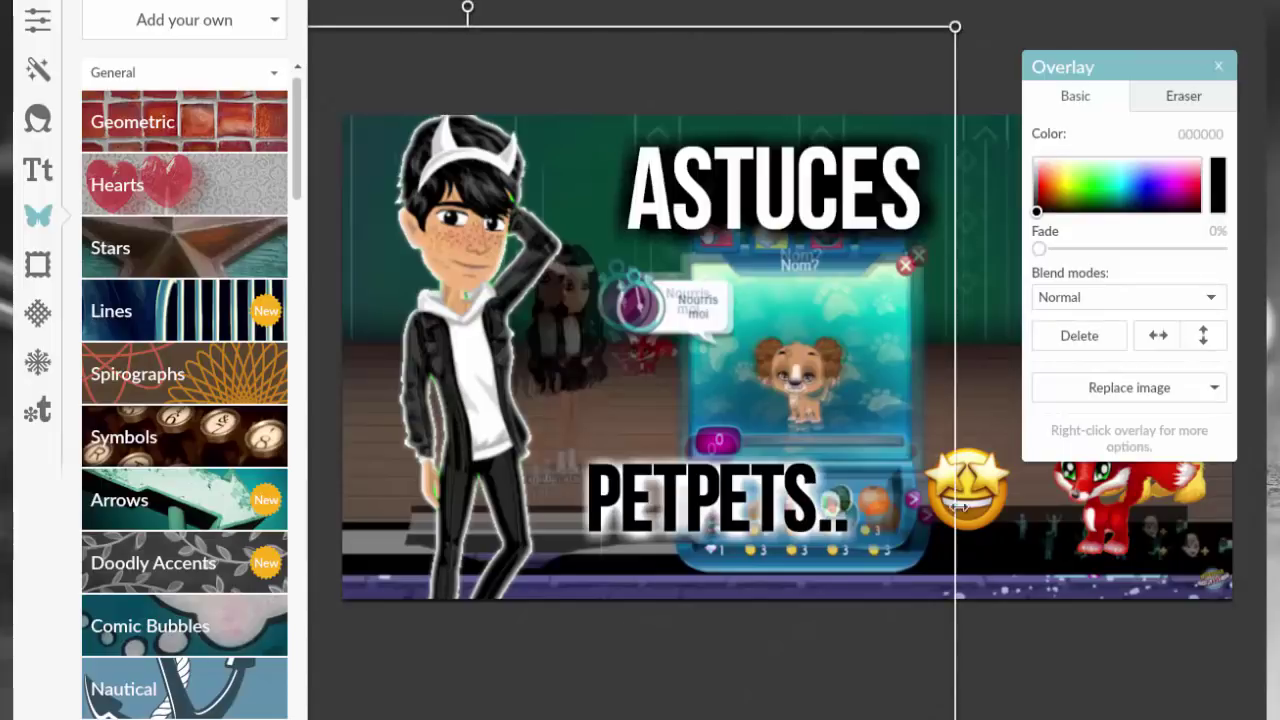
{"action": "left_click", "coordinate": [958, 505]}
{"action": "left_click_drag", "start_coordinate": [958, 505], "coordinate": [901, 511]}
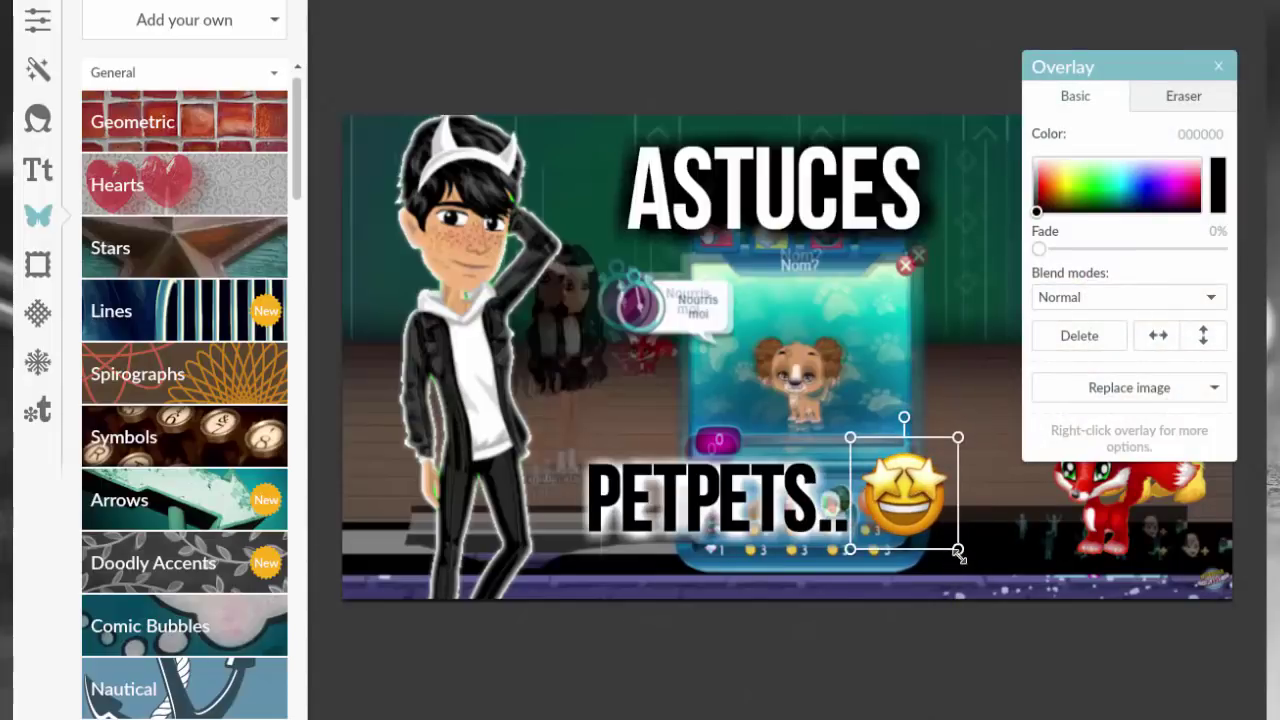
{"action": "mouse_move", "coordinate": [958, 552]}
{"action": "left_mouse_down"}
{"action": "mouse_move", "coordinate": [975, 568]}
{"action": "mouse_move", "coordinate": [968, 556]}
{"action": "left_mouse_up"}
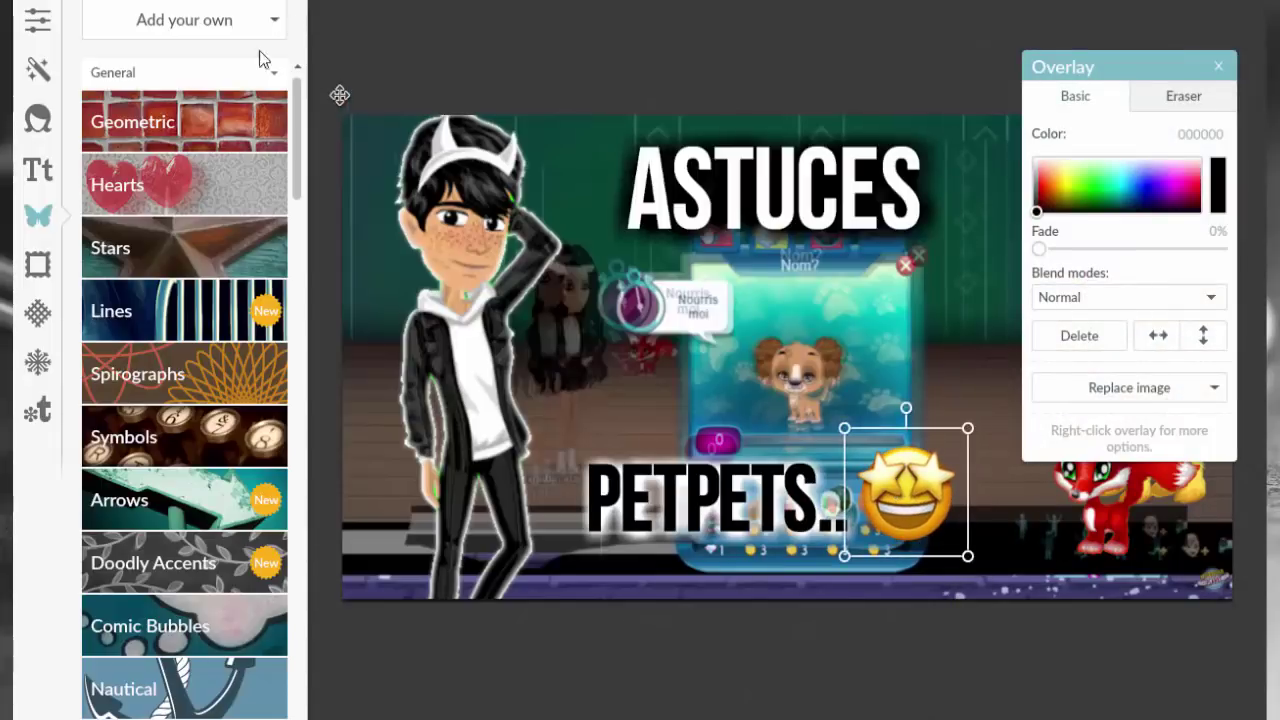
Add the frame image cadre.png from the computer as an overlay
{"action": "left_click", "coordinate": [162, 18]}
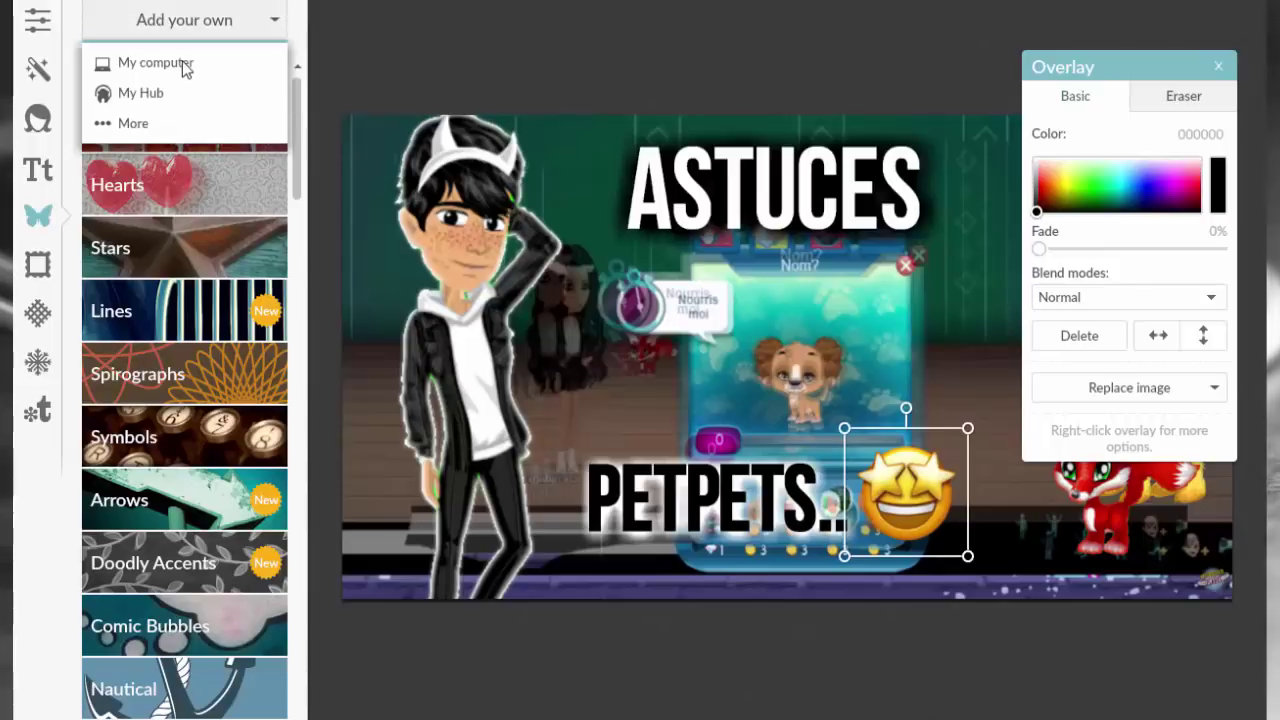
{"action": "left_click", "coordinate": [184, 66]}
{"action": "type", "text": "ca"}
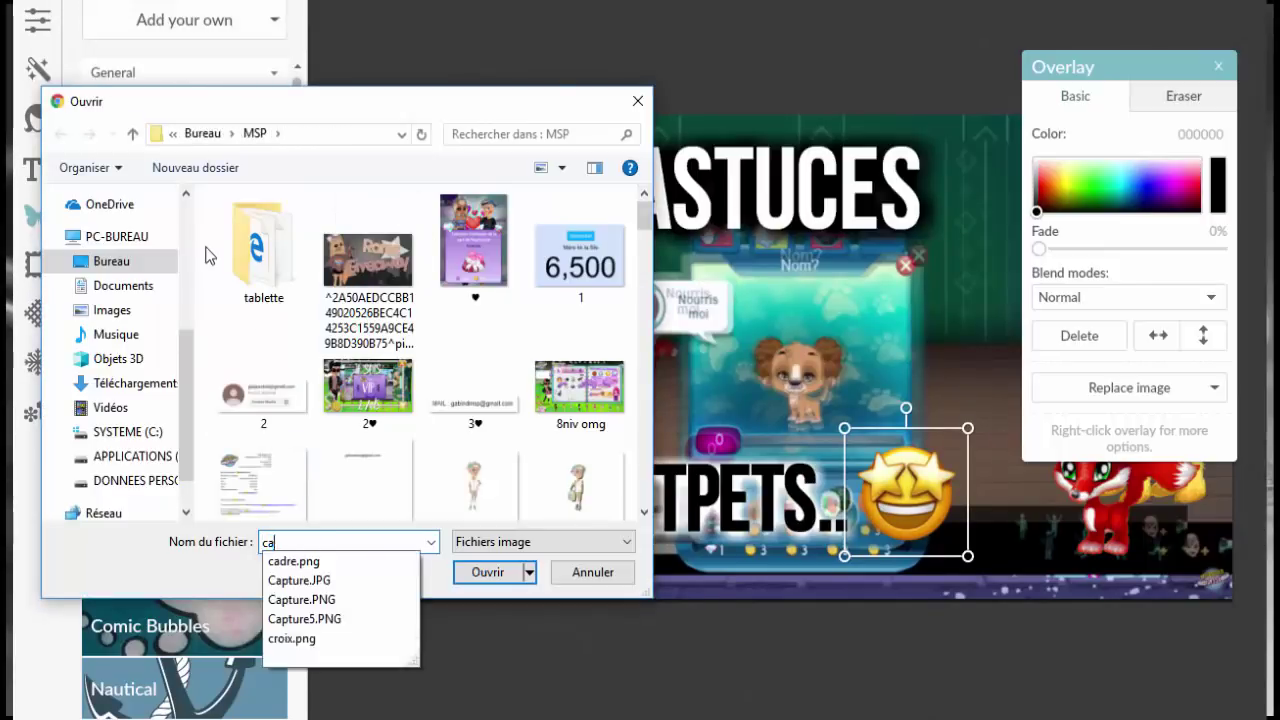
{"action": "type", "text": "dre.png"}
{"action": "key", "text": "Return"}
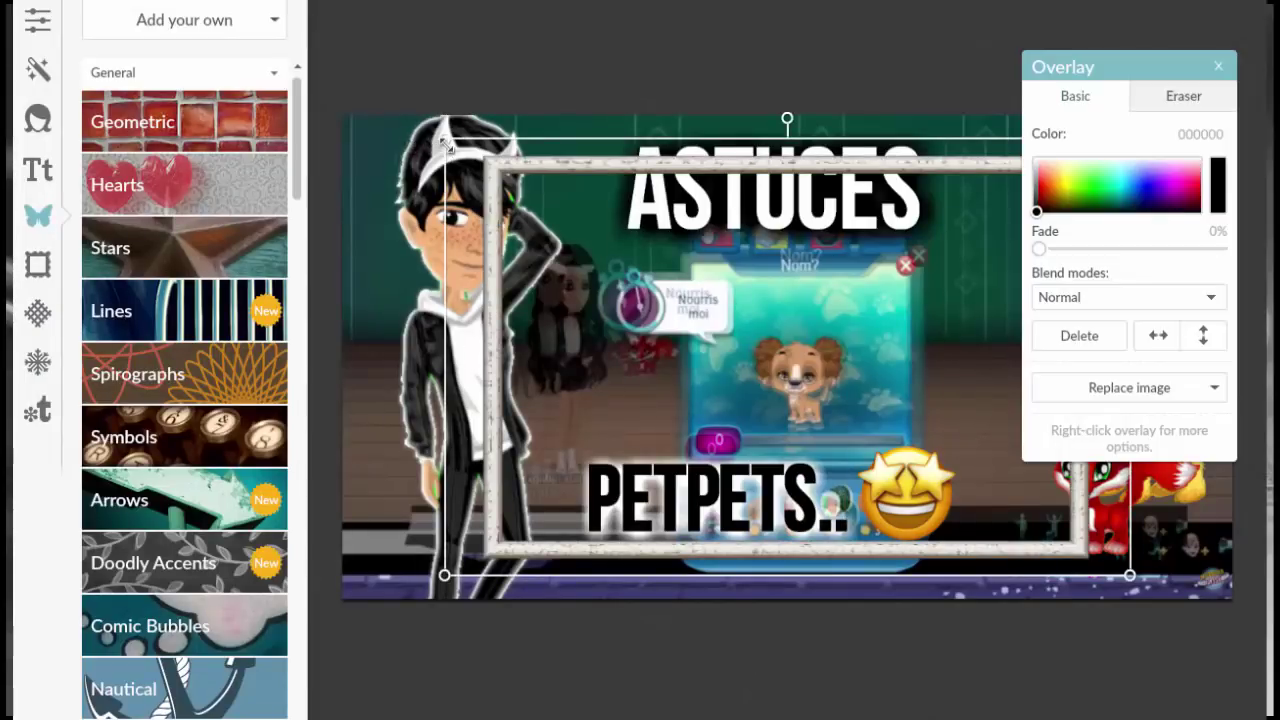
Enlarge the white frame and position it around both titles so its sides run behind the avatar and the lion and fox
{"action": "left_click_drag", "start_coordinate": [446, 146], "coordinate": [308, 16]}
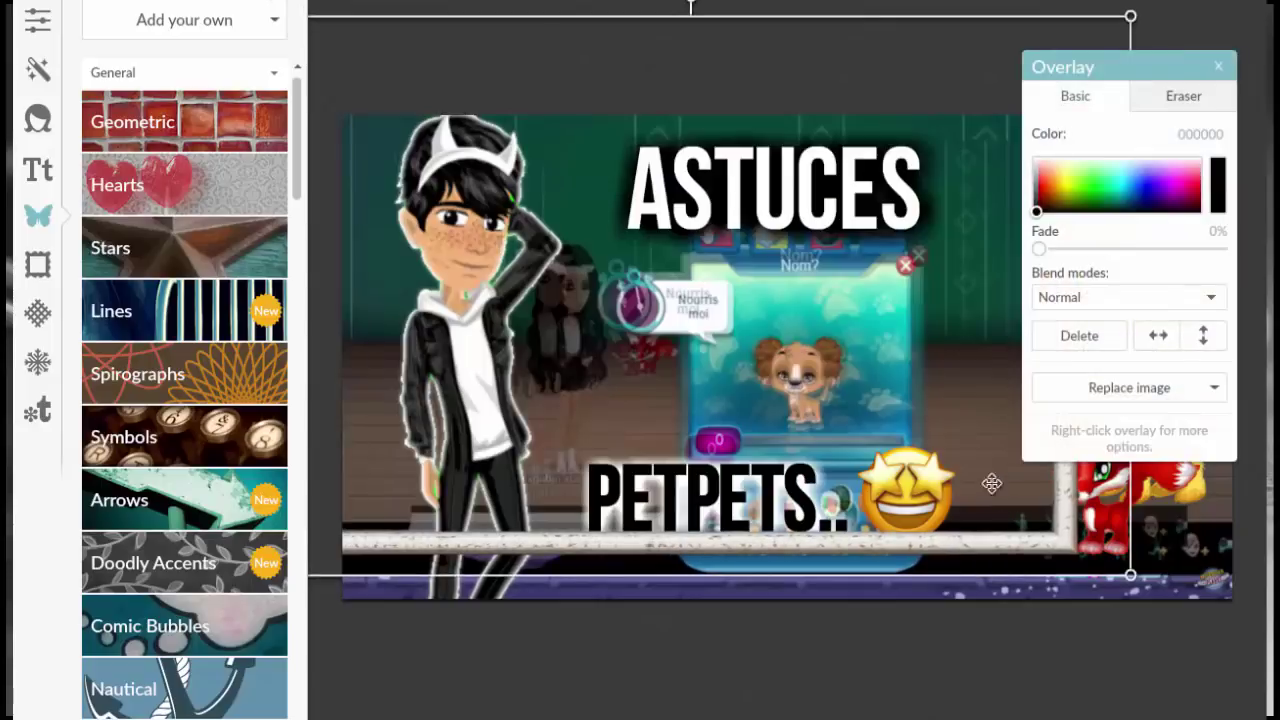
{"action": "left_click_drag", "start_coordinate": [1055, 532], "coordinate": [1122, 578]}
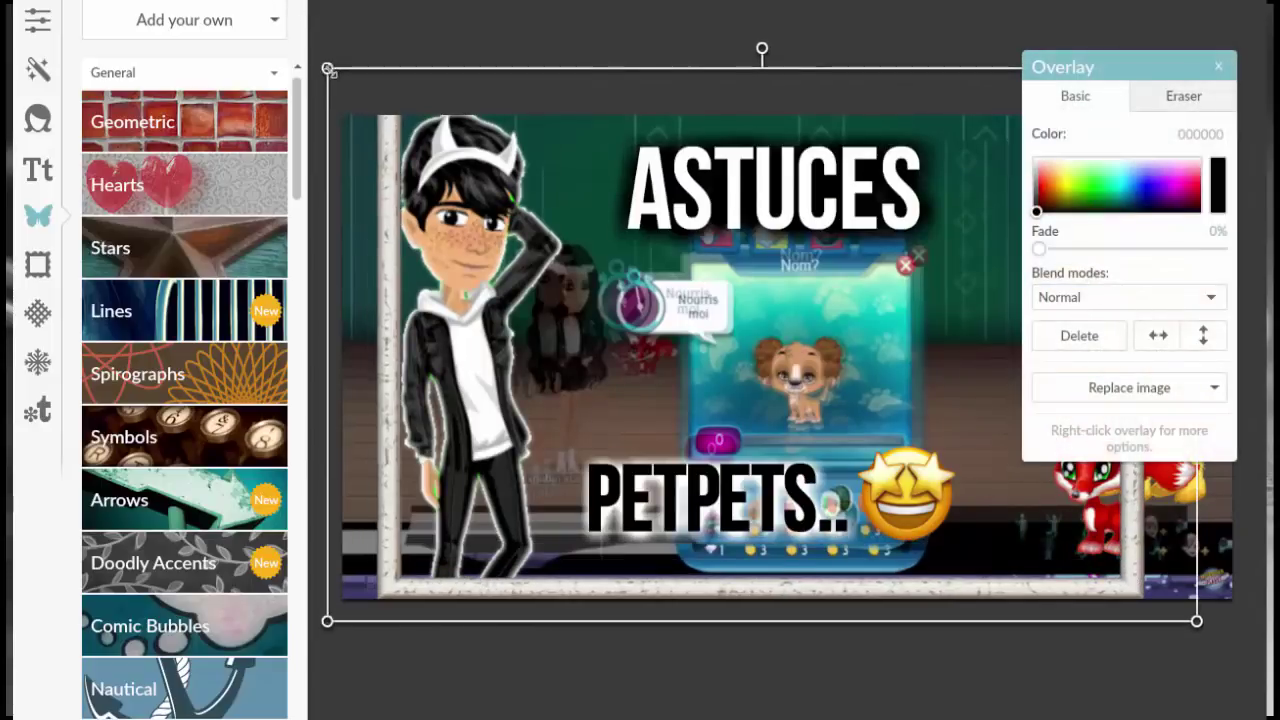
{"action": "left_click_drag", "start_coordinate": [323, 63], "coordinate": [388, 107]}
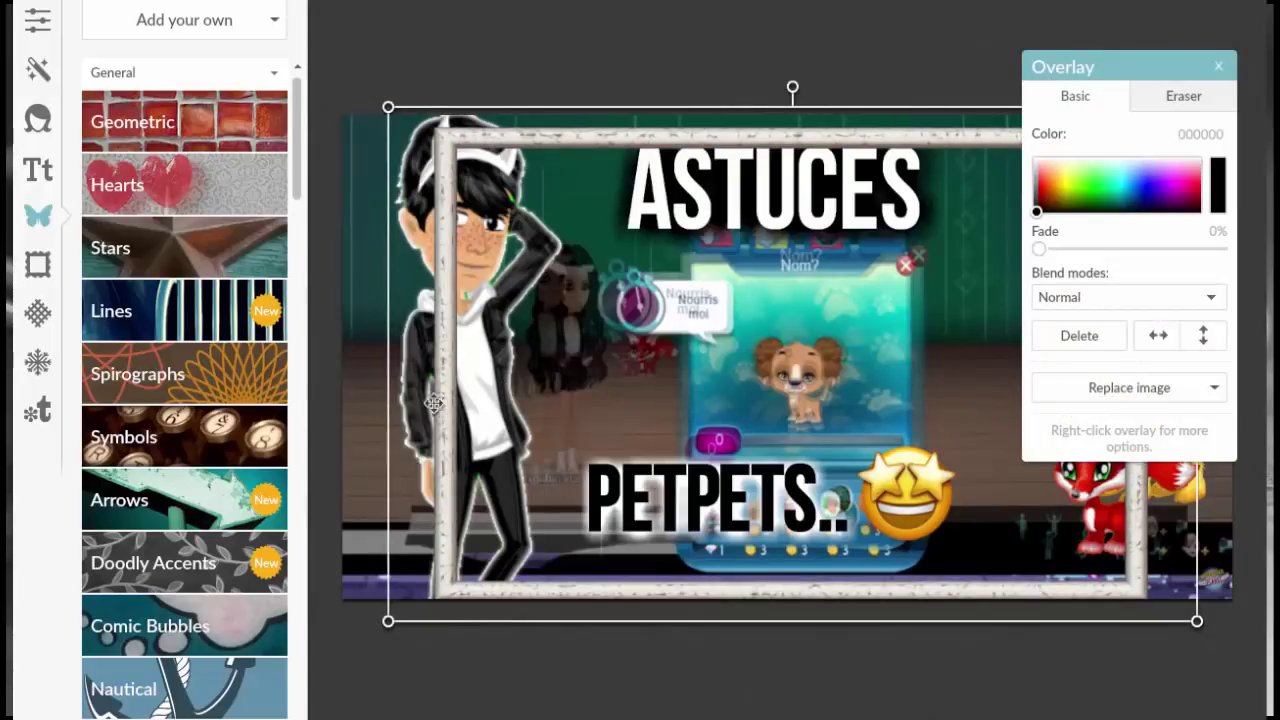
{"action": "left_click_drag", "start_coordinate": [442, 402], "coordinate": [448, 391]}
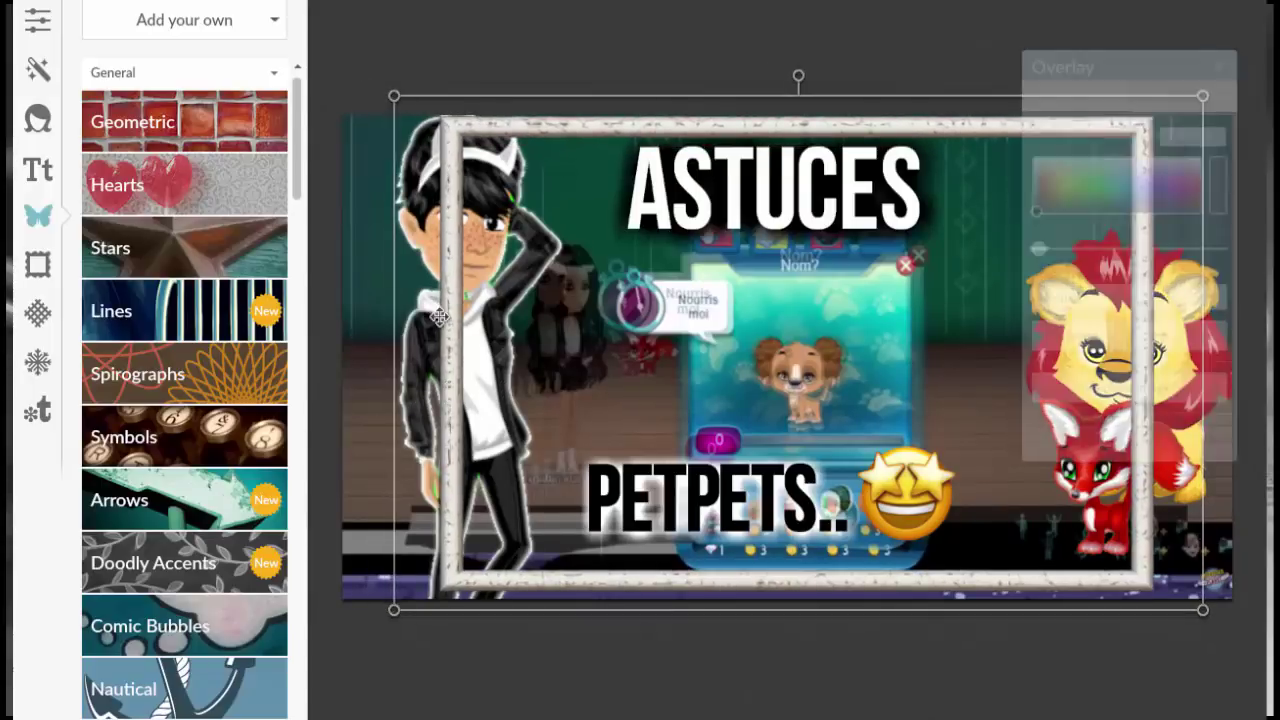
{"action": "left_click_drag", "start_coordinate": [396, 93], "coordinate": [416, 111]}
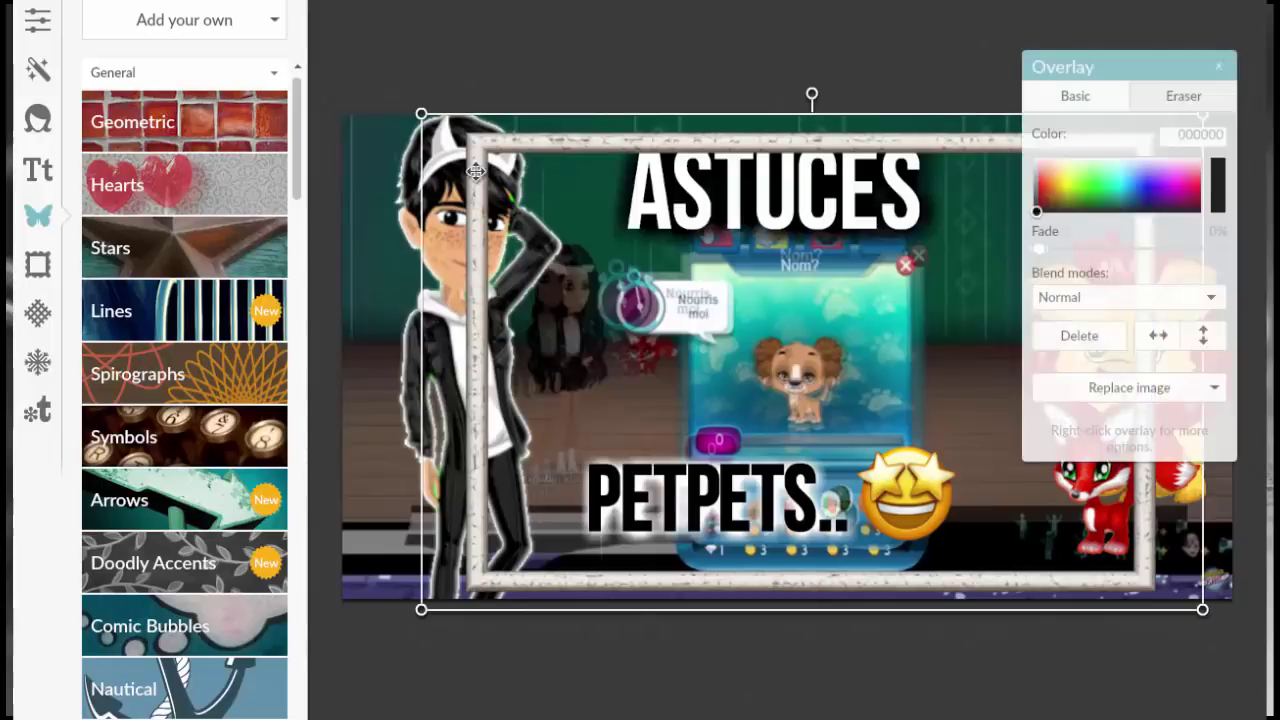
{"action": "left_click_drag", "start_coordinate": [468, 172], "coordinate": [468, 172]}
Erase the frame parts covering the avatar, the lion and the fox, using eraser size 44 and hardness 80
{"action": "left_click", "coordinate": [1183, 96]}
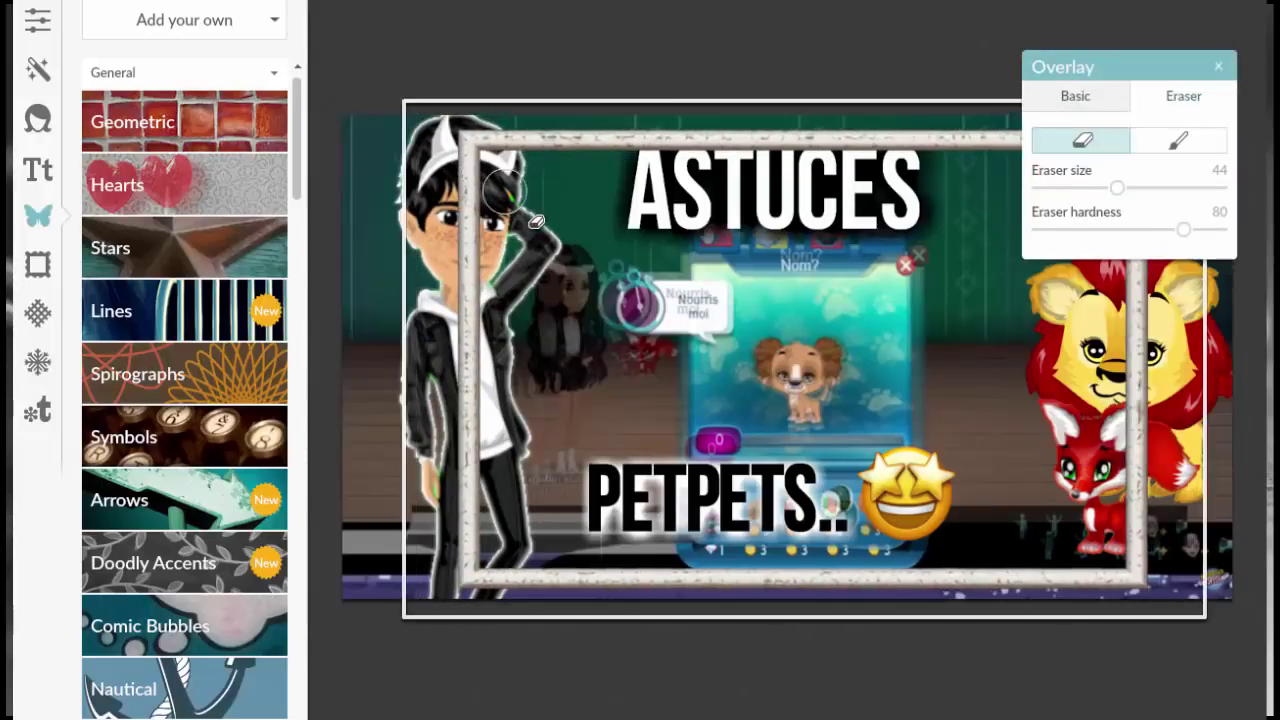
{"action": "mouse_move", "coordinate": [505, 182]}
{"action": "left_mouse_down"}
{"action": "mouse_move", "coordinate": [477, 140]}
{"action": "mouse_move", "coordinate": [502, 145]}
{"action": "mouse_move", "coordinate": [482, 140]}
{"action": "mouse_move", "coordinate": [477, 163]}
{"action": "mouse_move", "coordinate": [491, 375]}
{"action": "mouse_move", "coordinate": [450, 585]}
{"action": "mouse_move", "coordinate": [463, 525]}
{"action": "mouse_move", "coordinate": [462, 565]}
{"action": "left_mouse_up"}
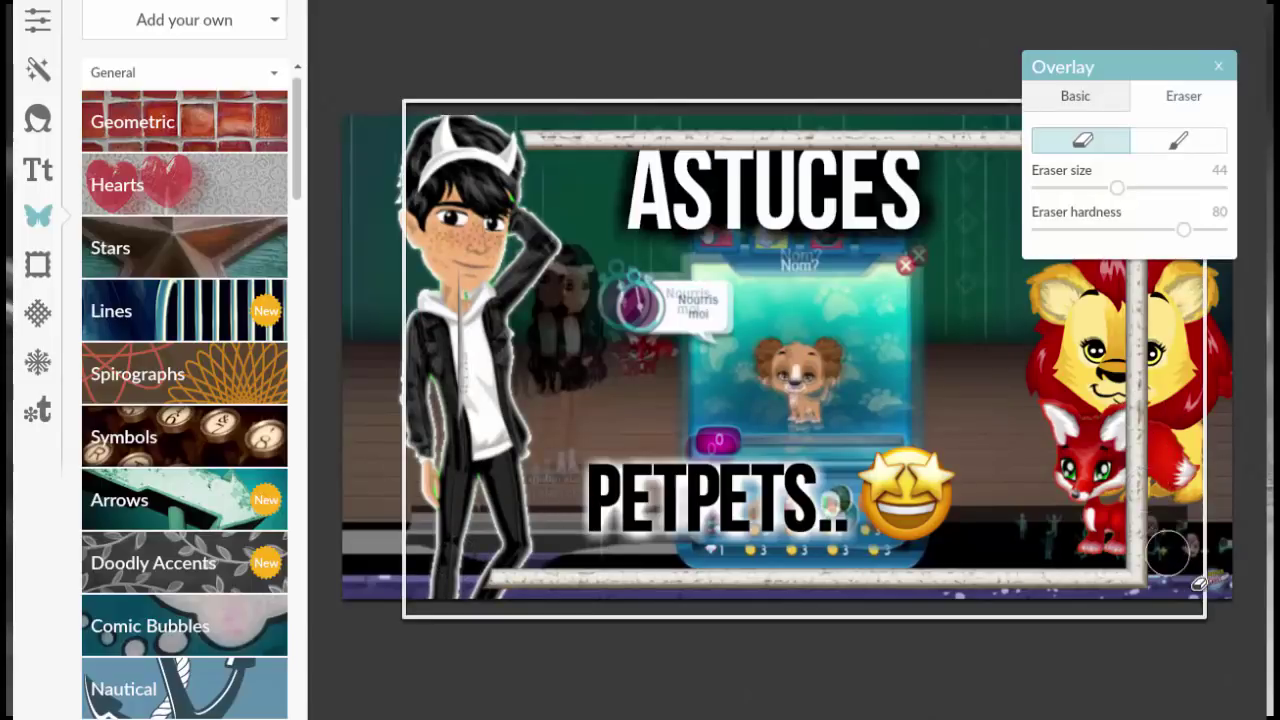
{"action": "mouse_move", "coordinate": [1188, 585]}
{"action": "left_mouse_down"}
{"action": "mouse_move", "coordinate": [1150, 548]}
{"action": "mouse_move", "coordinate": [1163, 528]}
{"action": "mouse_move", "coordinate": [1170, 300]}
{"action": "left_mouse_up"}
{"action": "left_click_drag", "start_coordinate": [1111, 68], "coordinate": [811, 34]}
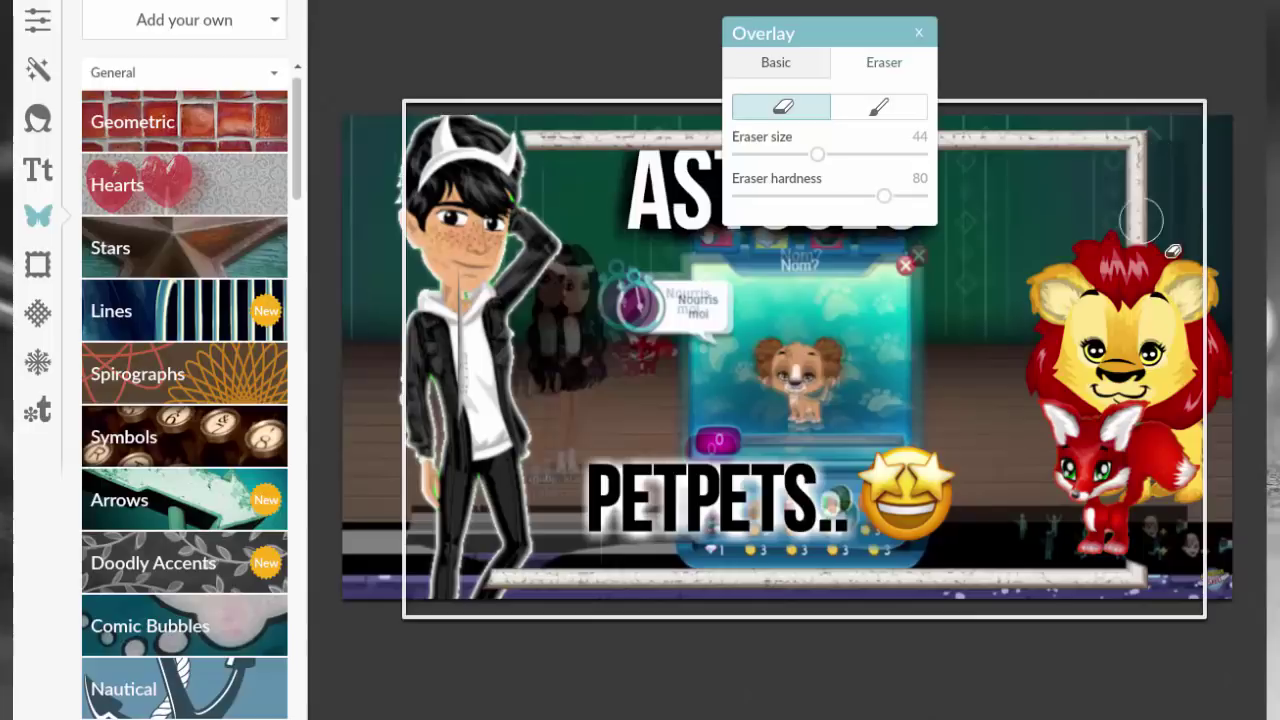
{"action": "left_click", "coordinate": [919, 35]}
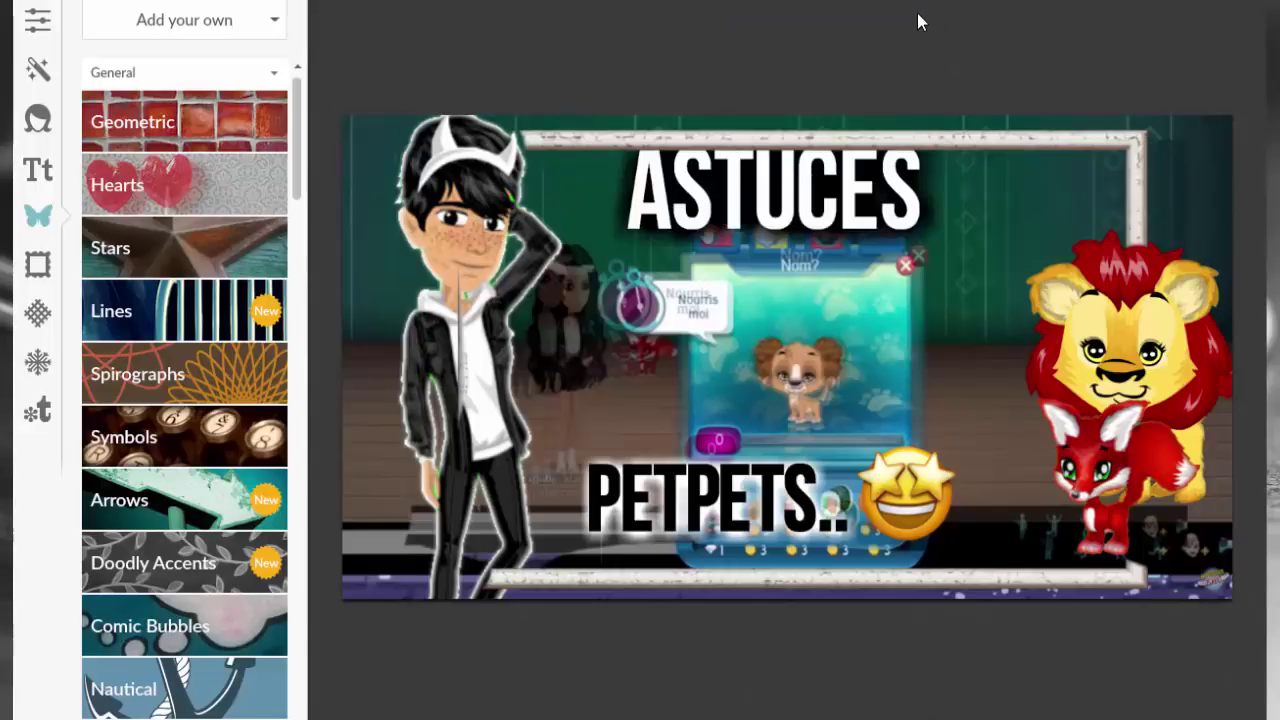
Nudge the frame slightly toward the avatar and deselect it
{"action": "left_click", "coordinate": [895, 500]}
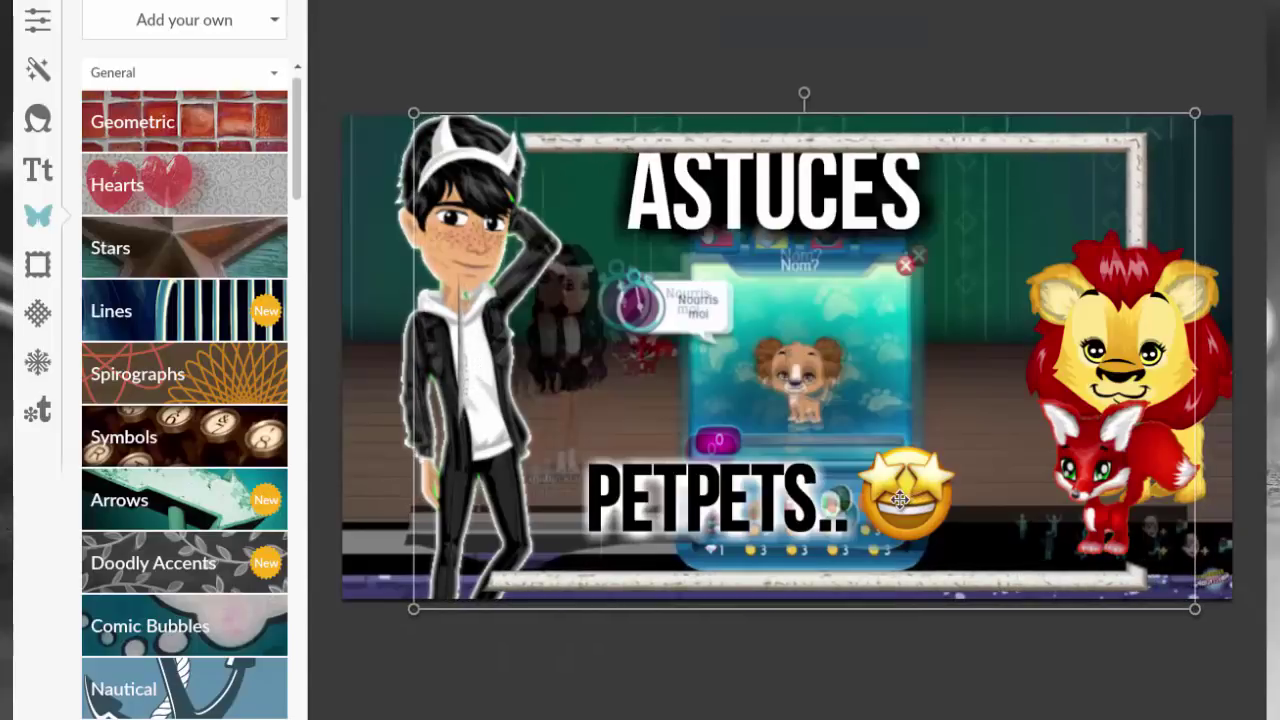
{"action": "left_click_drag", "start_coordinate": [900, 500], "coordinate": [897, 500]}
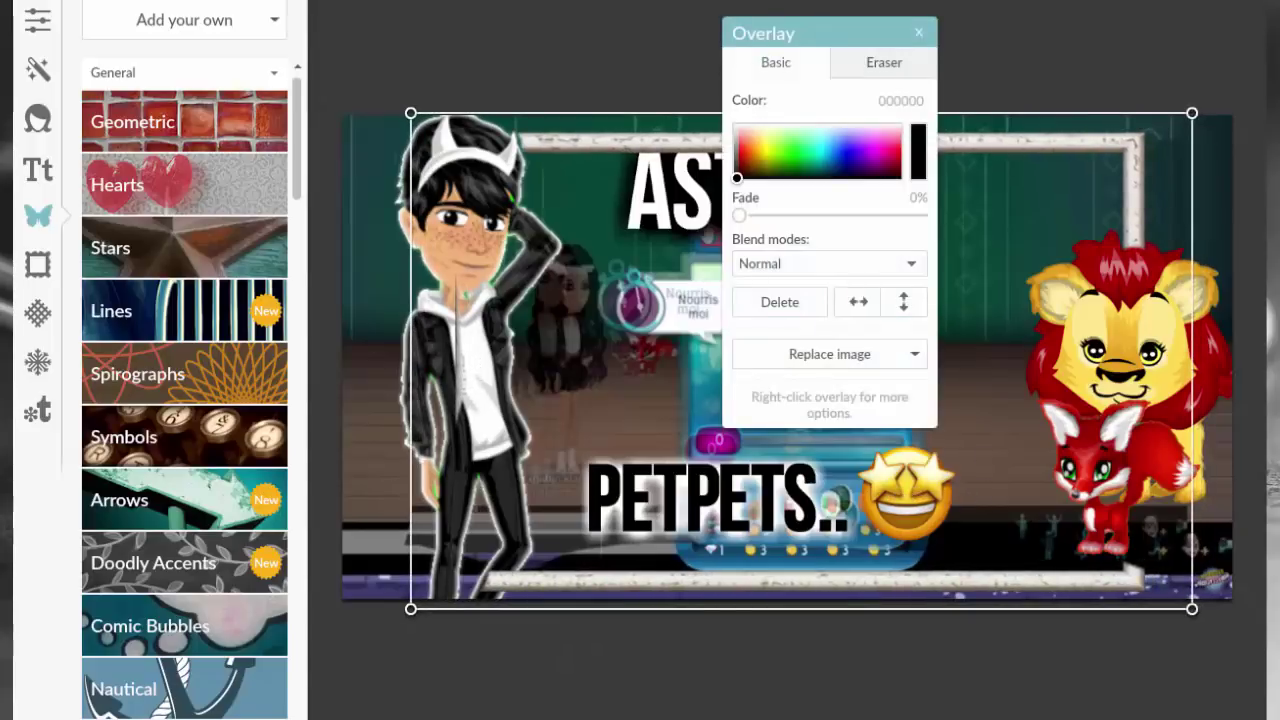
{"action": "left_click", "coordinate": [919, 33]}
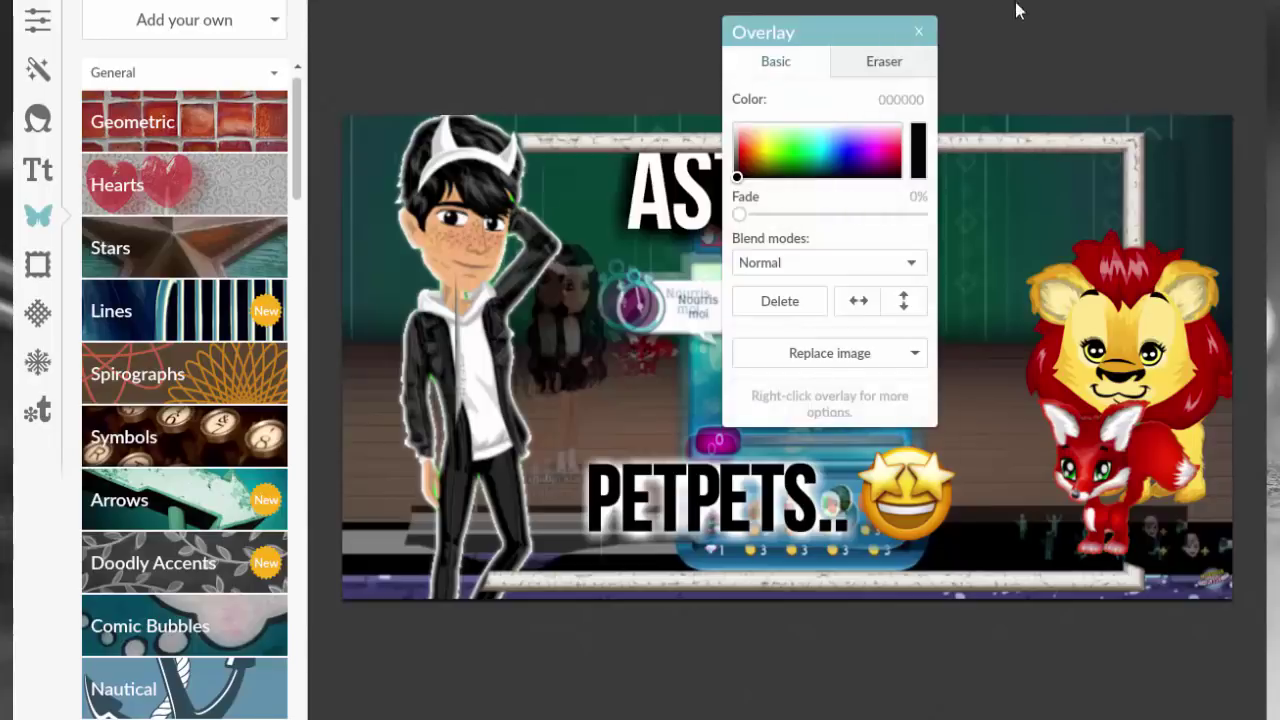
{"action": "left_click", "coordinate": [919, 32]}
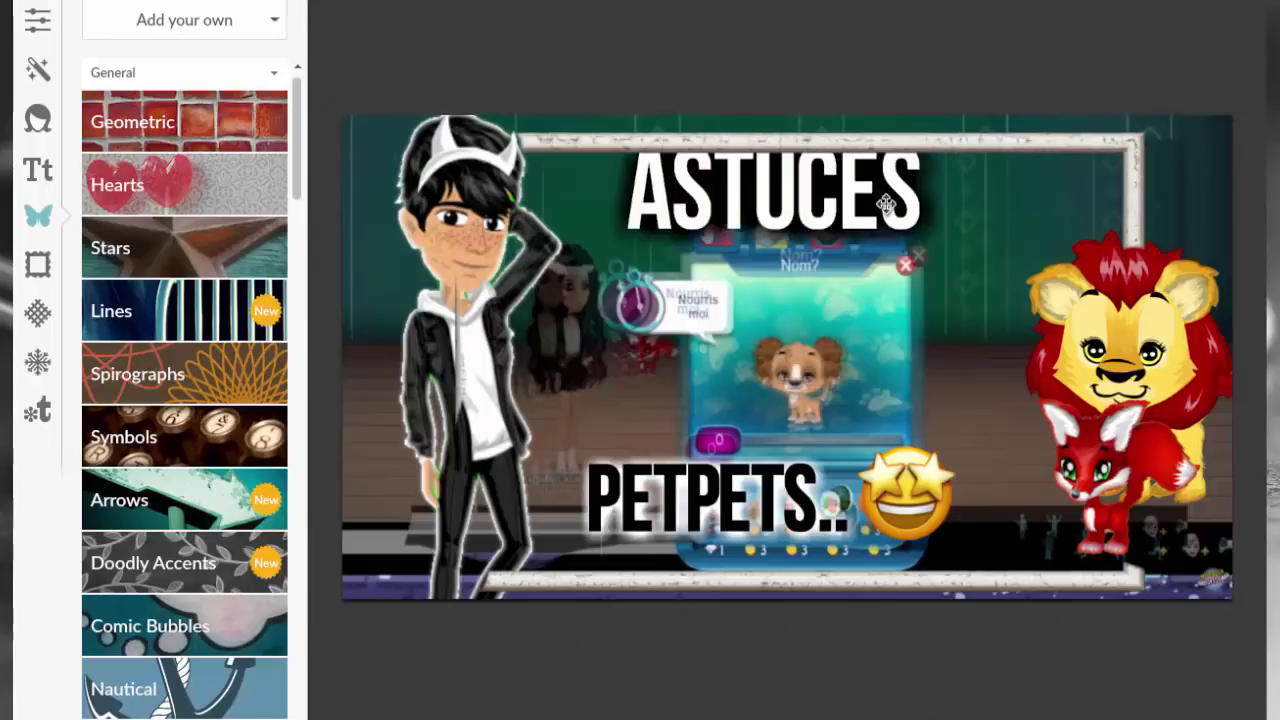
Erase the part of the frame's upper edge that overlaps the ASTUCES title
{"action": "left_click", "coordinate": [964, 122]}
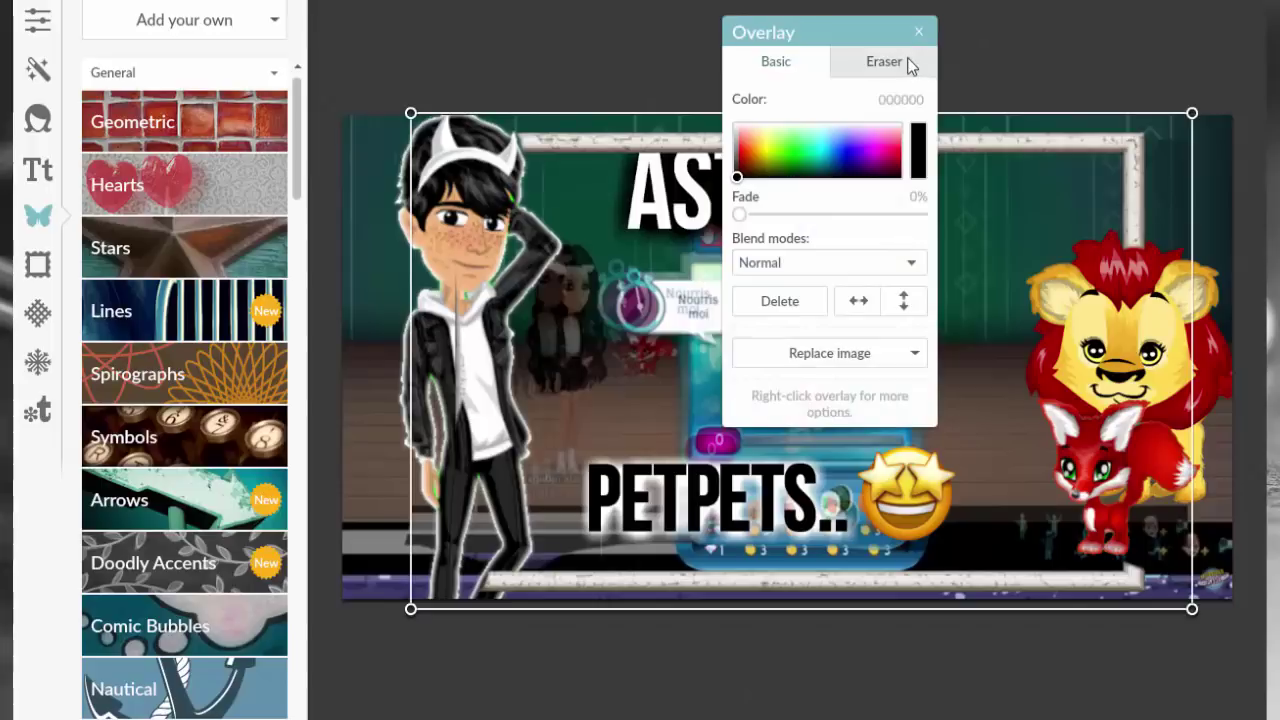
{"action": "left_click", "coordinate": [900, 62]}
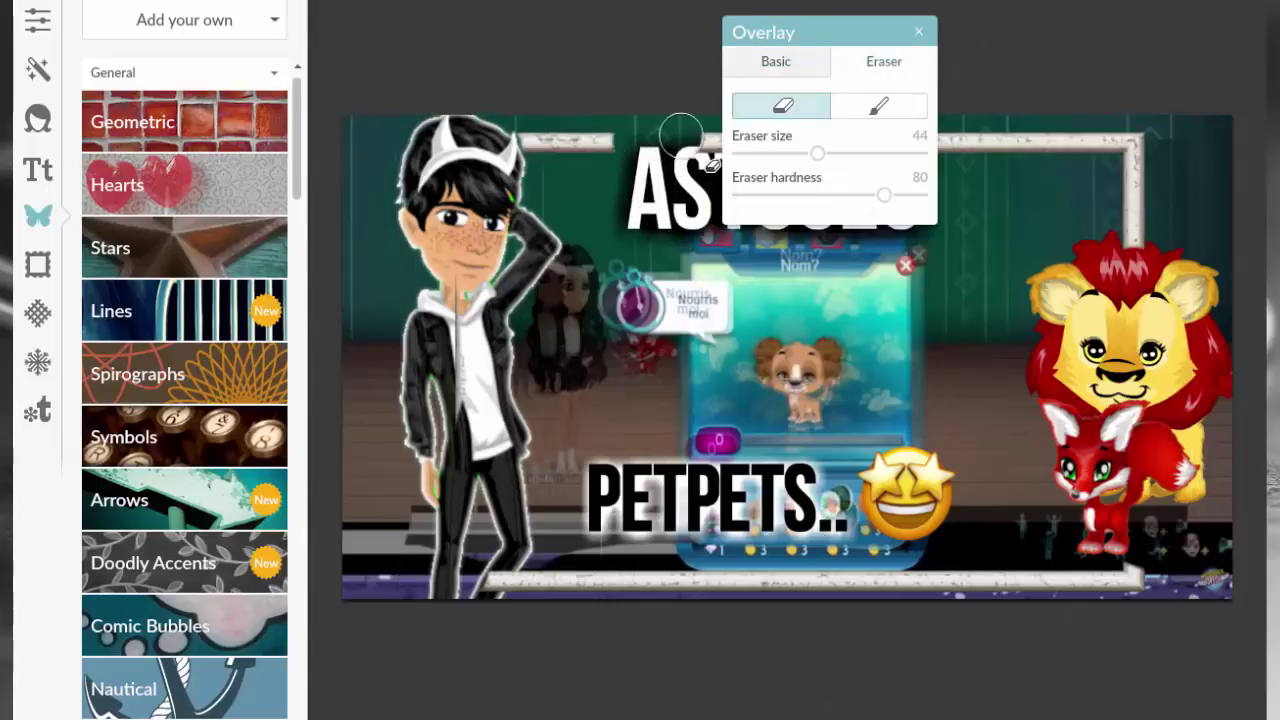
{"action": "left_click_drag", "start_coordinate": [848, 80], "coordinate": [835, 317]}
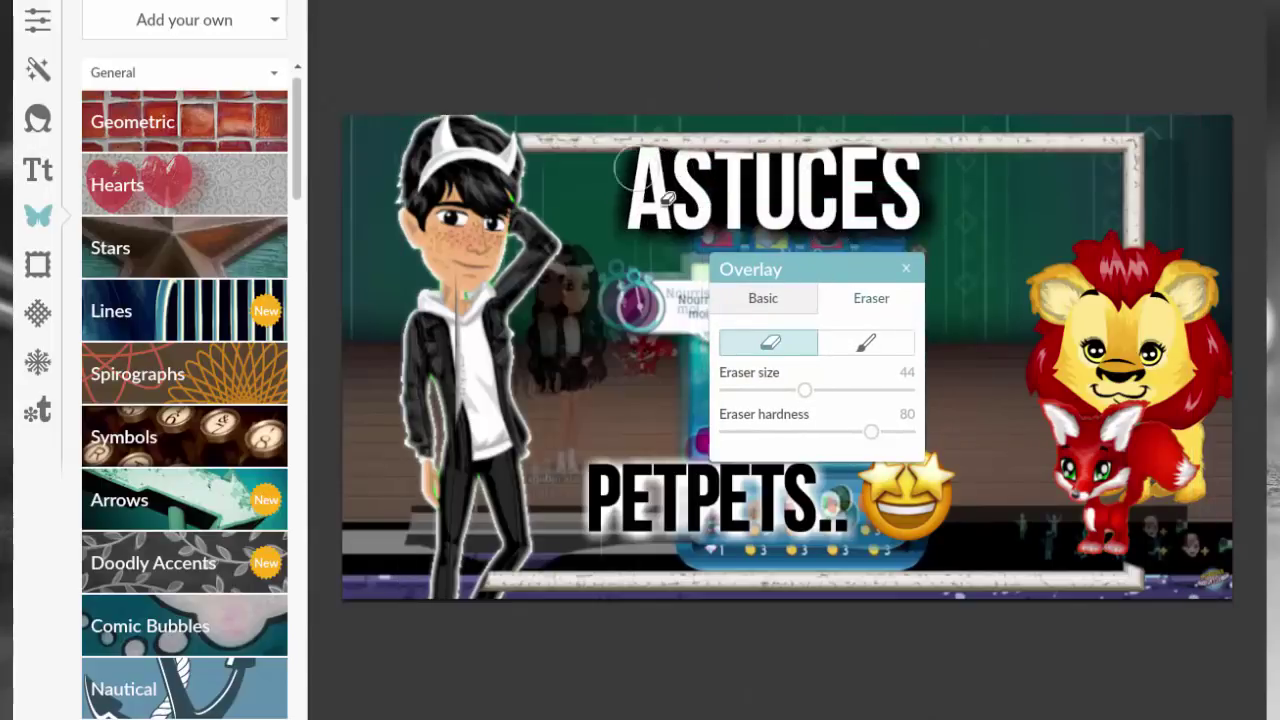
{"action": "left_click_drag", "start_coordinate": [728, 192], "coordinate": [912, 192]}
{"action": "left_click", "coordinate": [906, 268]}
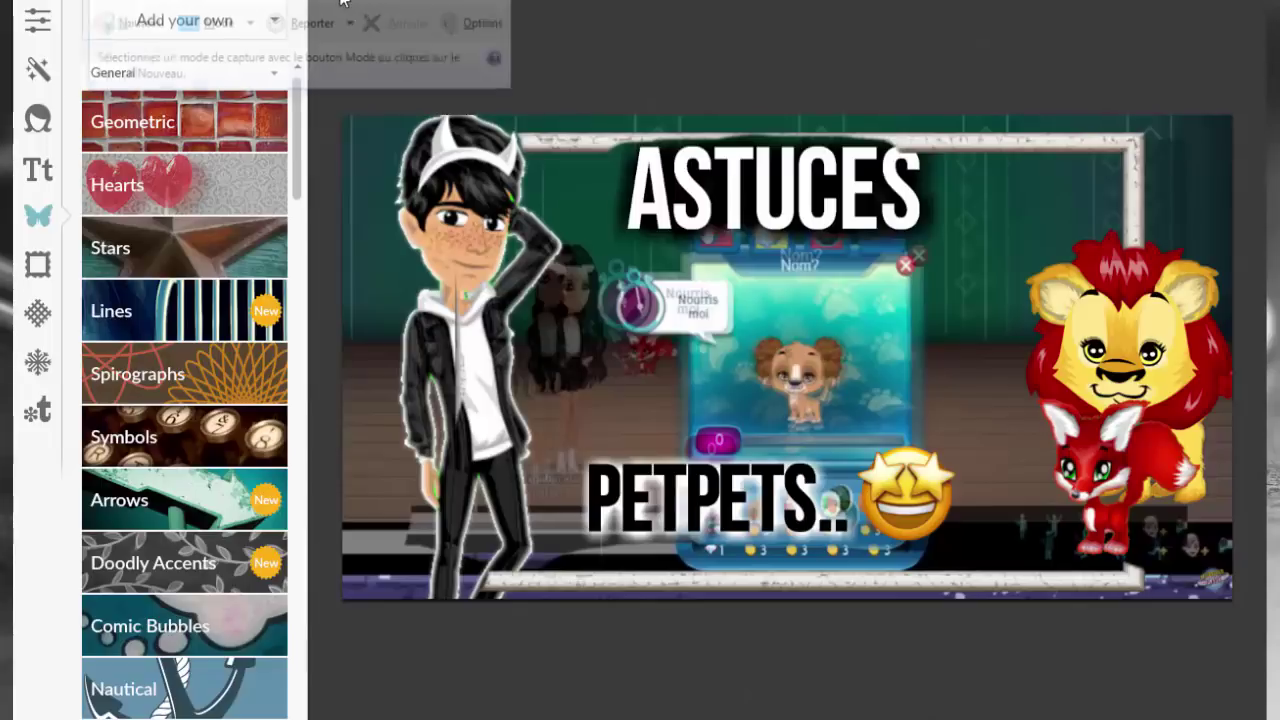
Erase the leftover traces of the frame from the avatar's neck and white hoodie
{"action": "left_click", "coordinate": [560, 140]}
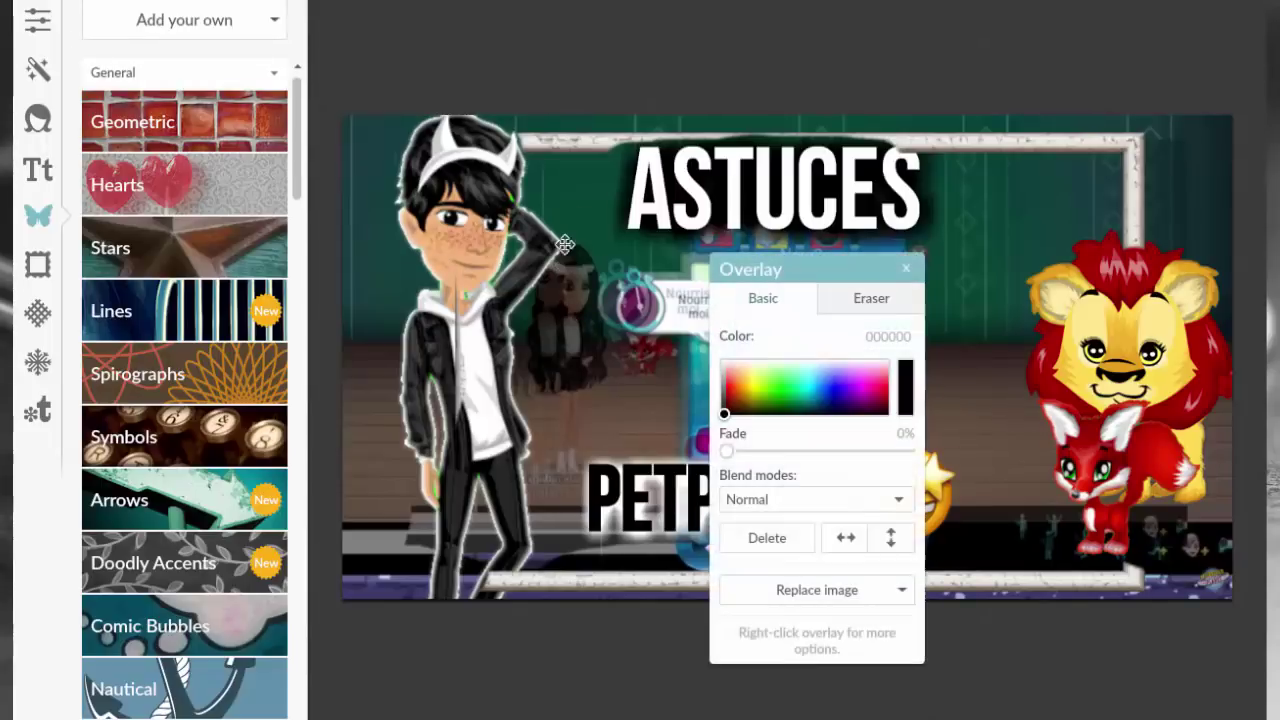
{"action": "left_click_drag", "start_coordinate": [558, 114], "coordinate": [558, 40]}
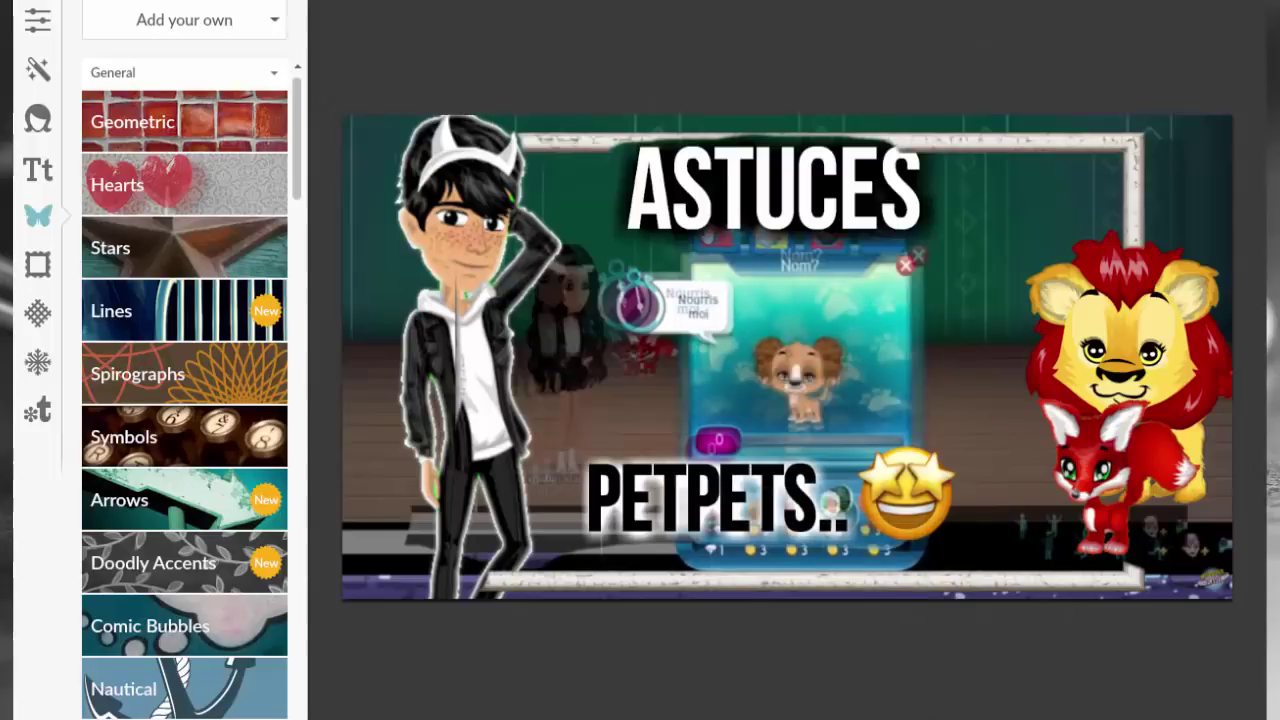
{"action": "left_click", "coordinate": [609, 146]}
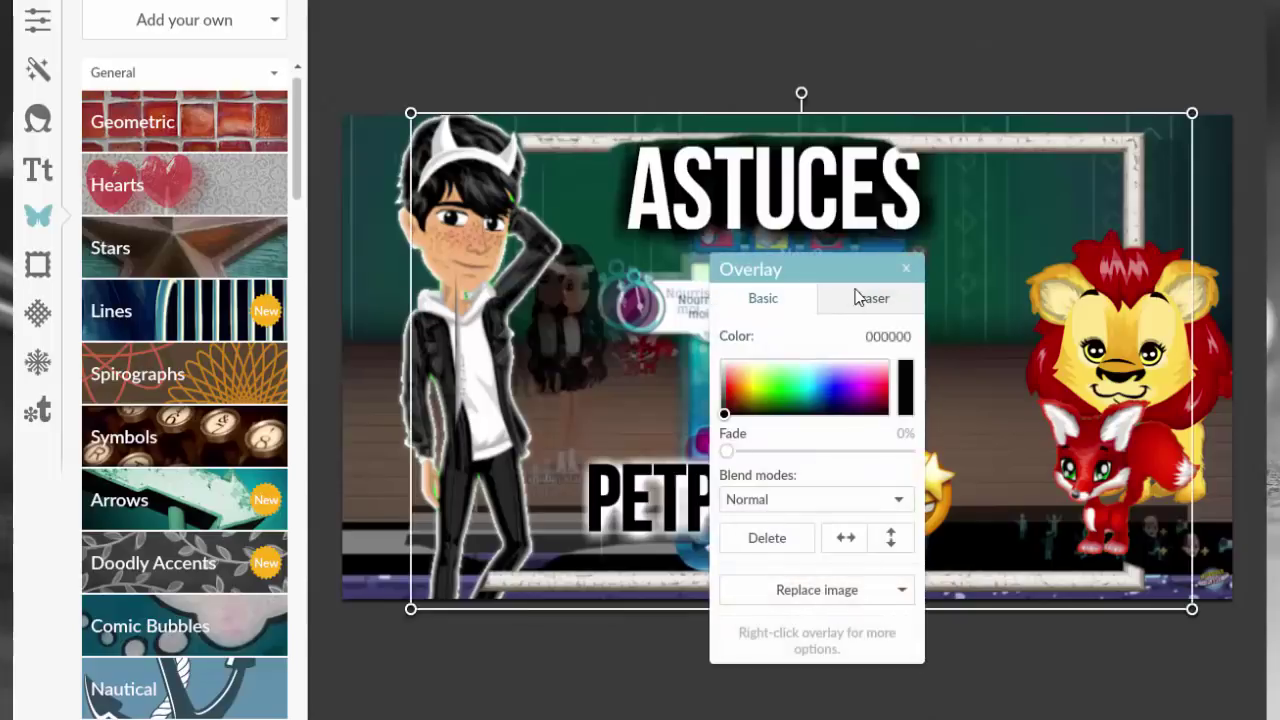
{"action": "left_click", "coordinate": [856, 297]}
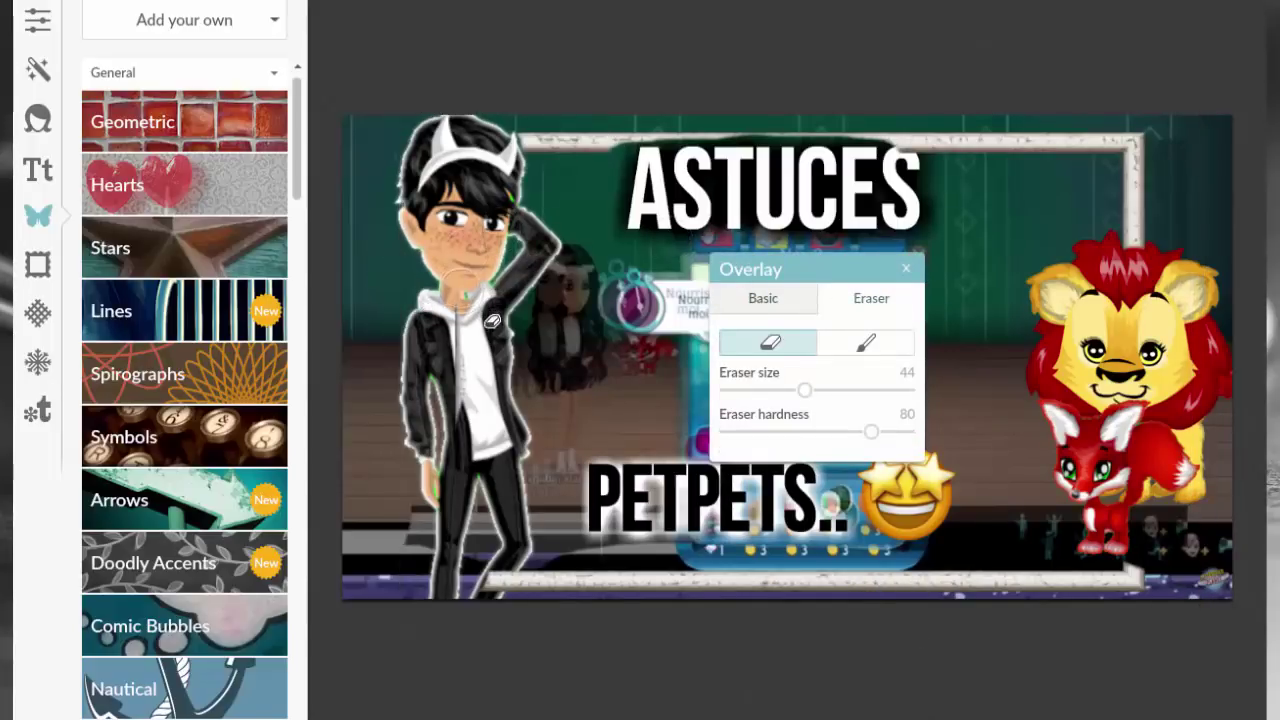
{"action": "mouse_move", "coordinate": [492, 320]}
{"action": "left_mouse_down"}
{"action": "mouse_move", "coordinate": [470, 489]}
{"action": "mouse_move", "coordinate": [440, 470]}
{"action": "left_mouse_up"}
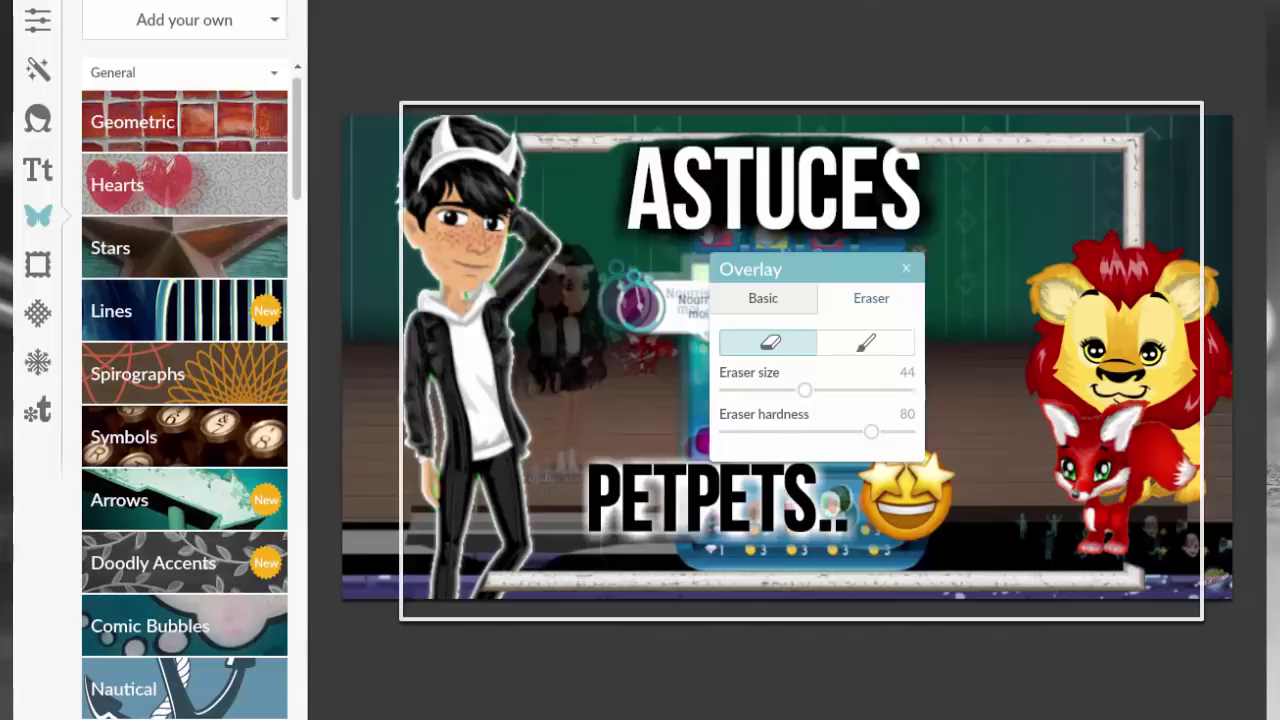
{"action": "left_click", "coordinate": [1059, 29]}
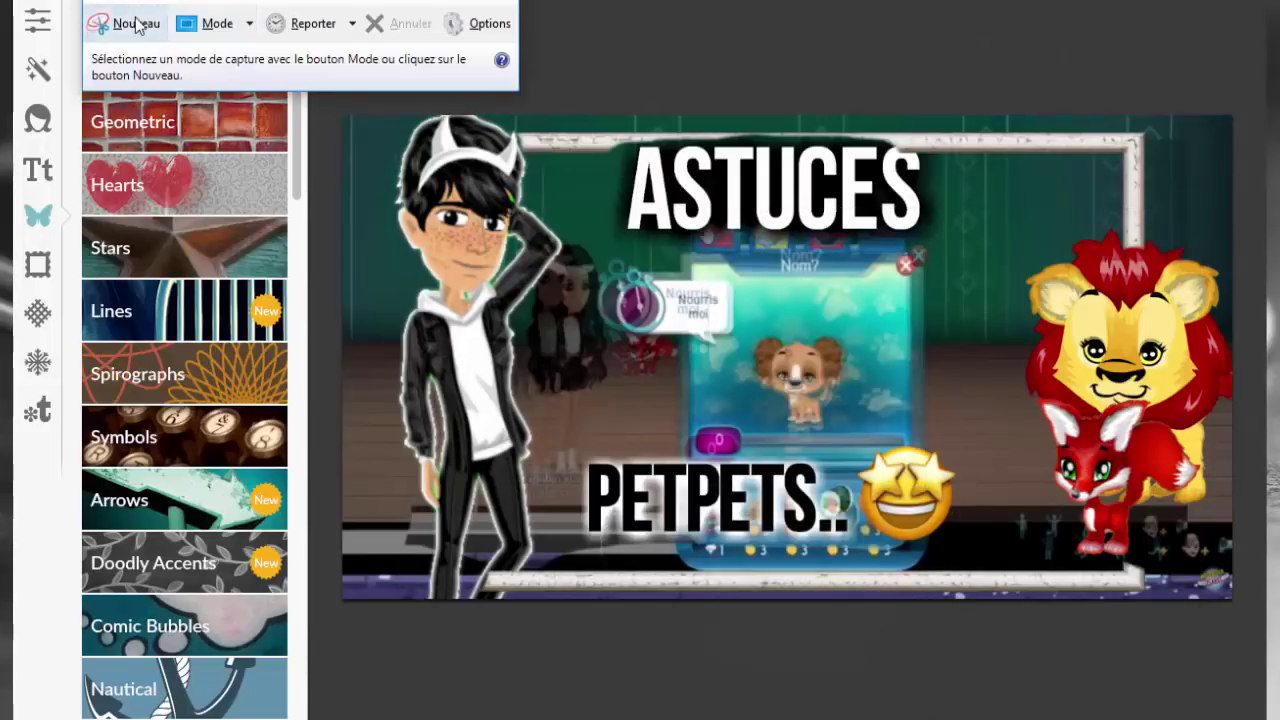
Capture the thumbnail area as a new rectangular snip with the Windows Snipping Tool
{"action": "left_click", "coordinate": [128, 23]}
{"action": "left_click_drag", "start_coordinate": [356, 121], "coordinate": [1228, 594]}
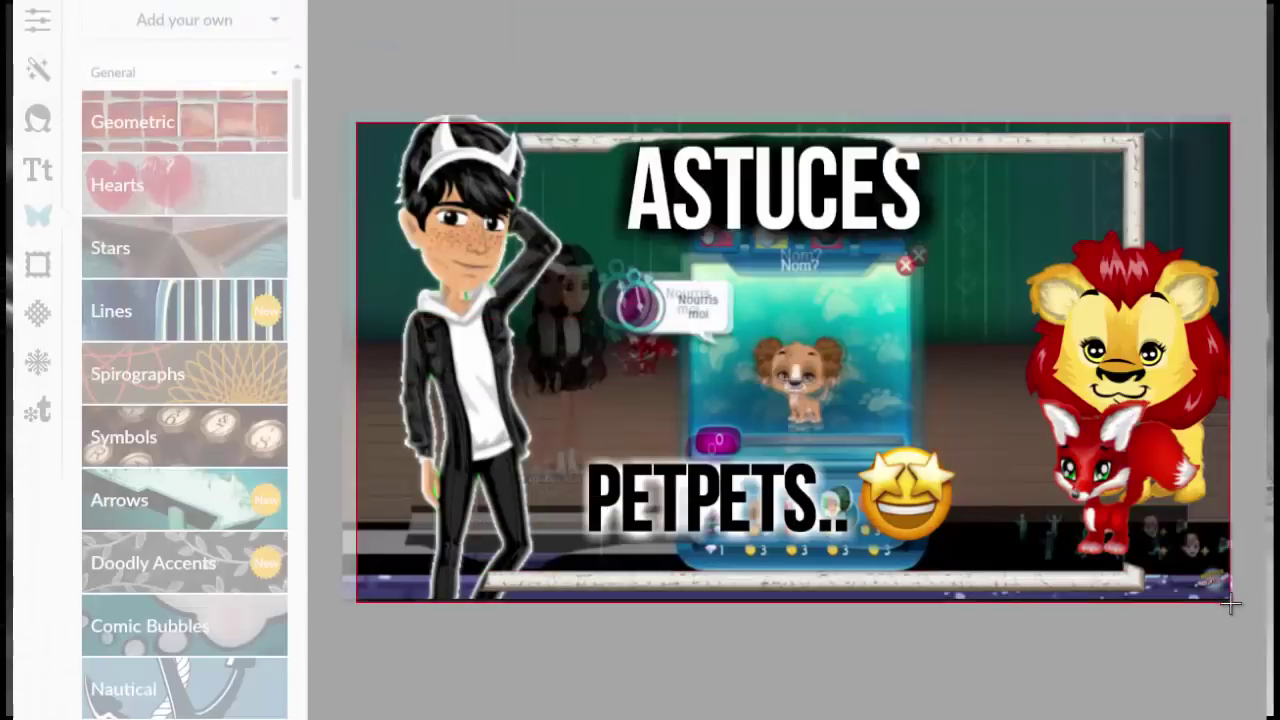